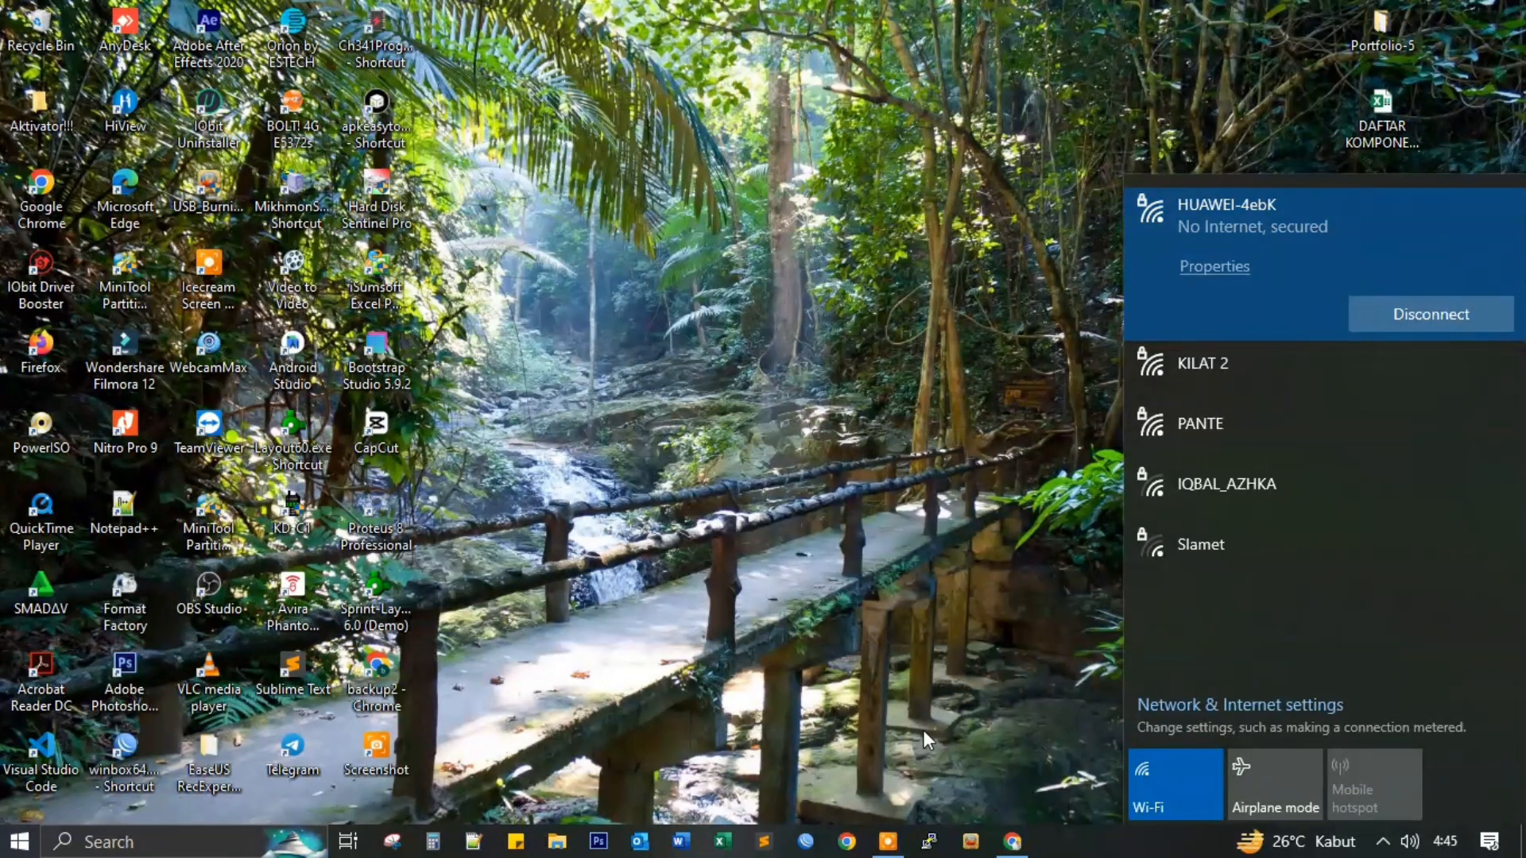
- Bring Chrome to the front from the taskbar and select the address bar
{"action": "left_click", "coordinate": [1012, 842]}
{"action": "left_click", "coordinate": [267, 74]}
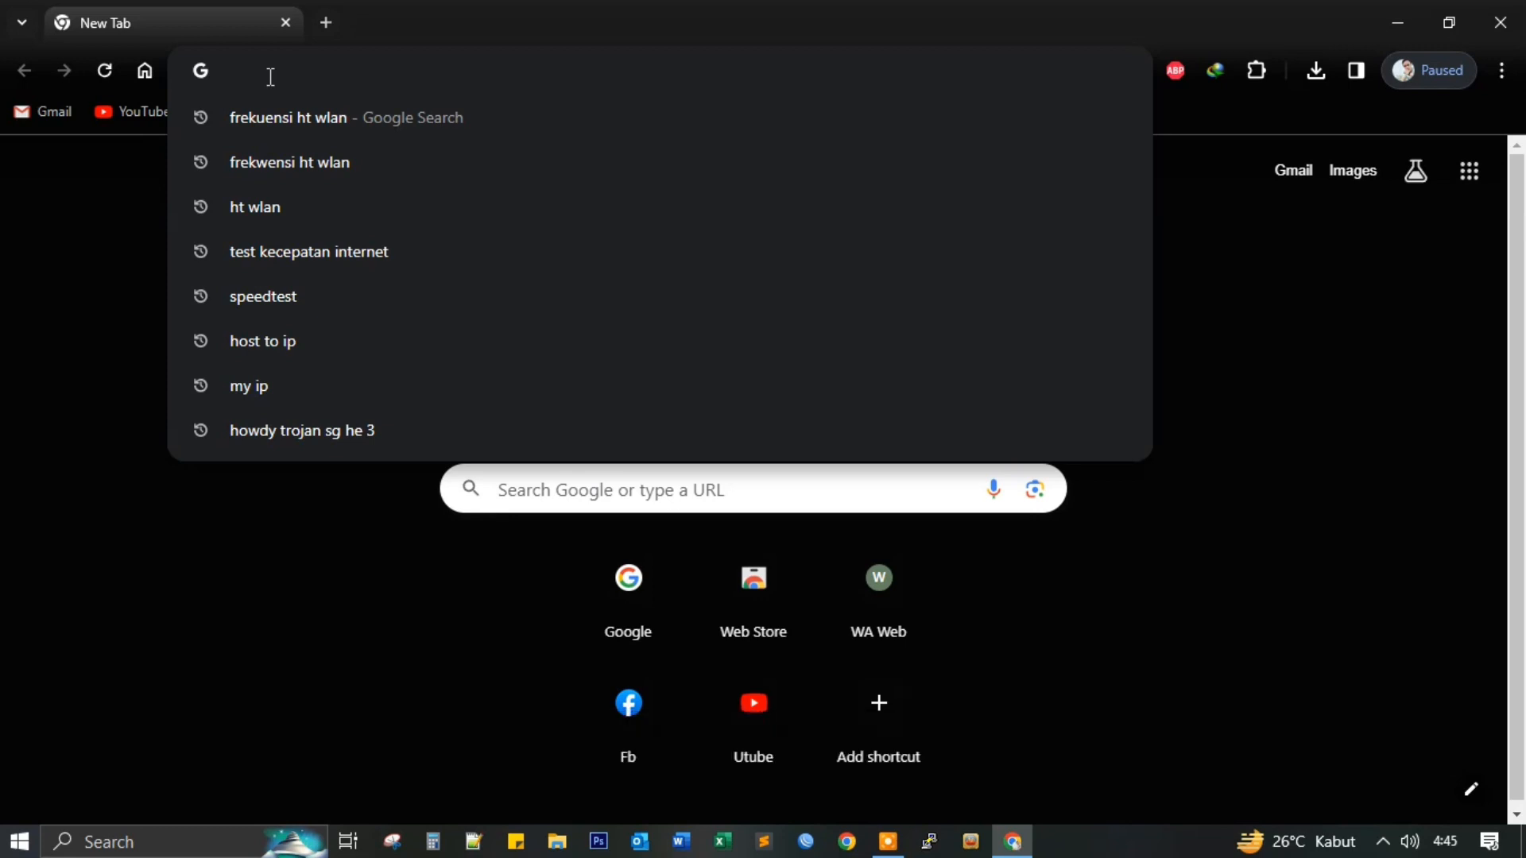
- Go to 192.168.100.1 to load the Huawei HG8245H router login page
{"action": "type", "text": "19"}
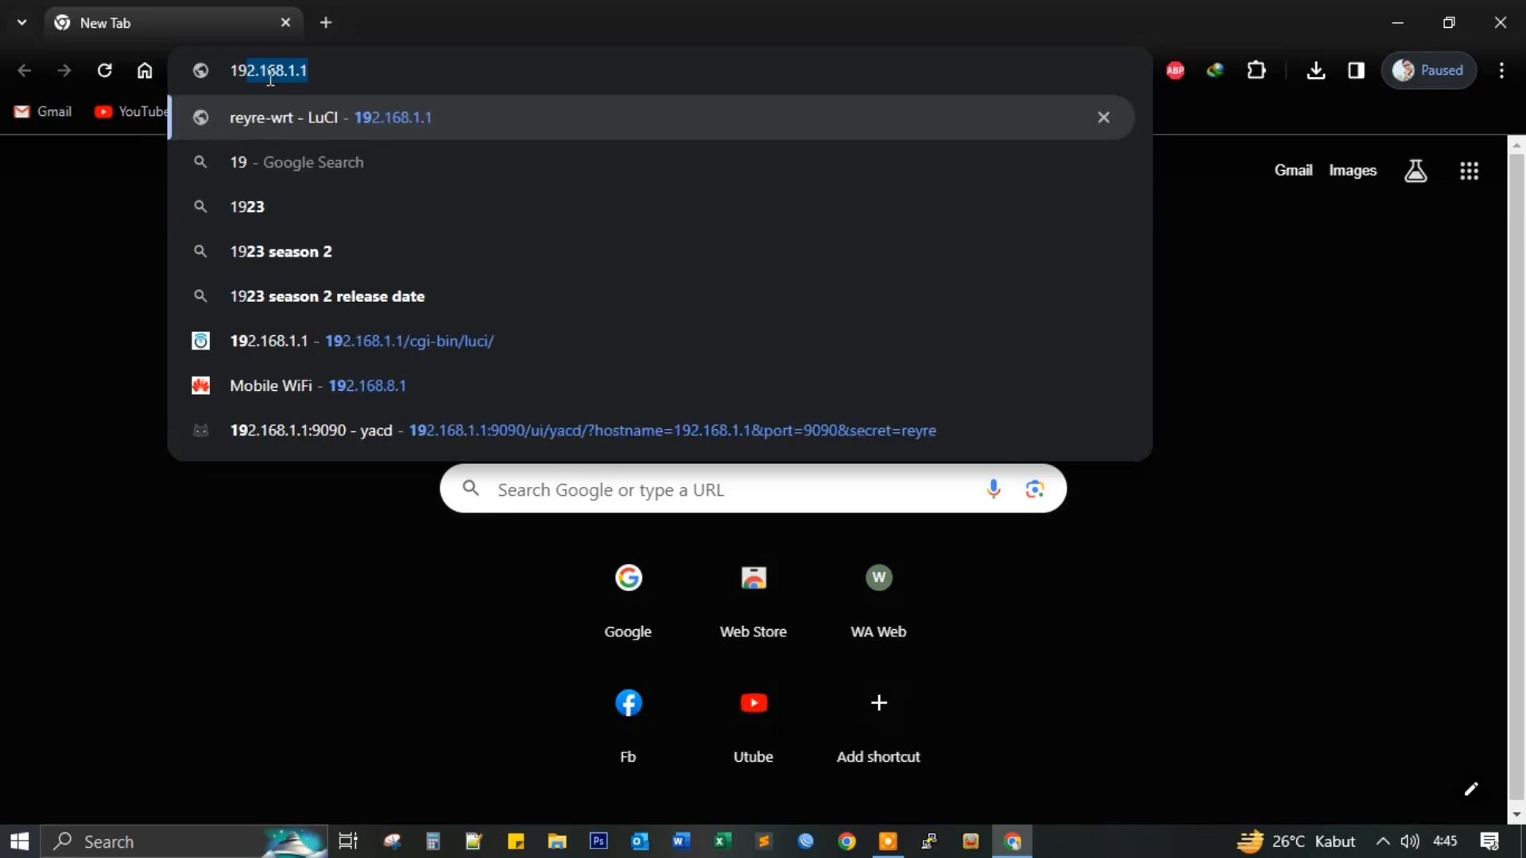
{"action": "type", "text": "2.168.100.1"}
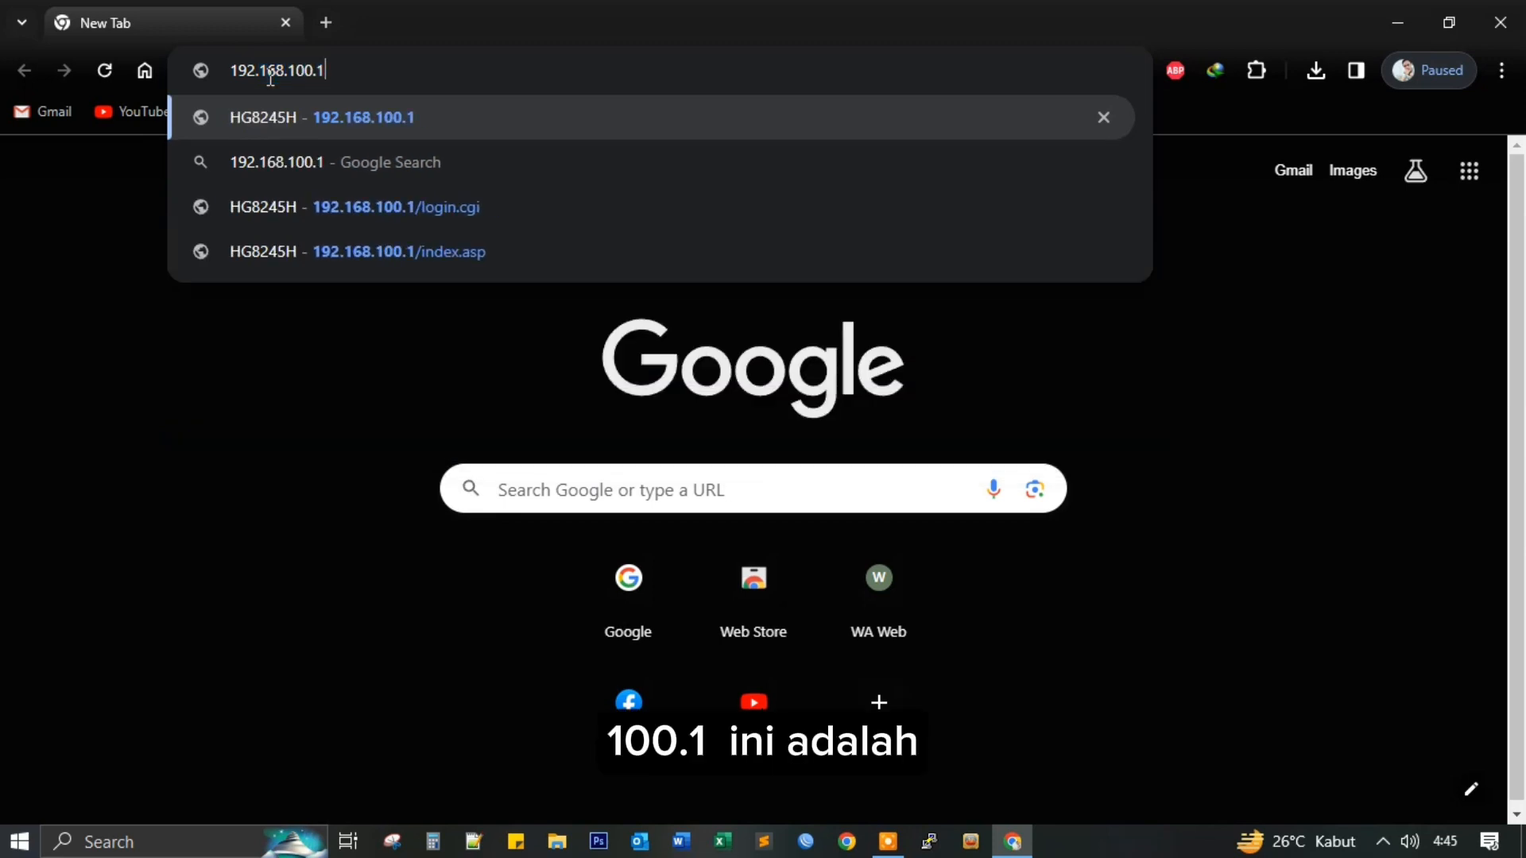
{"action": "key", "text": "Return"}
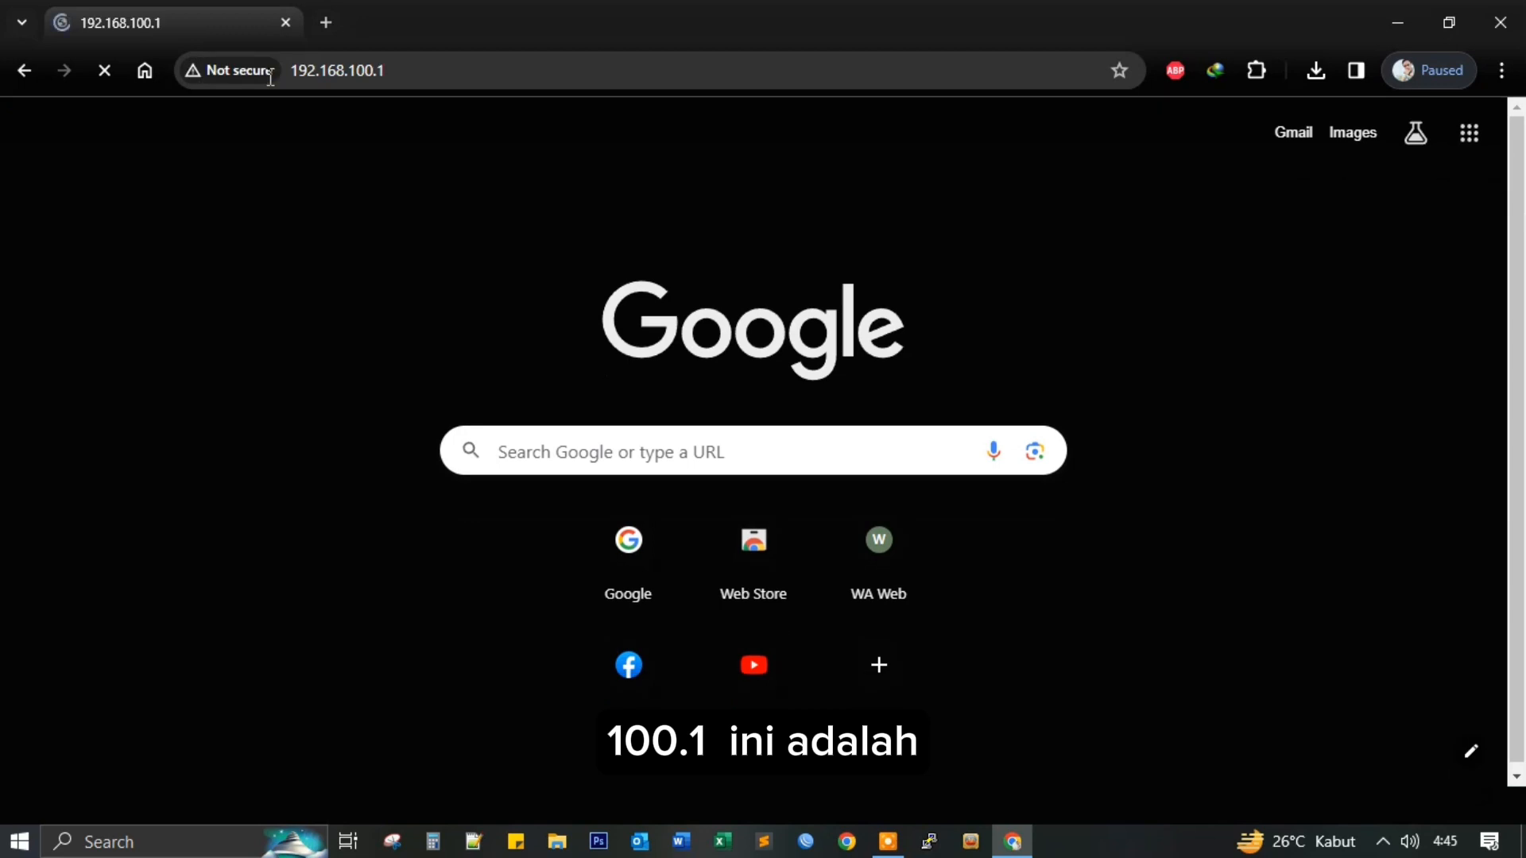
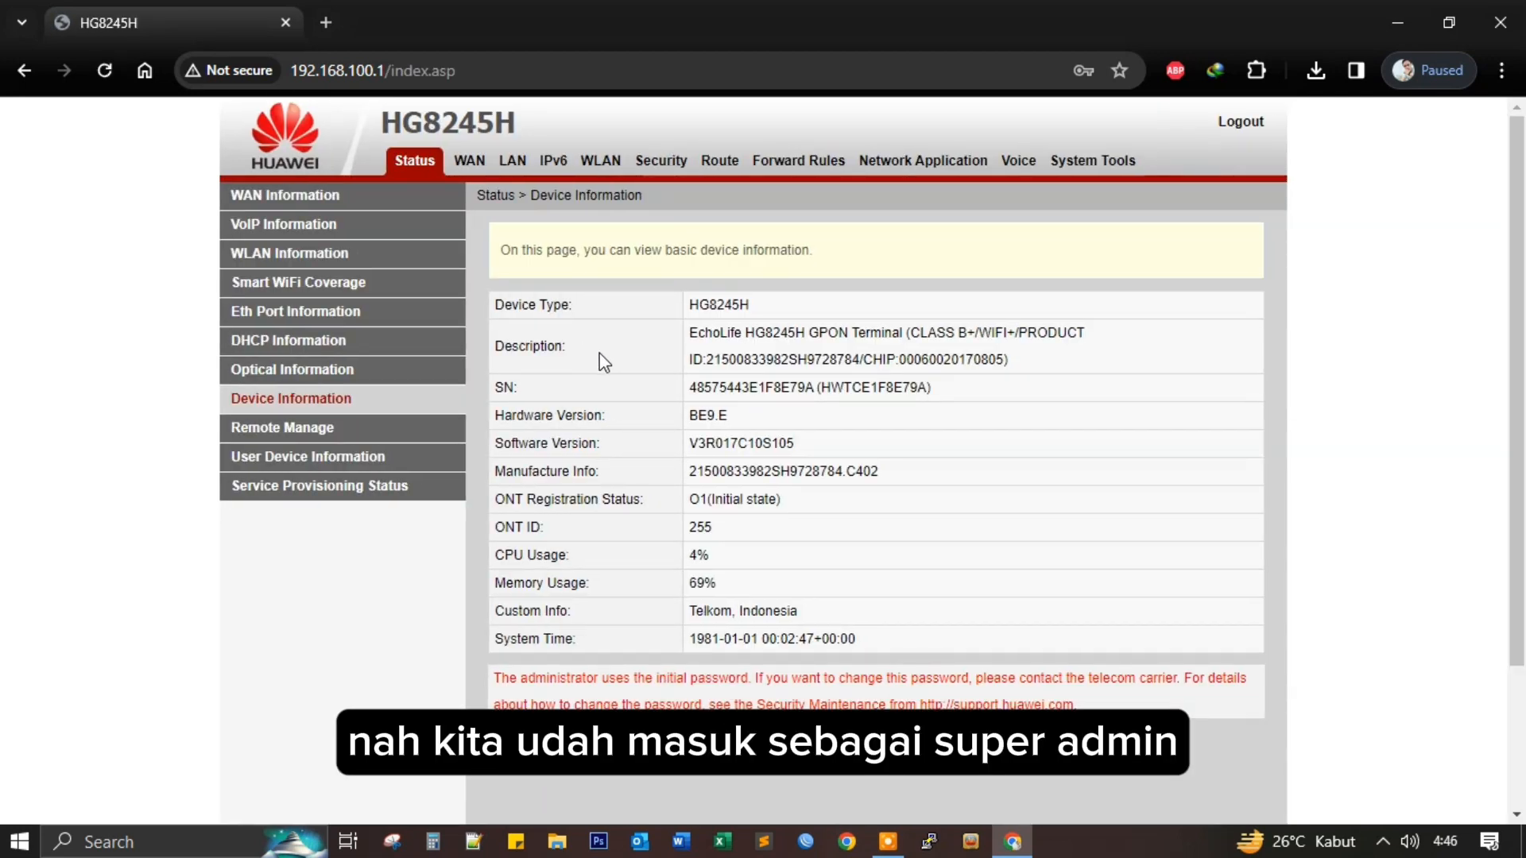
- Look through the WAN and DHCP Client option and request pages, ending on the empty WAN Configuration list
{"action": "left_click", "coordinate": [465, 163]}
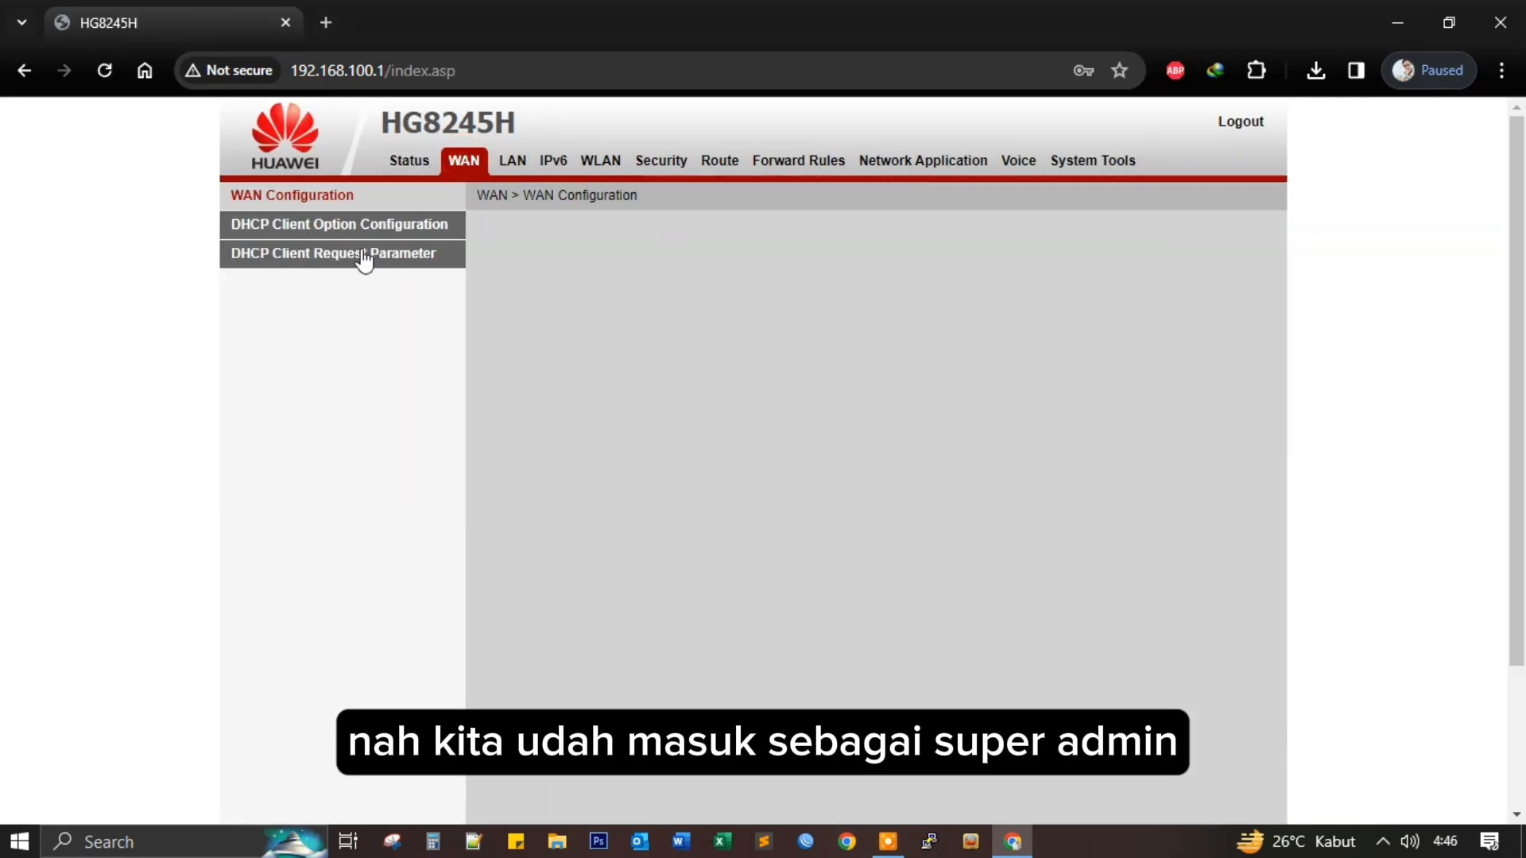
{"action": "left_click", "coordinate": [291, 205]}
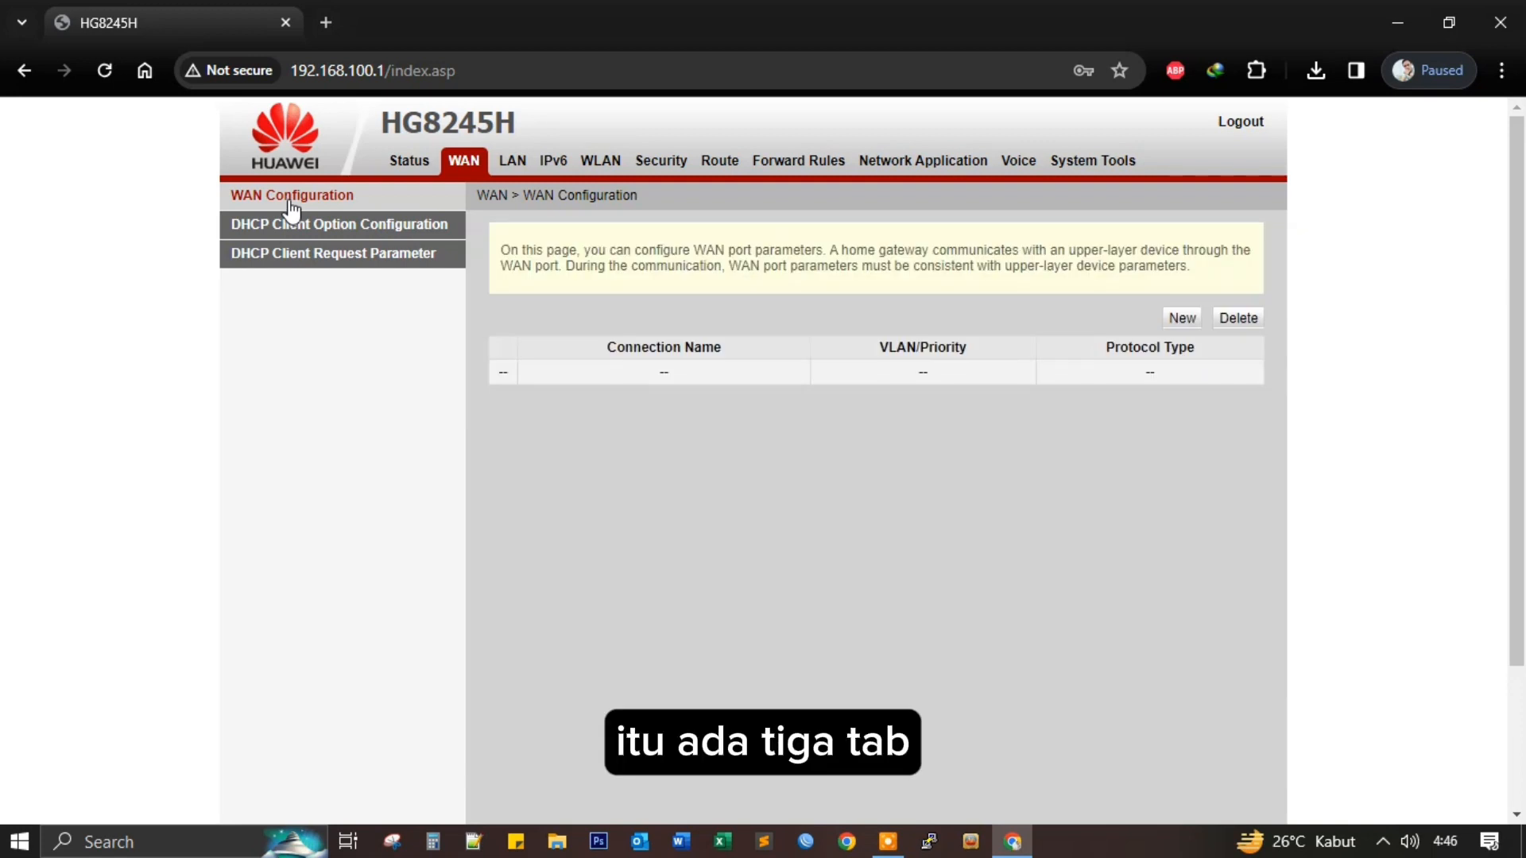
{"action": "left_click", "coordinate": [334, 229]}
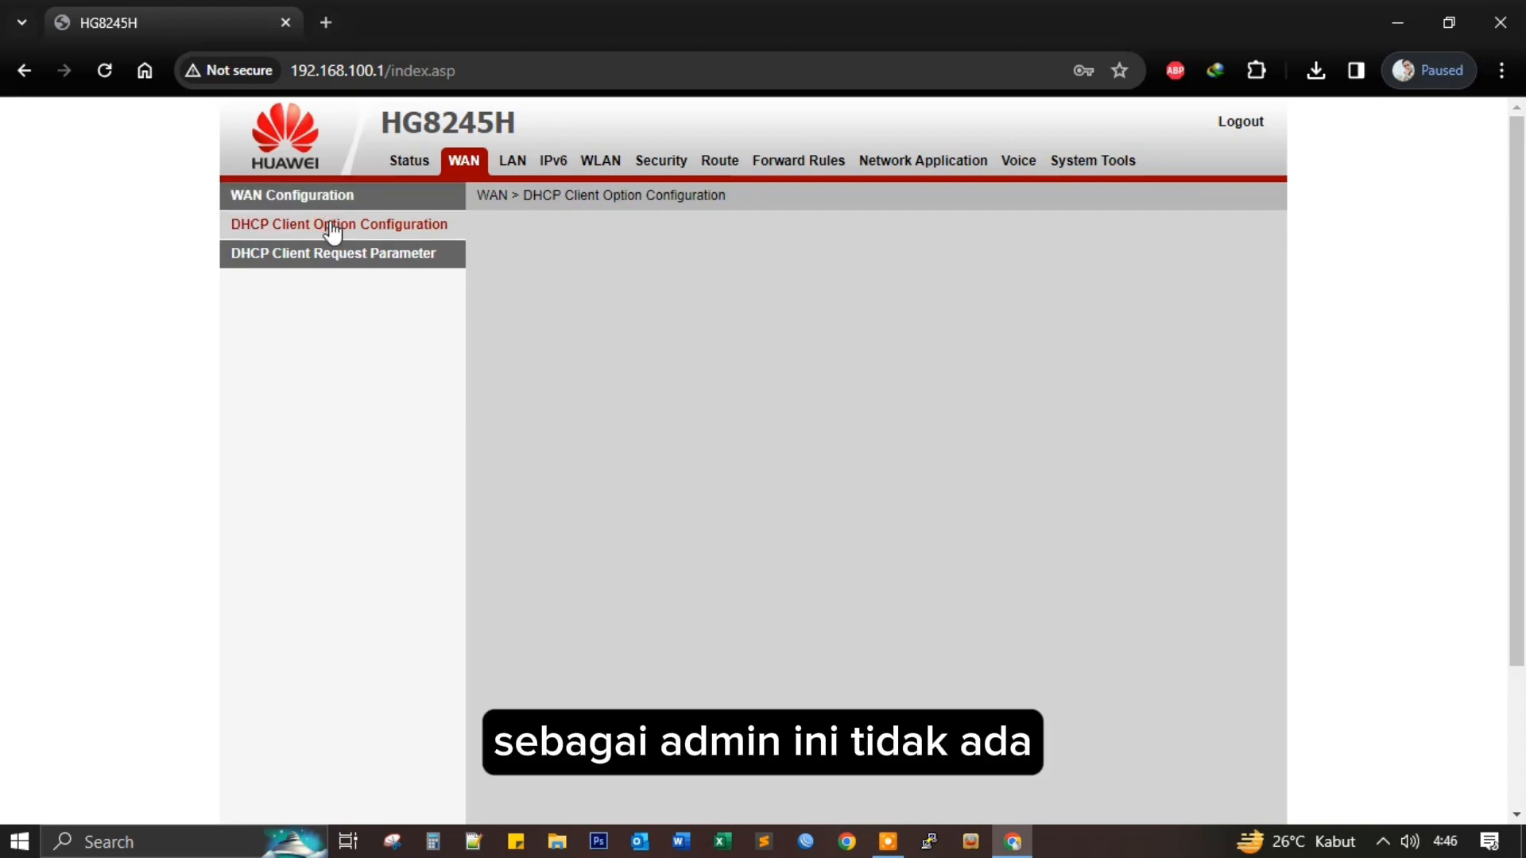
{"action": "left_click", "coordinate": [304, 254]}
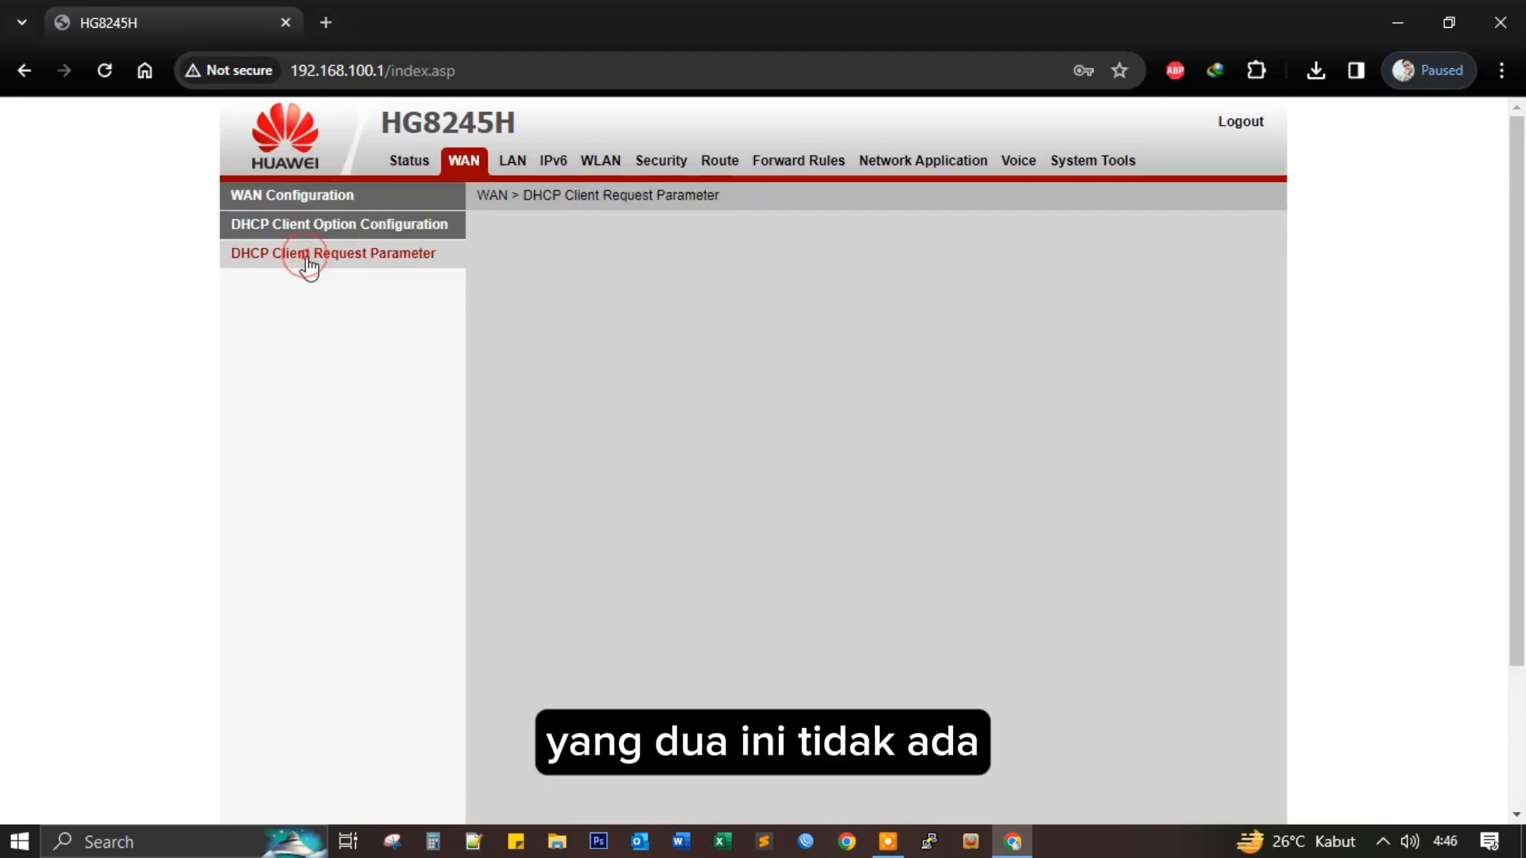
{"action": "left_click", "coordinate": [306, 197]}
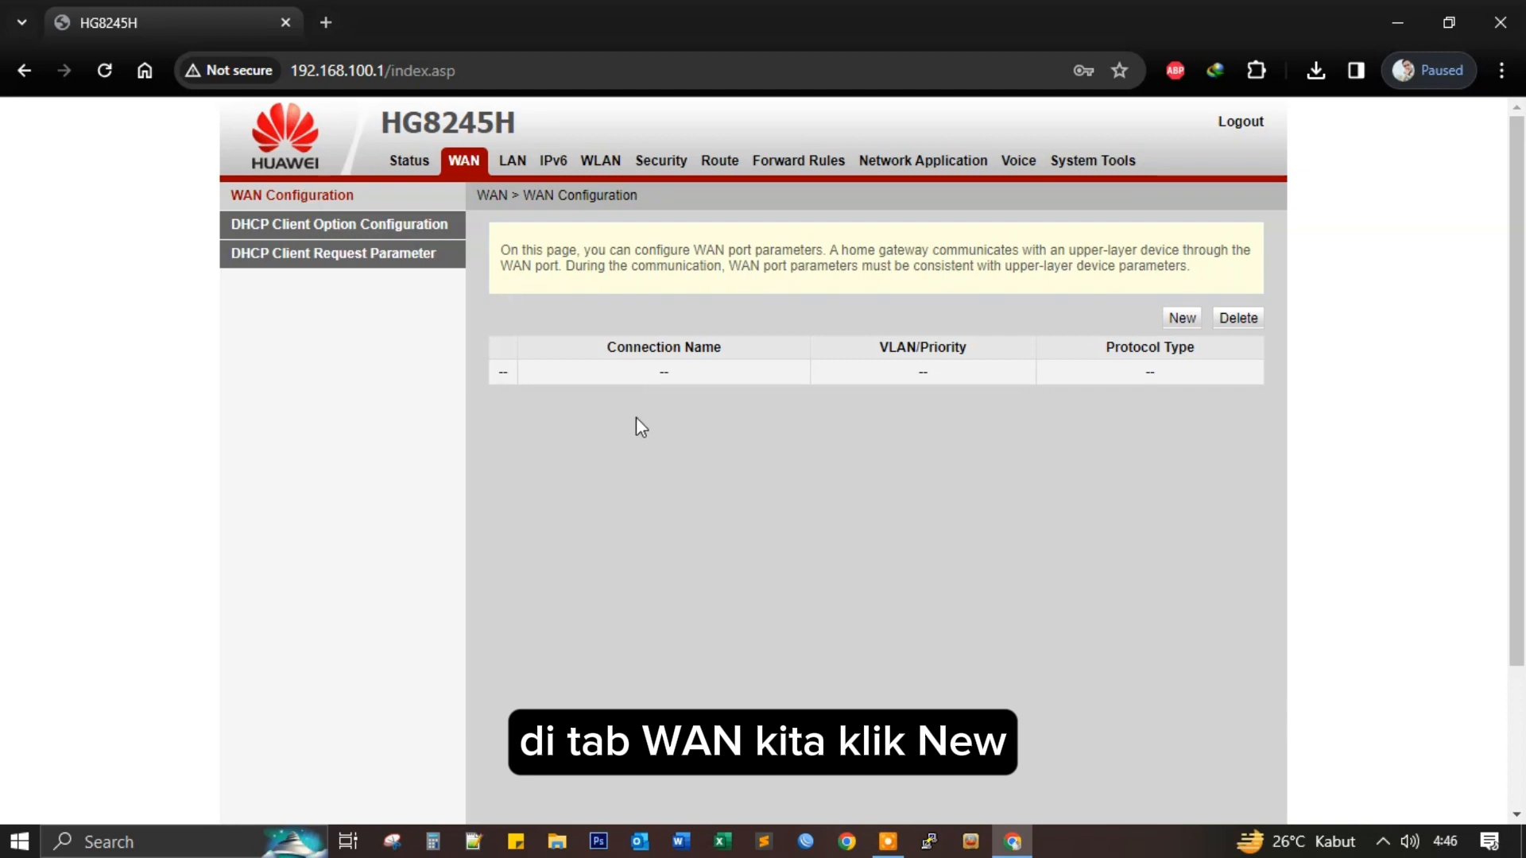
- Start a new WAN connection and set its WAN Mode to Bridge WAN
{"action": "left_click", "coordinate": [1174, 318]}
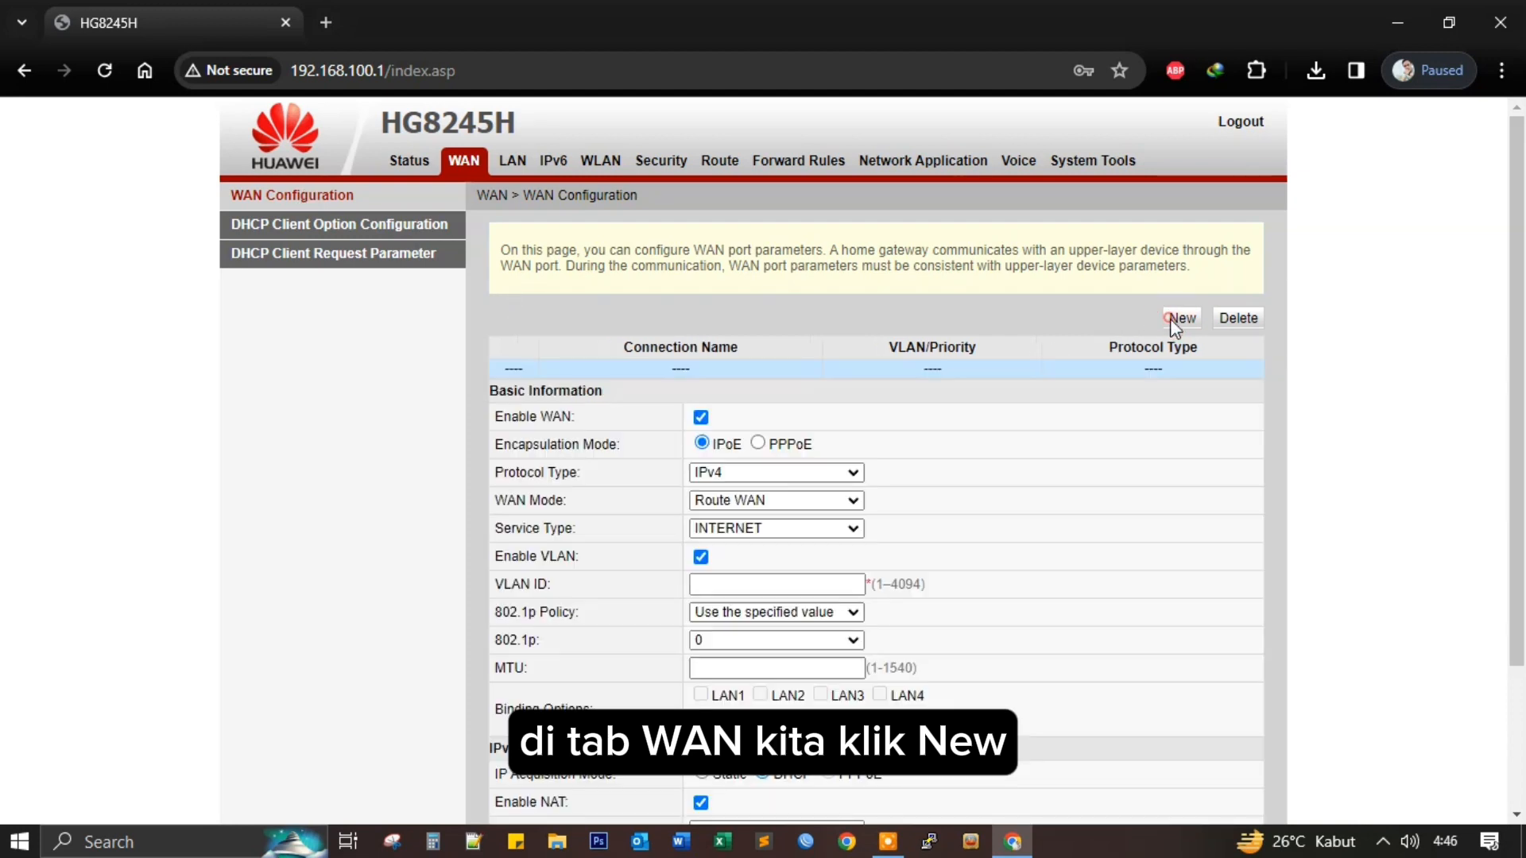
{"action": "scroll", "coordinate": [833, 451], "scroll_direction": "down", "scroll_amount": 2}
{"action": "scroll", "coordinate": [835, 457], "scroll_direction": "down", "scroll_amount": 1}
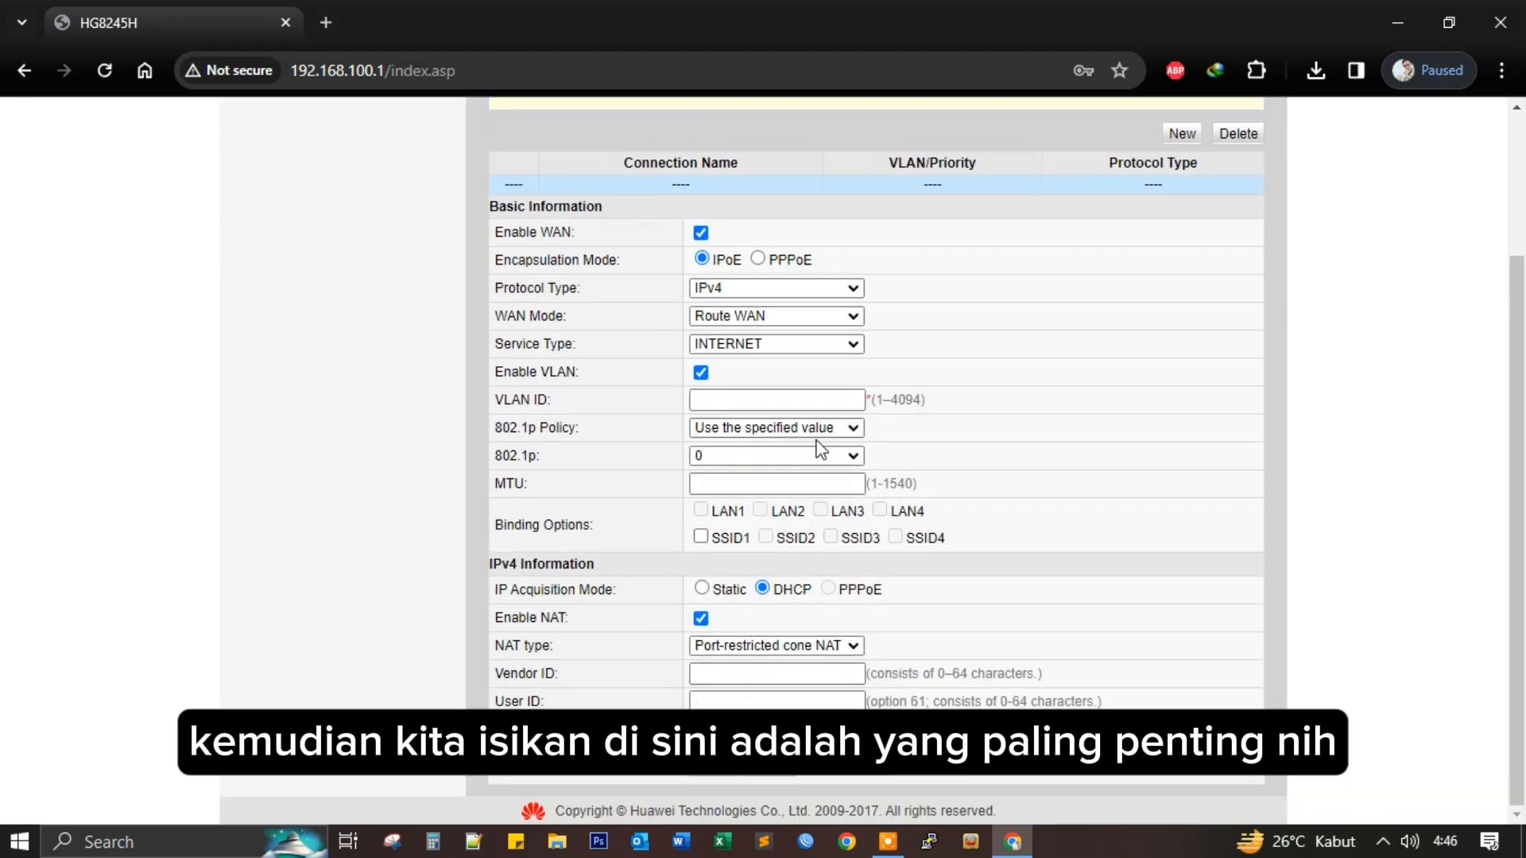
{"action": "left_click", "coordinate": [760, 315]}
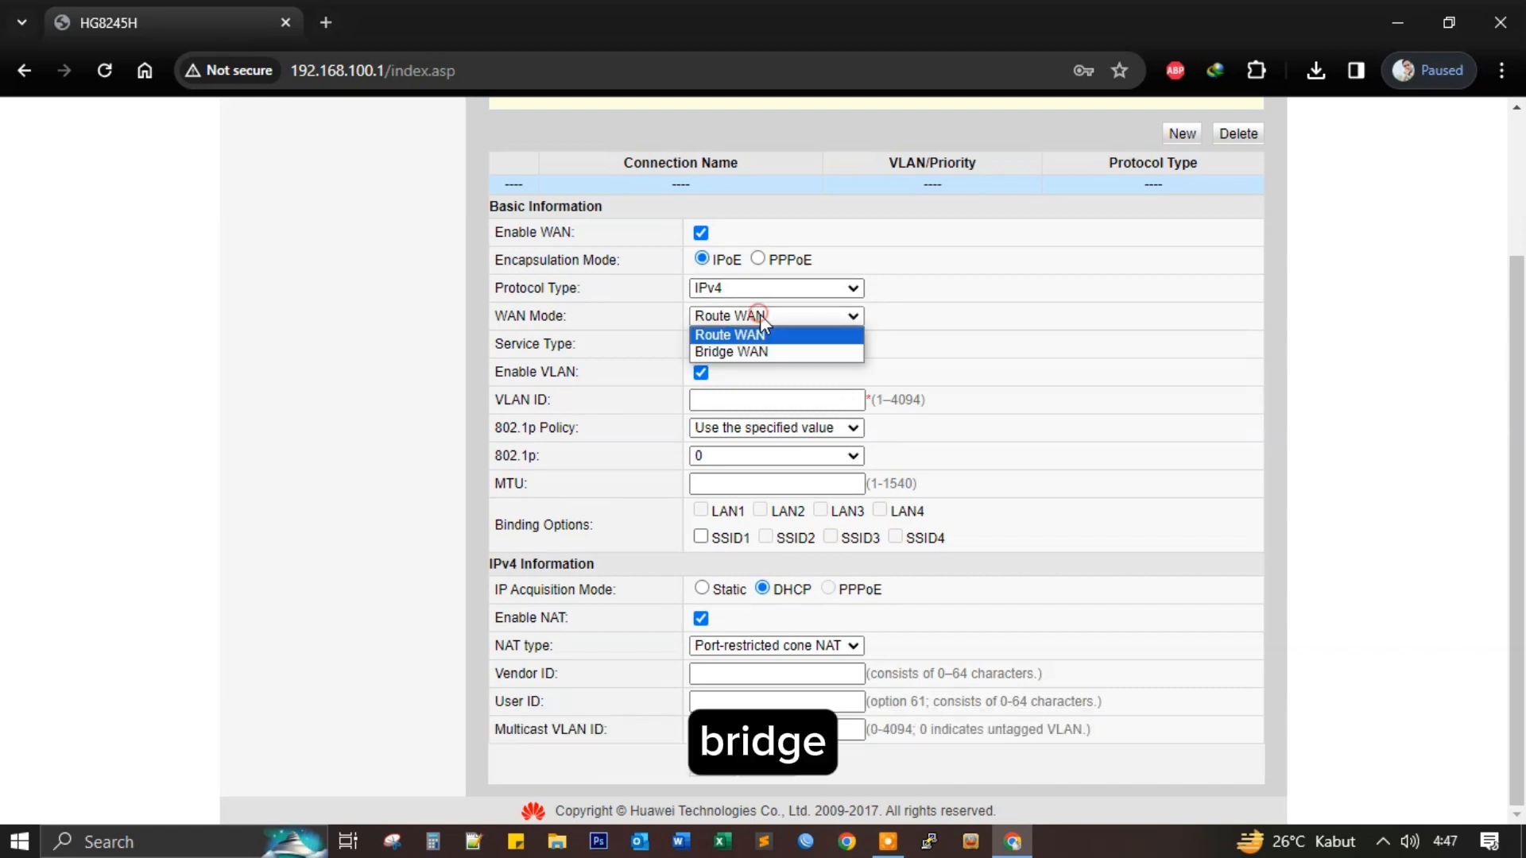
{"action": "left_click", "coordinate": [737, 353]}
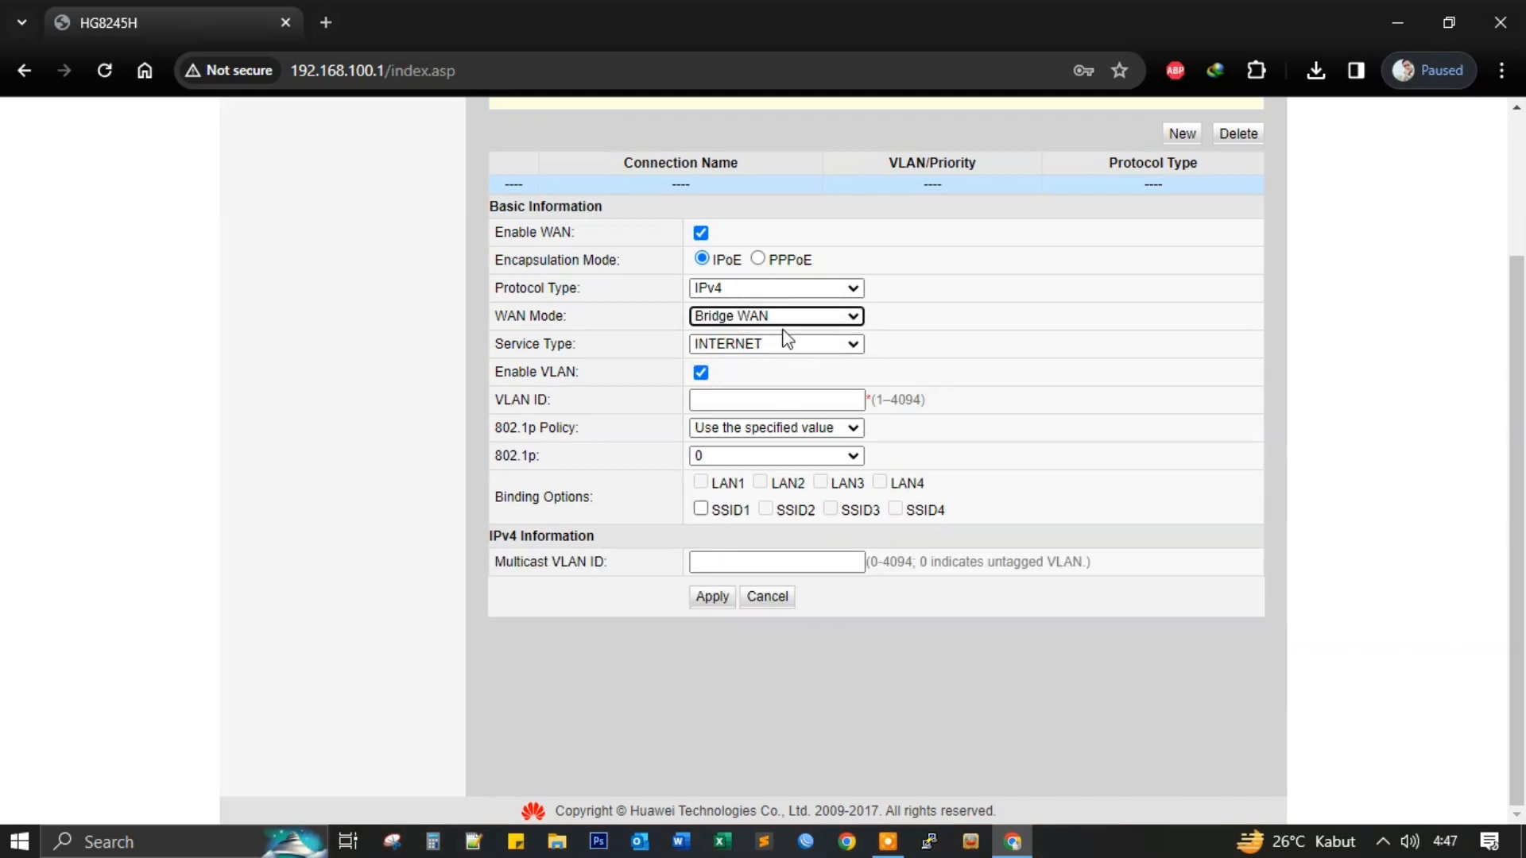
- Give it VLAN ID 1, 802.1p priority 2, bind SSID1, and apply, declining Chrome's password prompt
{"action": "left_click", "coordinate": [728, 404]}
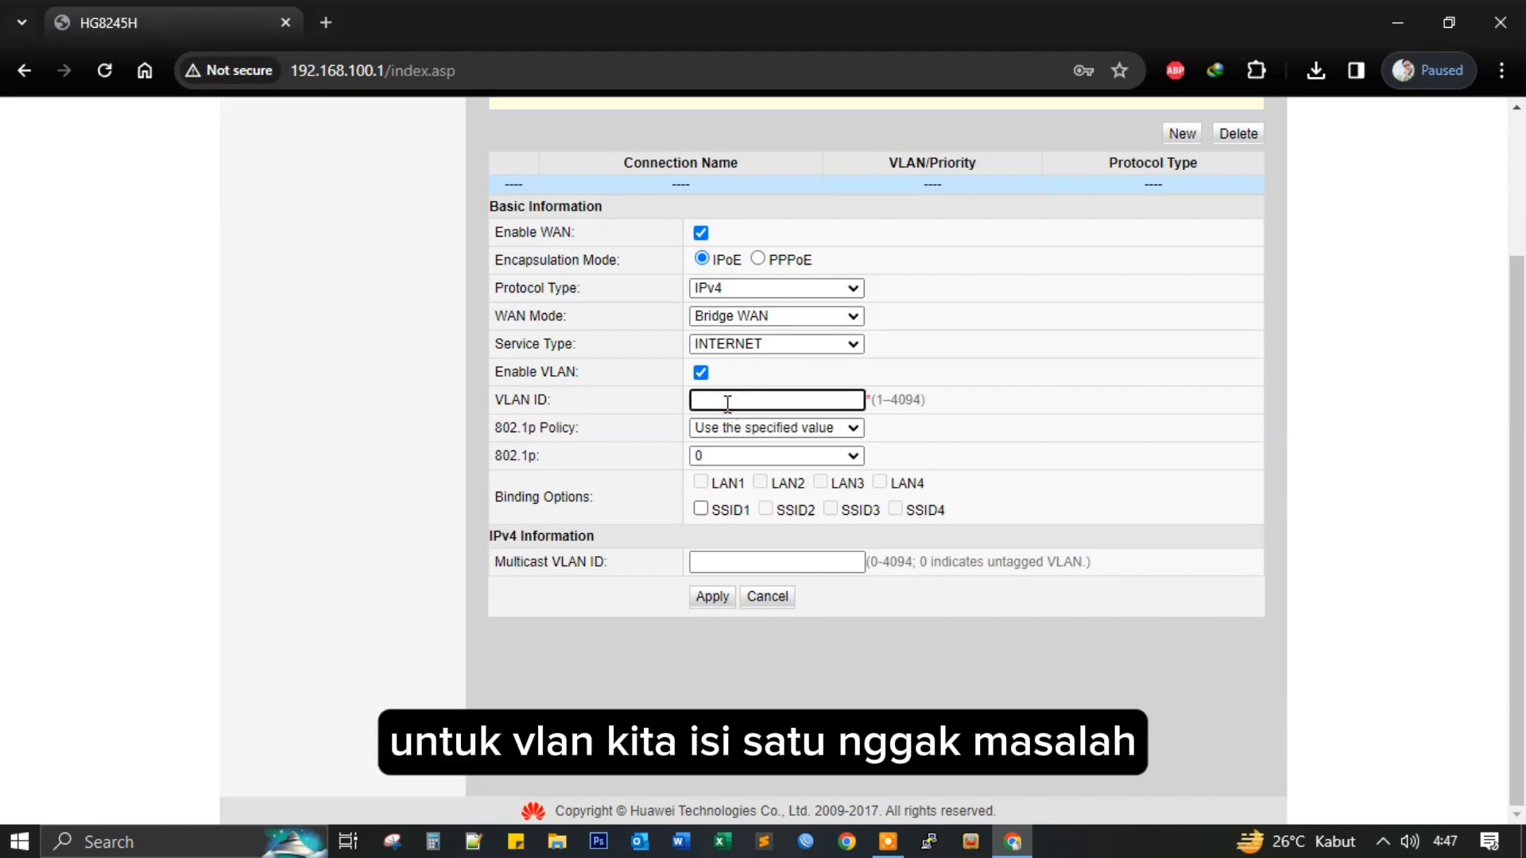
{"action": "type", "text": "1"}
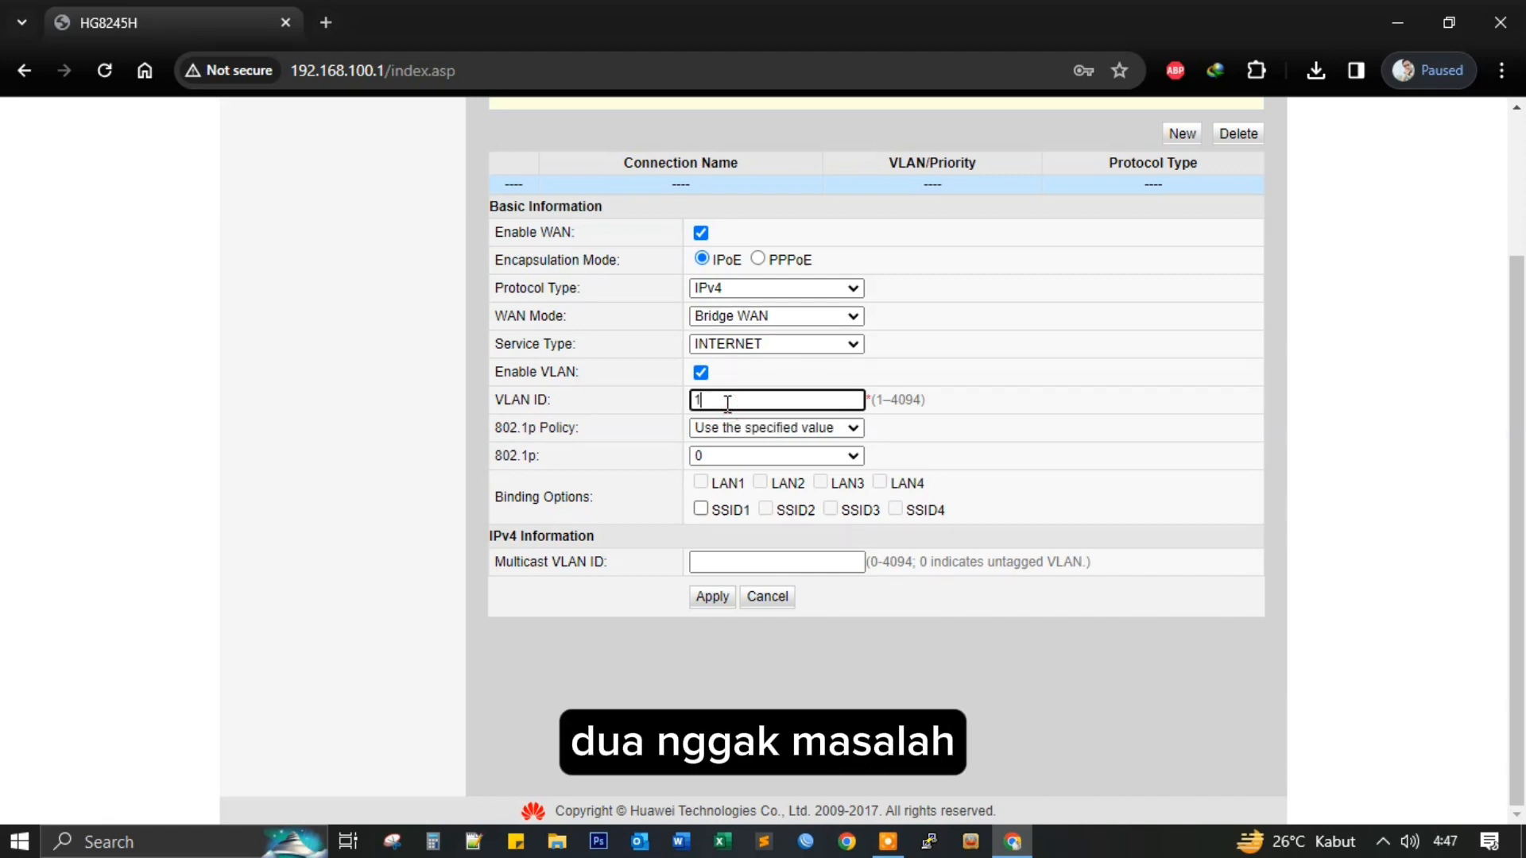
{"action": "left_click", "coordinate": [731, 461]}
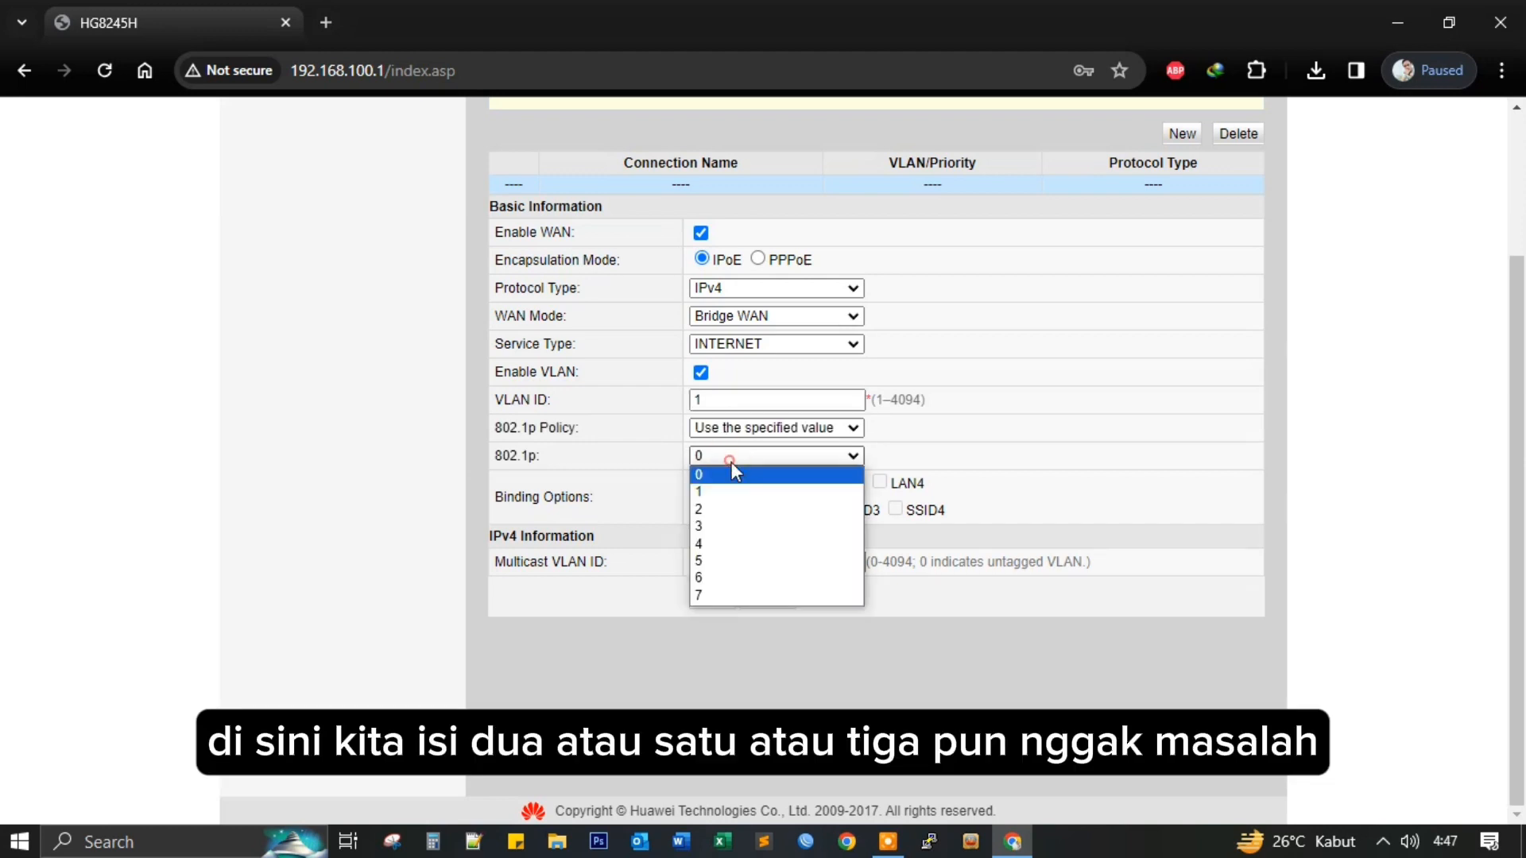
{"action": "left_click", "coordinate": [713, 509]}
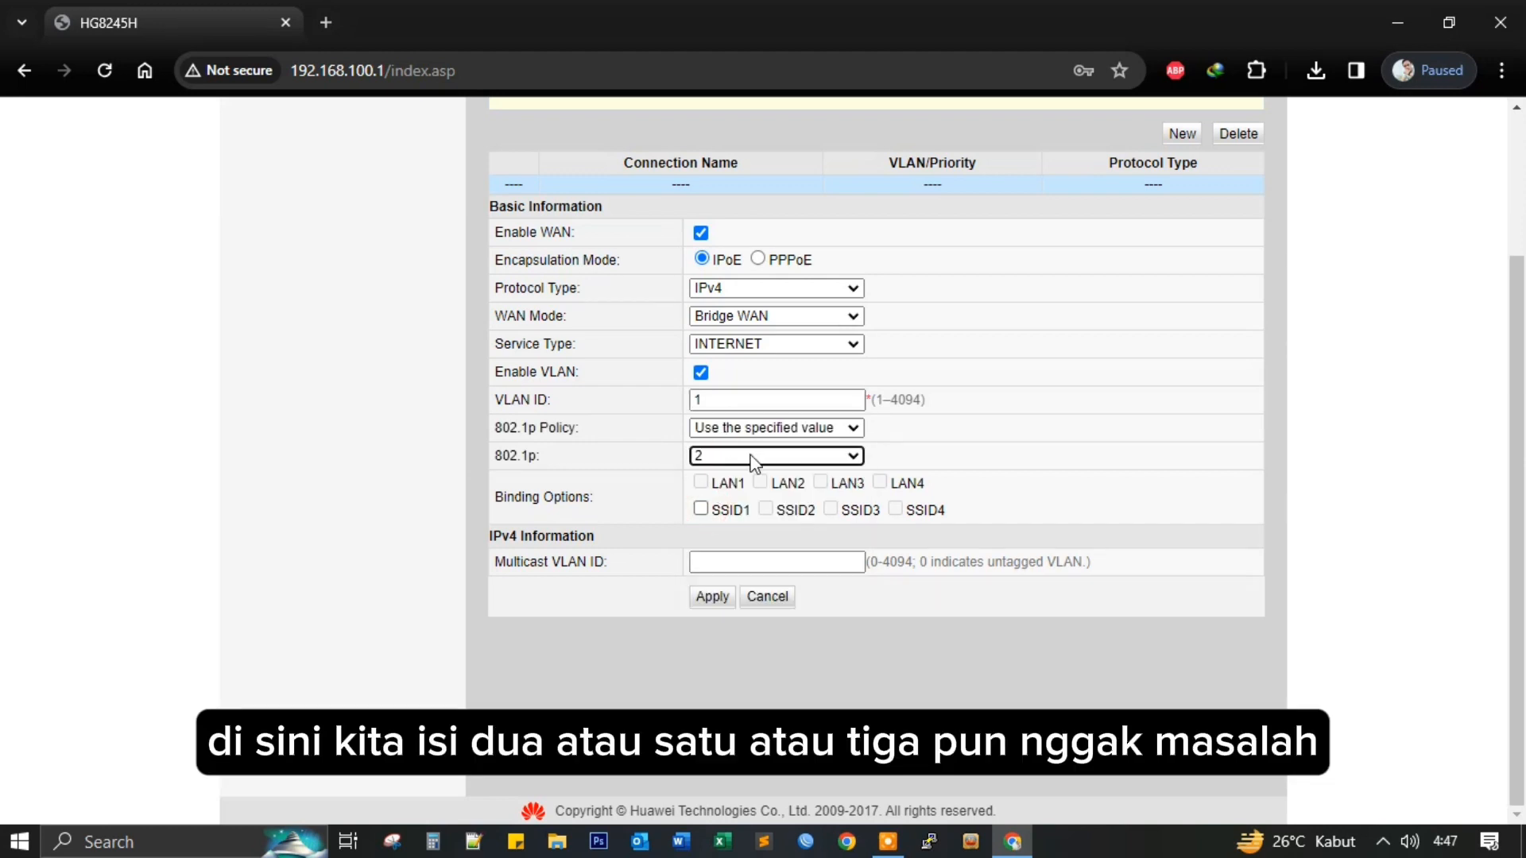
{"action": "left_click", "coordinate": [701, 509]}
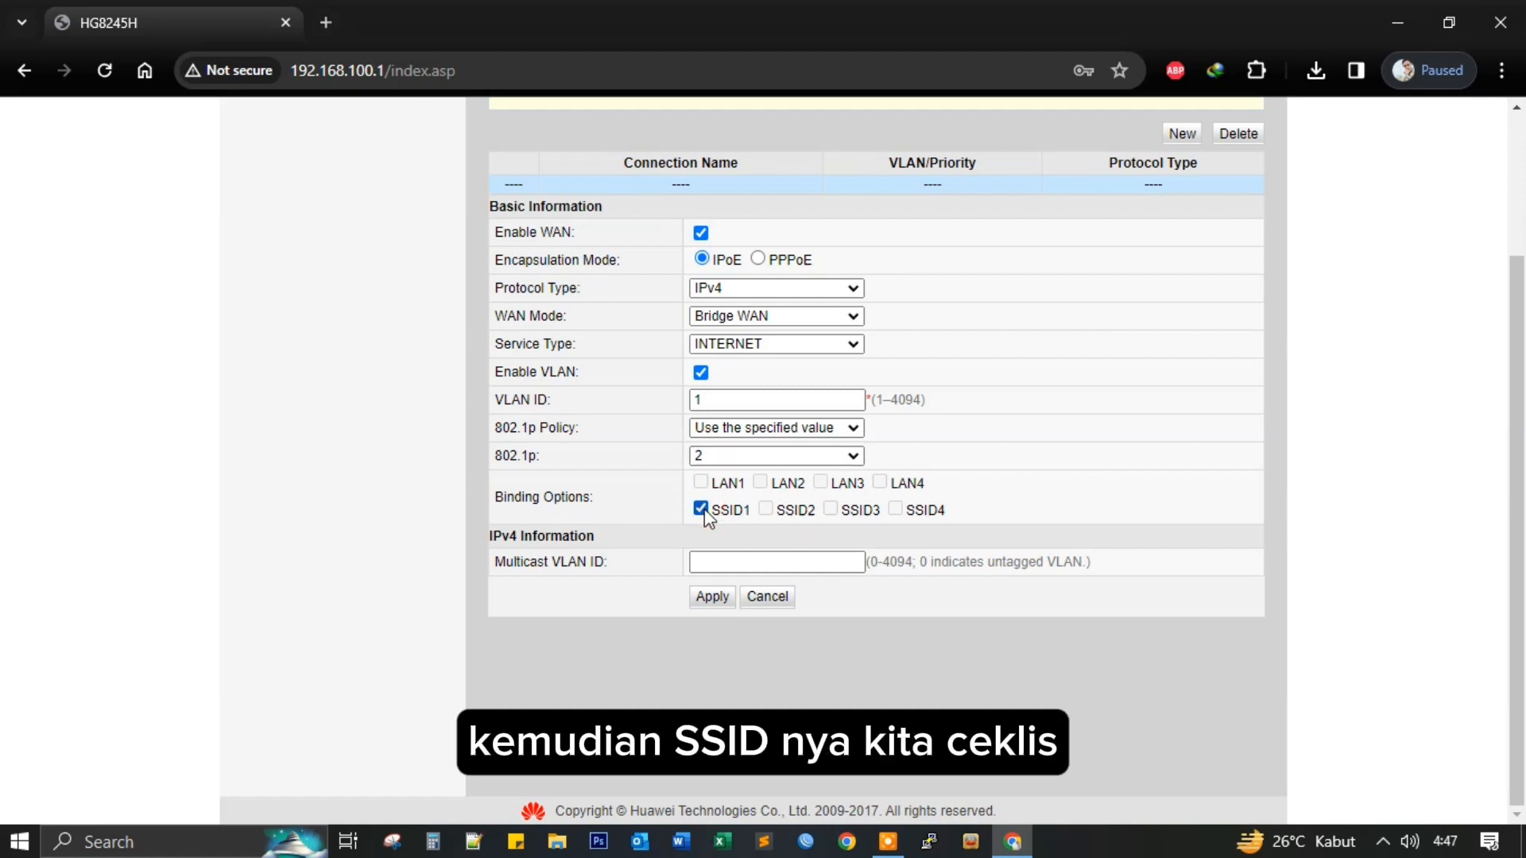
{"action": "left_click", "coordinate": [712, 598]}
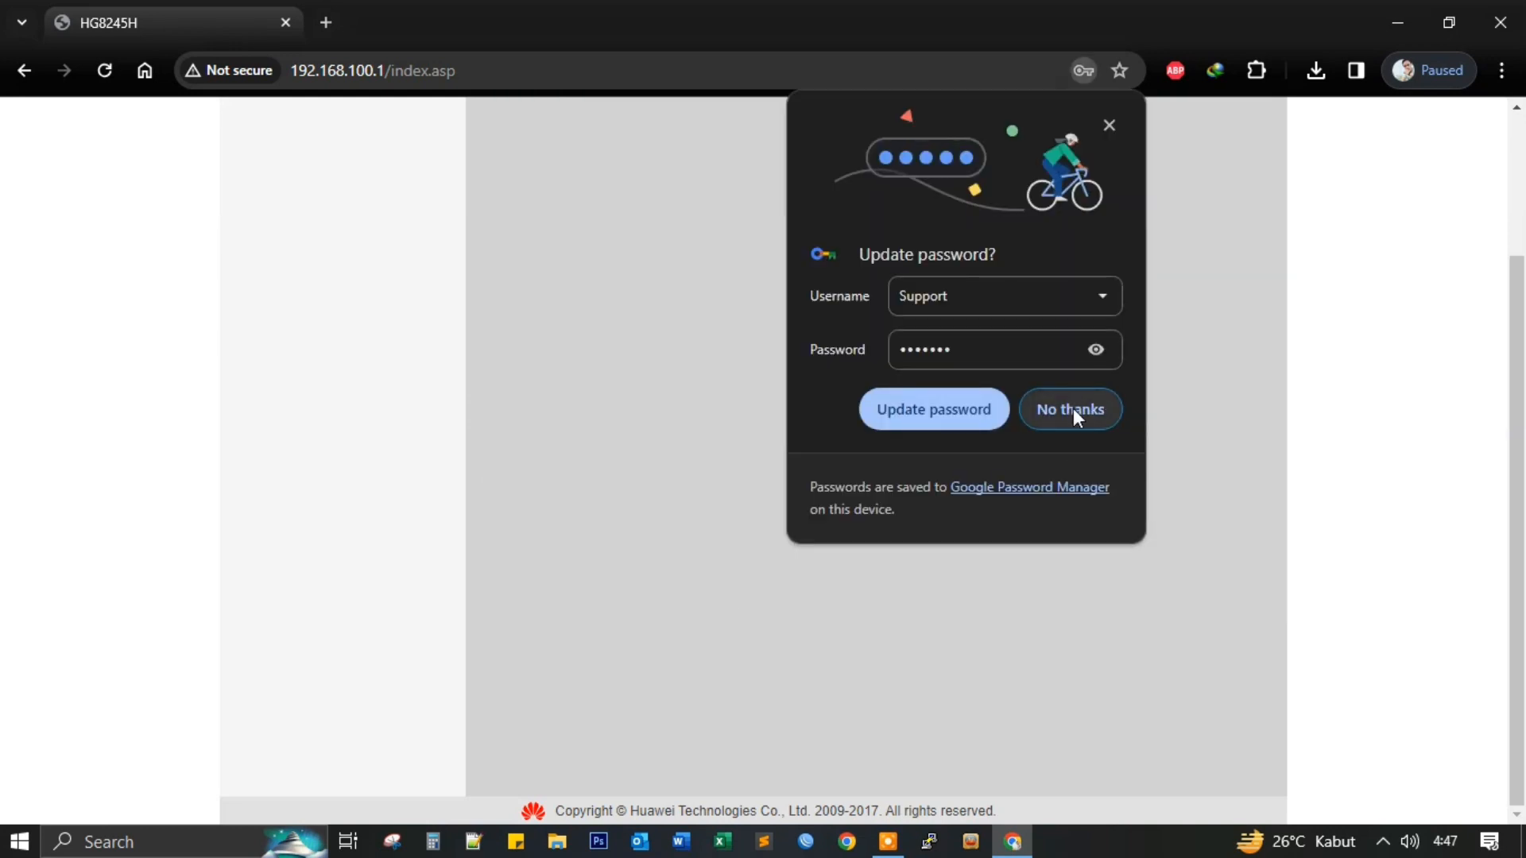
{"action": "left_click", "coordinate": [1073, 407]}
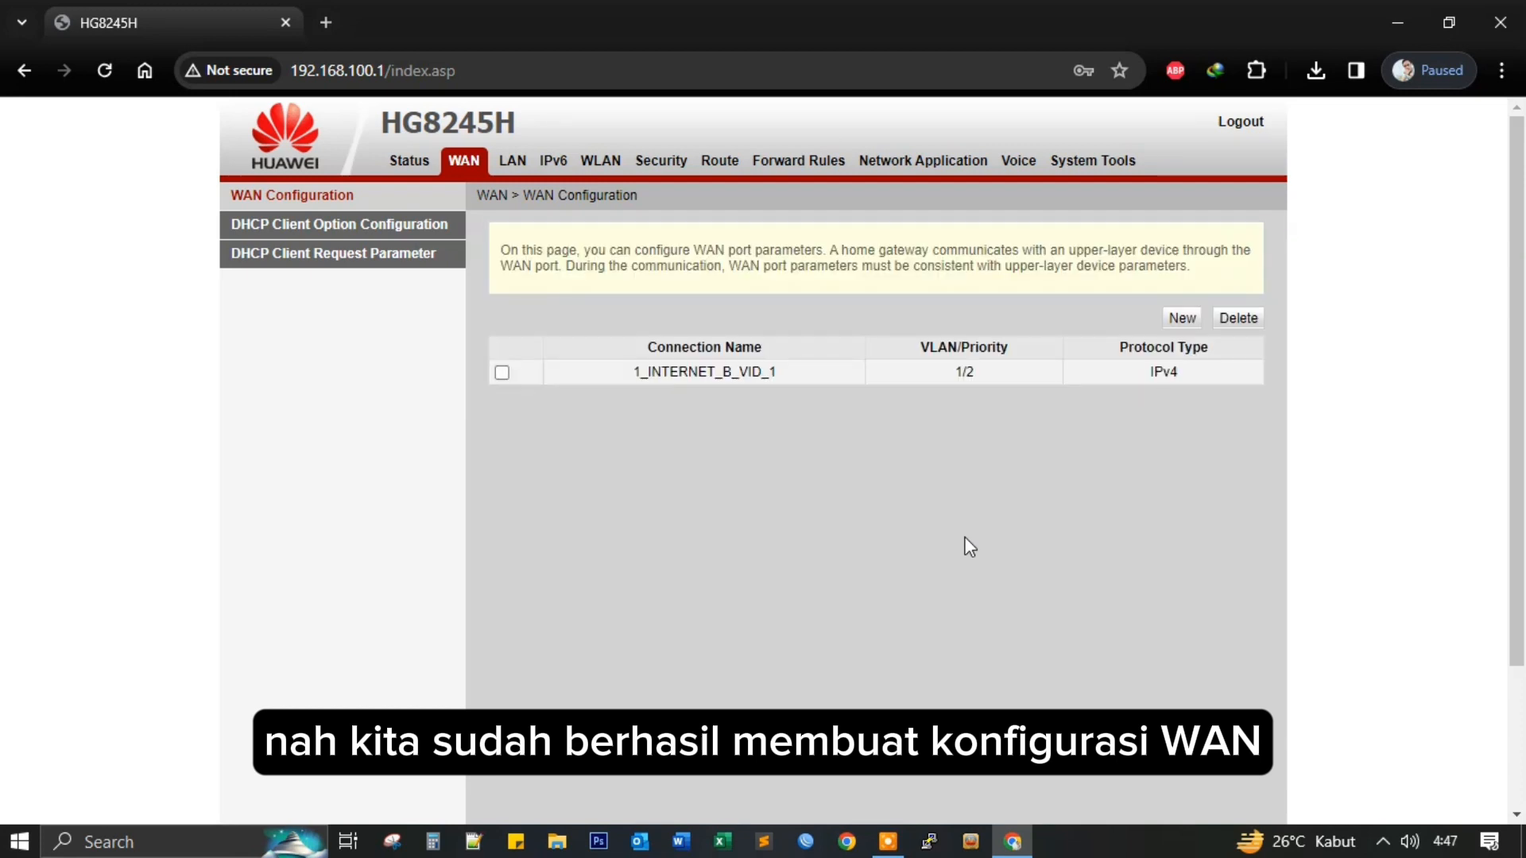
- In LAN Port Work Mode, make LAN2, LAN3 and LAN4 Layer 3 ports alongside LAN1, and apply
{"action": "left_click", "coordinate": [308, 229]}
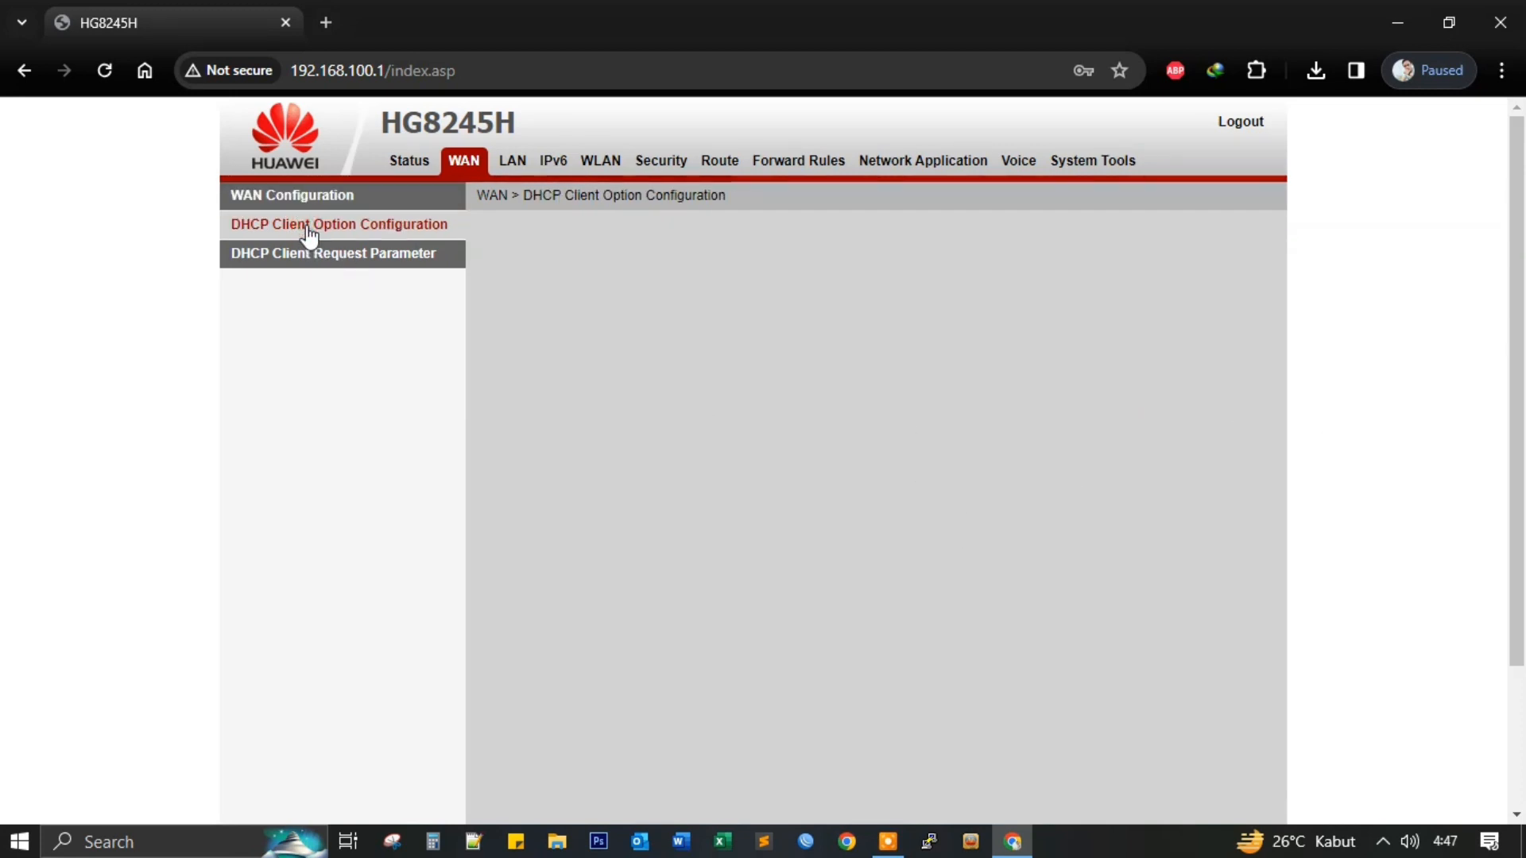
{"action": "left_click", "coordinate": [294, 258]}
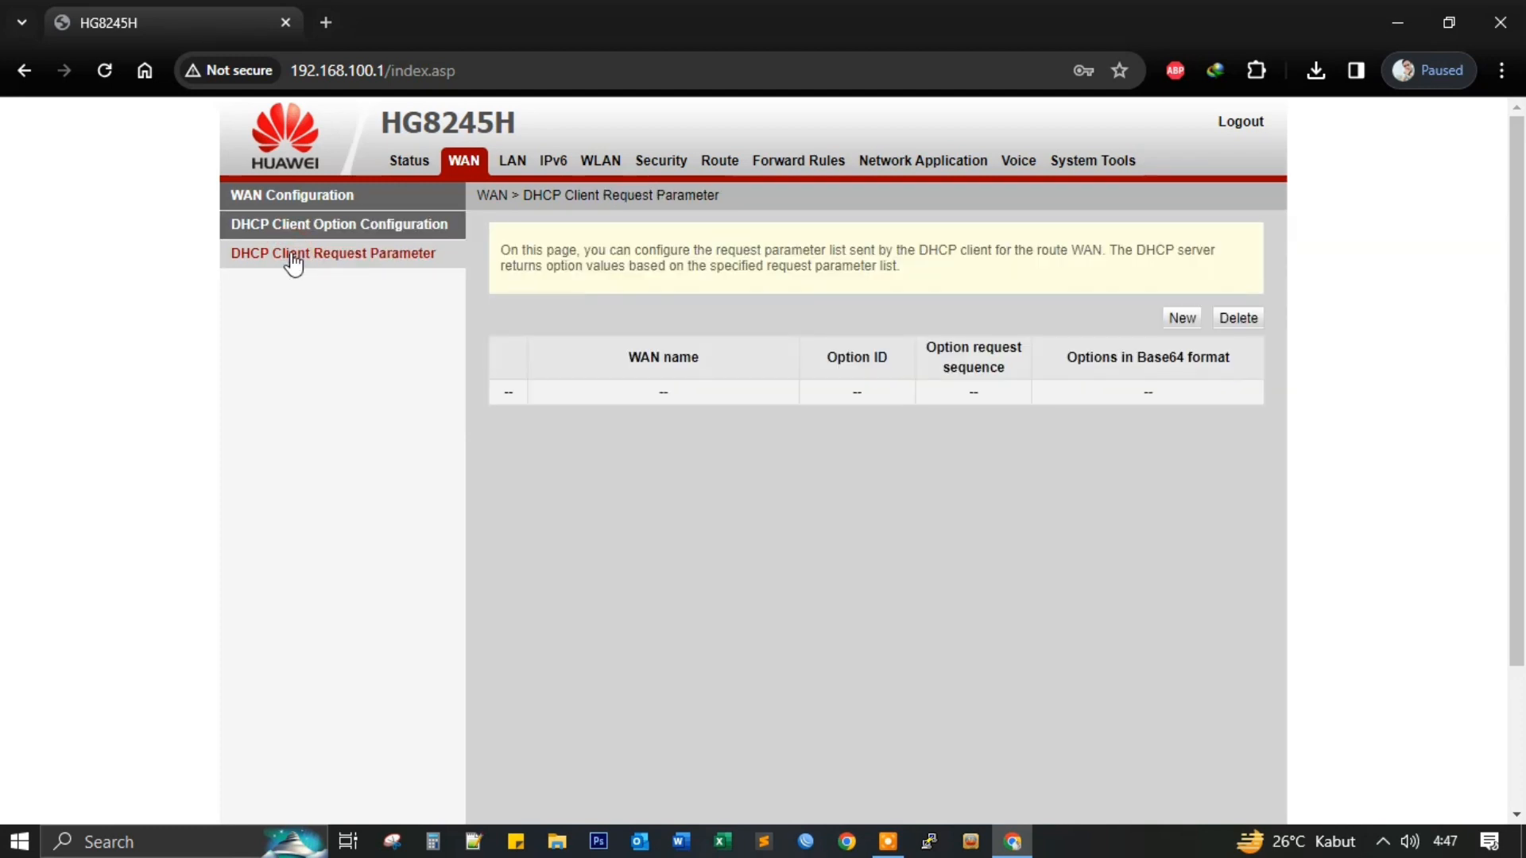
{"action": "left_click", "coordinate": [512, 161]}
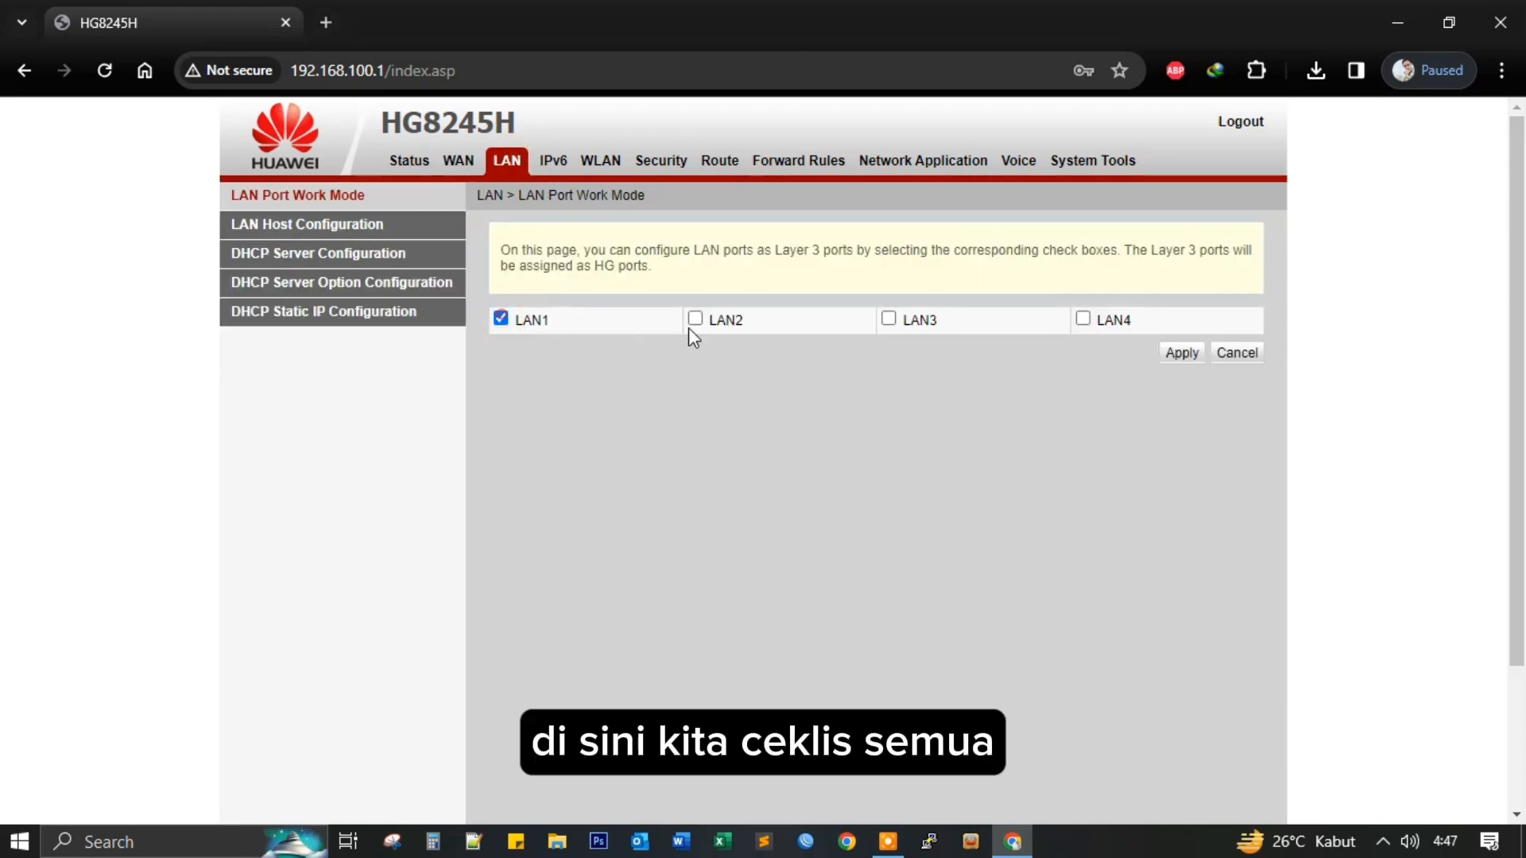
{"action": "left_click", "coordinate": [694, 318]}
{"action": "left_click", "coordinate": [889, 318]}
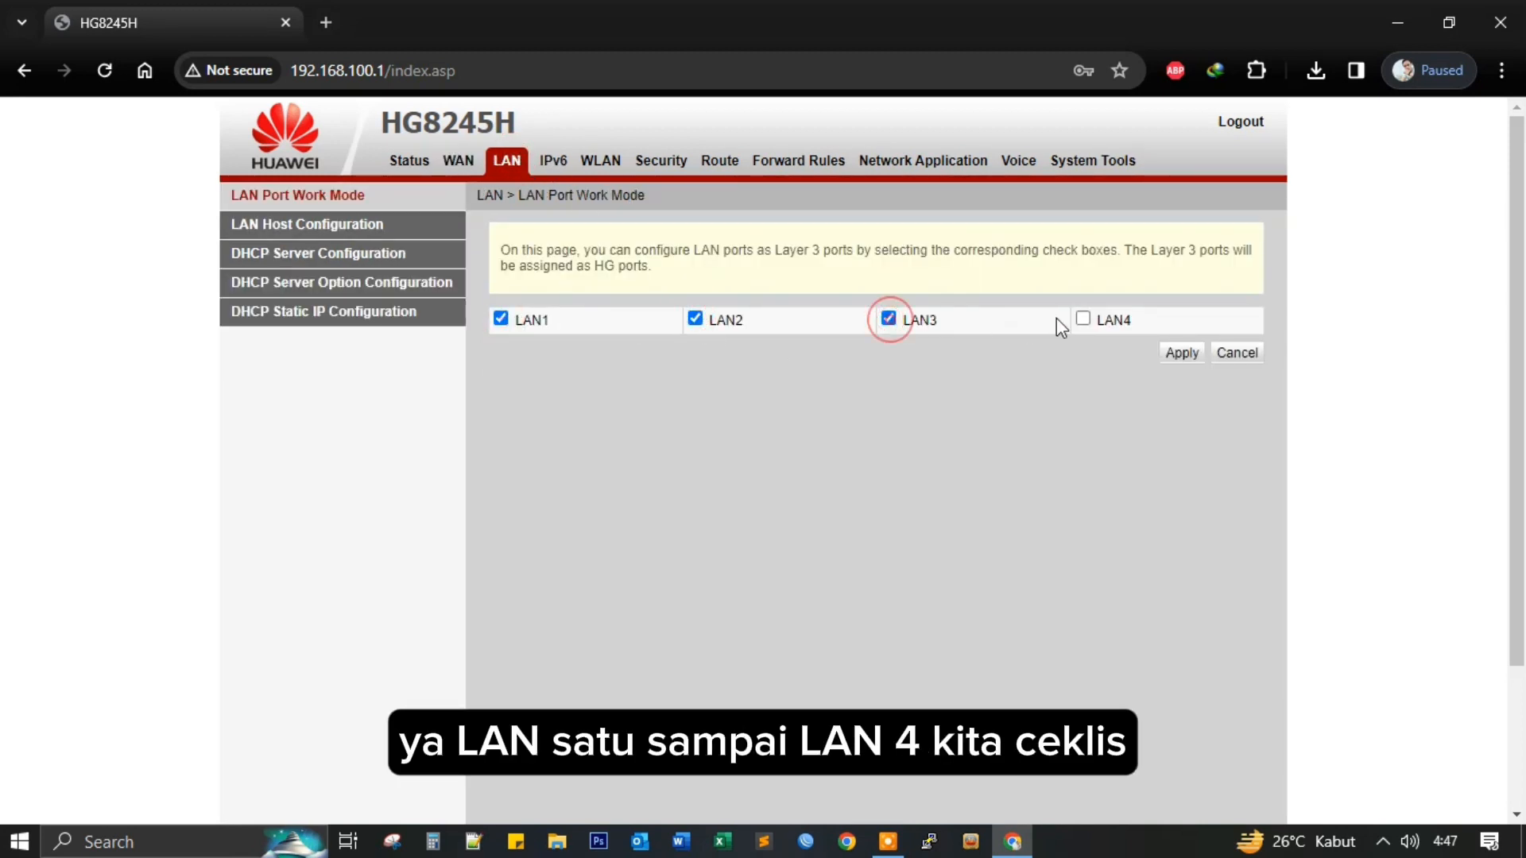
{"action": "left_click", "coordinate": [1083, 318]}
{"action": "left_click", "coordinate": [1189, 354]}
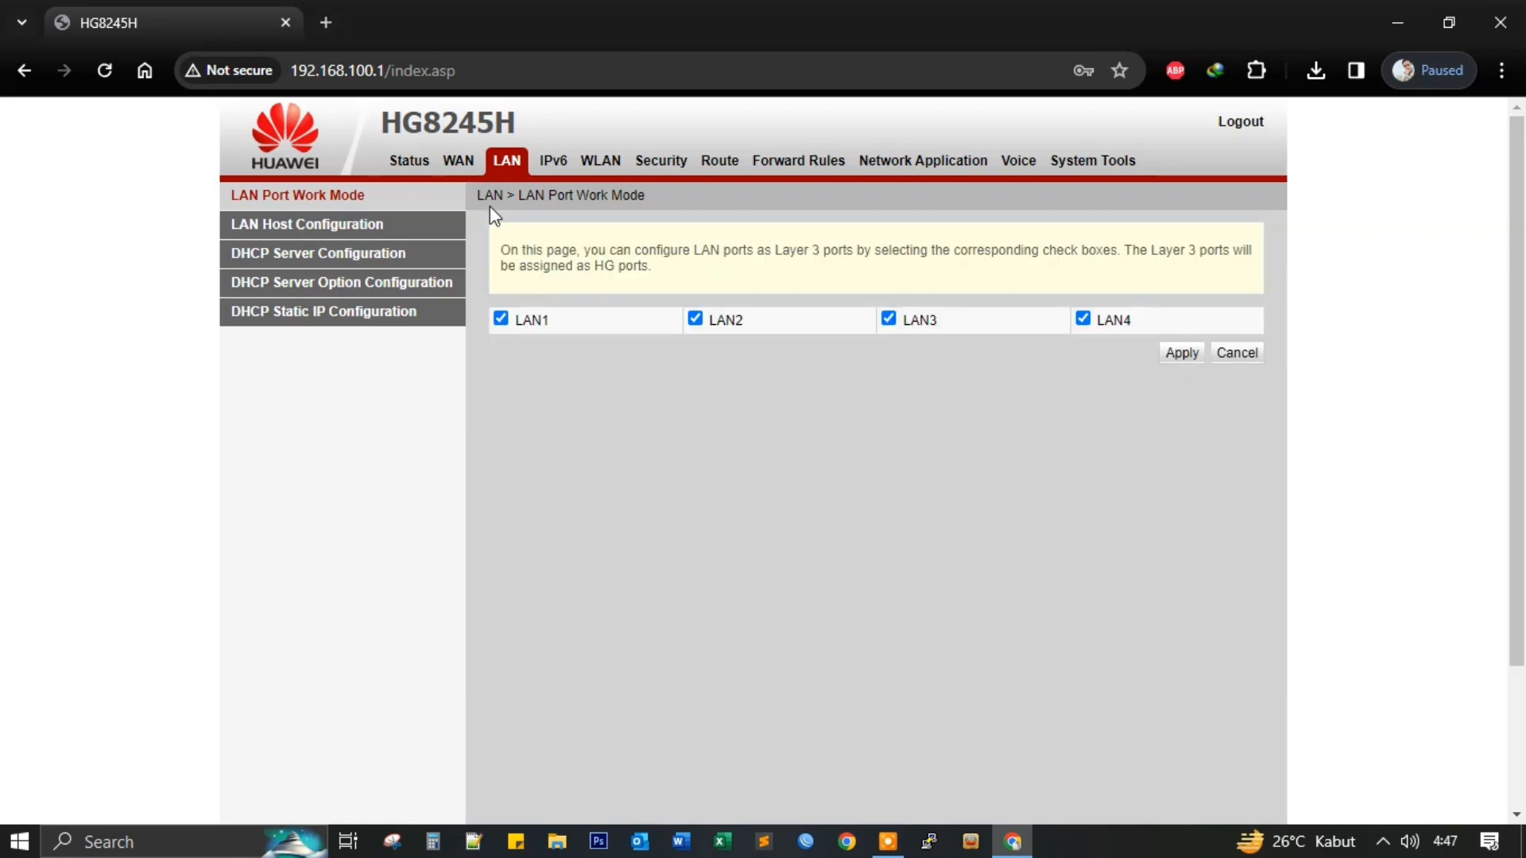
{"action": "left_click", "coordinate": [467, 164]}
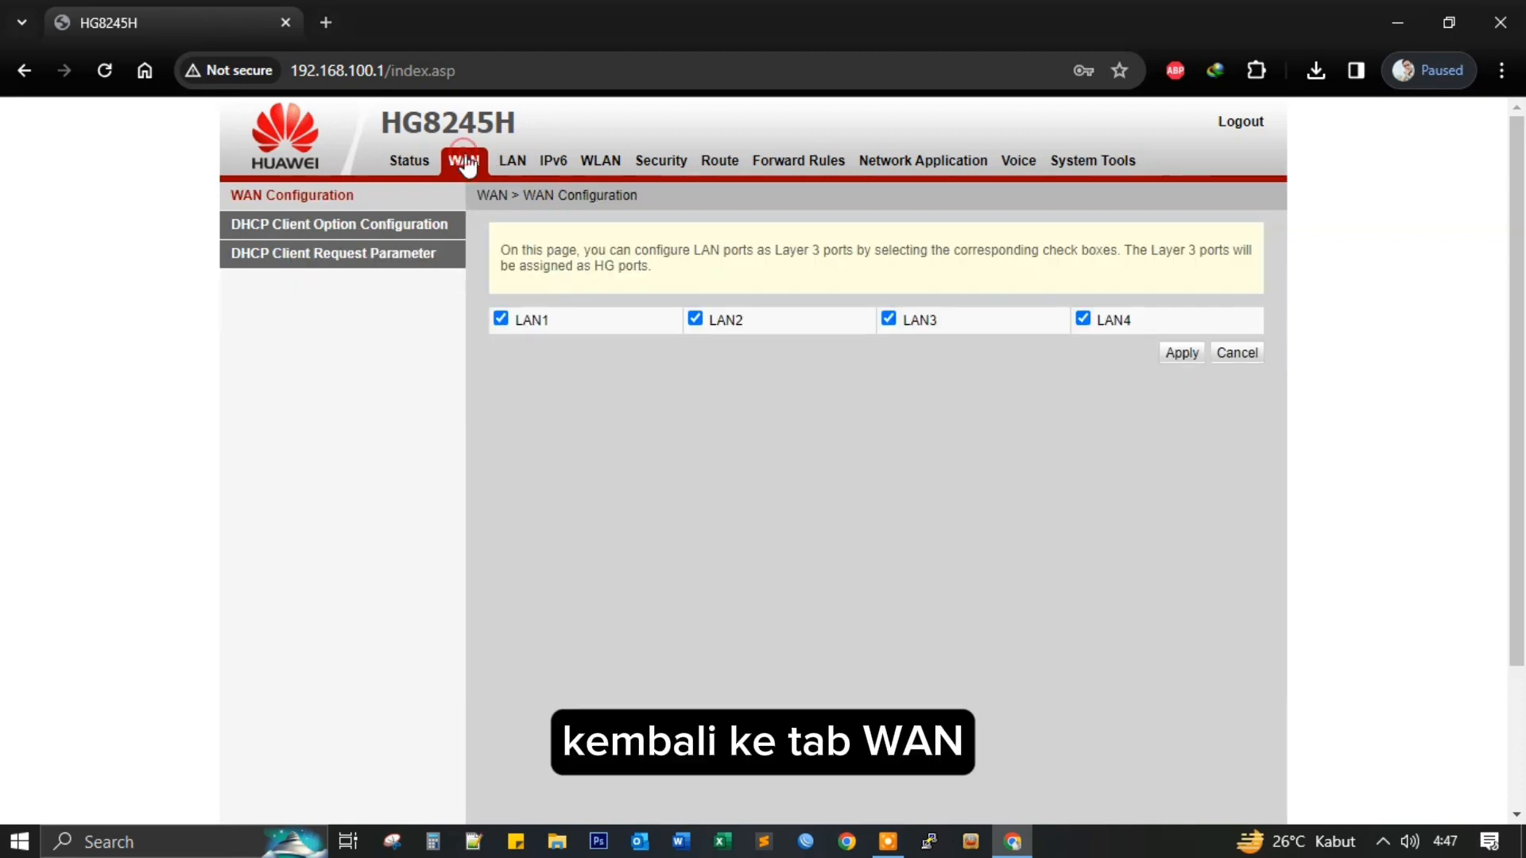
- Edit 1_INTERNET_B_VID_1 to also bind LAN1, LAN2, LAN3 and LAN4, and apply
{"action": "left_click", "coordinate": [322, 208]}
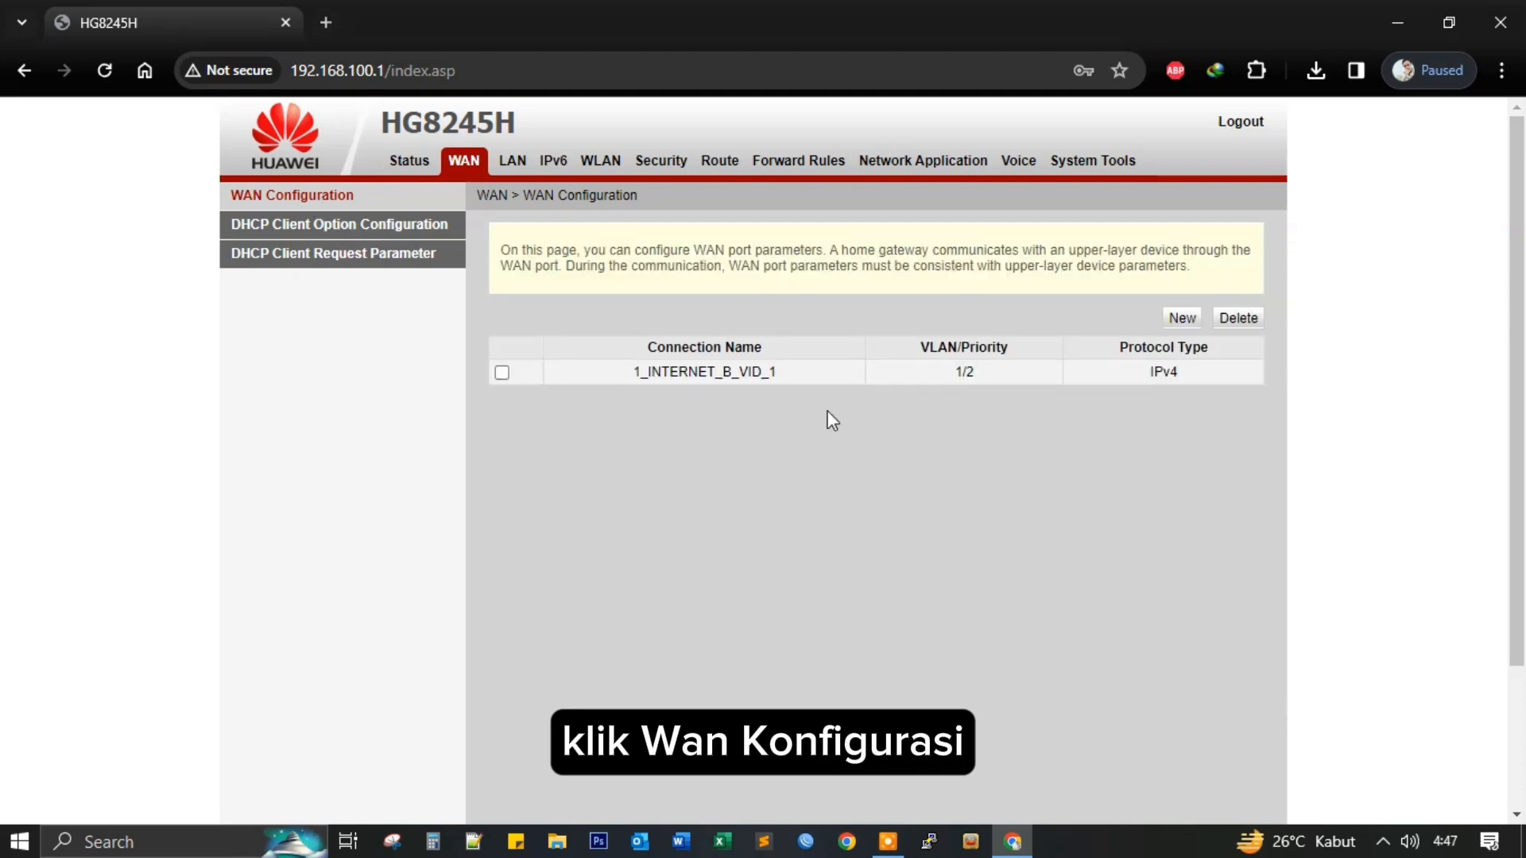
{"action": "left_click", "coordinate": [798, 375]}
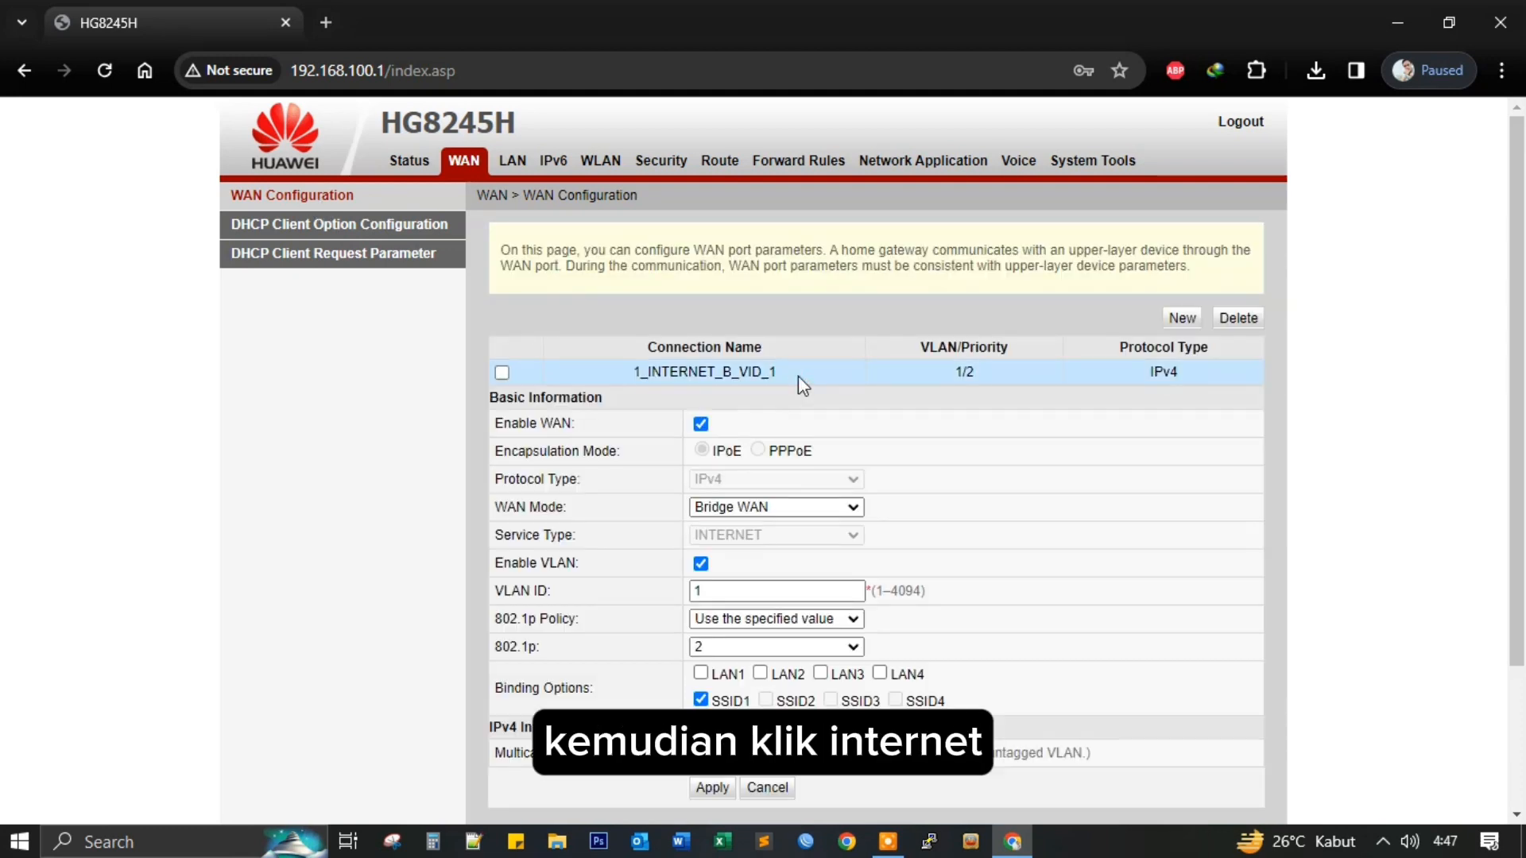
{"action": "scroll", "coordinate": [875, 497], "scroll_direction": "down", "scroll_amount": 3}
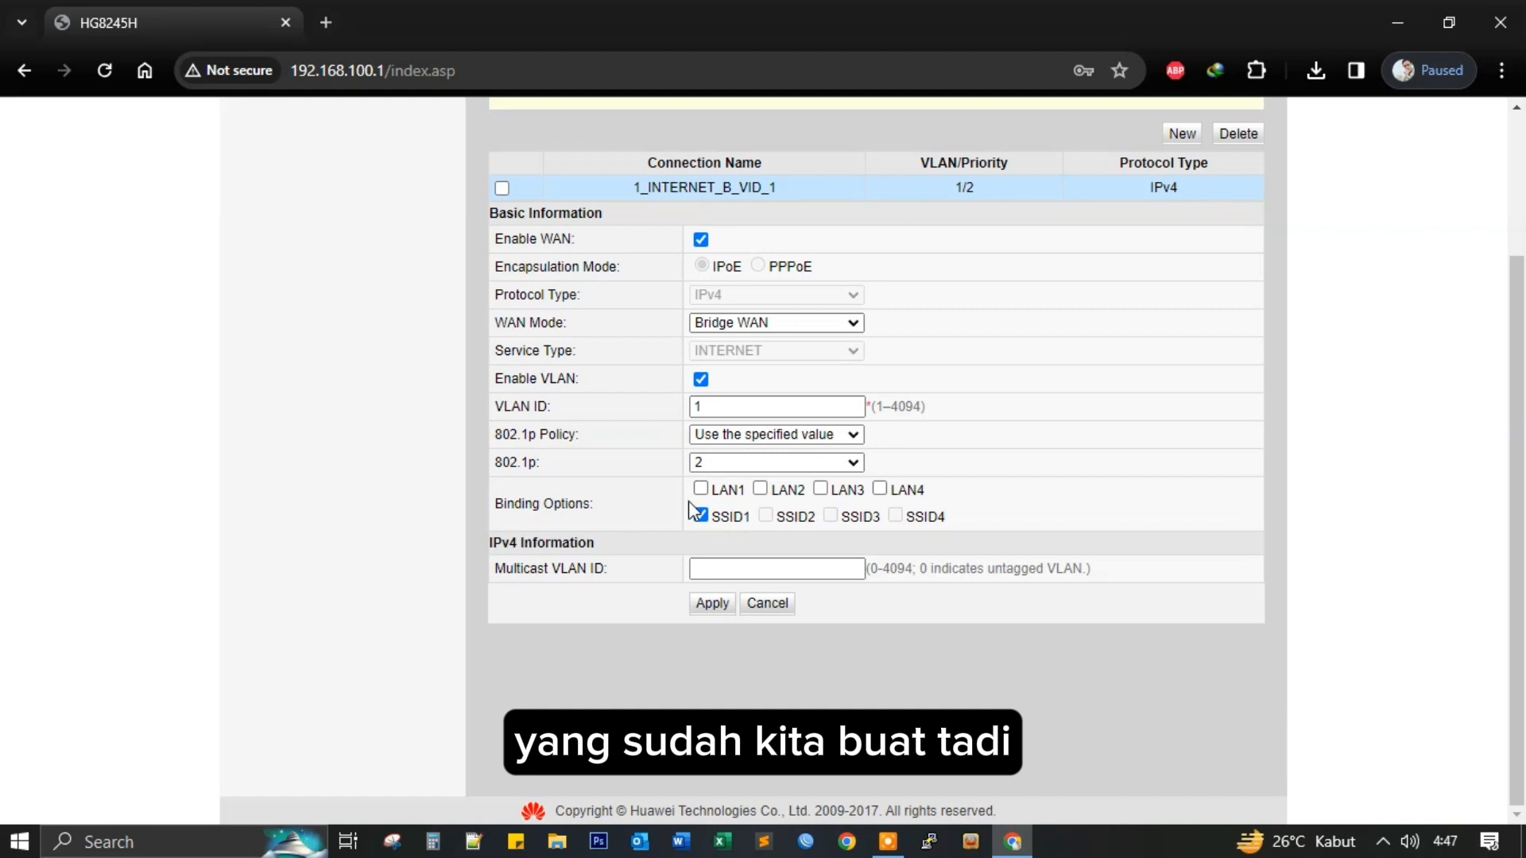
{"action": "left_click", "coordinate": [701, 489]}
{"action": "left_click", "coordinate": [762, 489]}
{"action": "left_click", "coordinate": [820, 488]}
{"action": "left_click", "coordinate": [880, 489]}
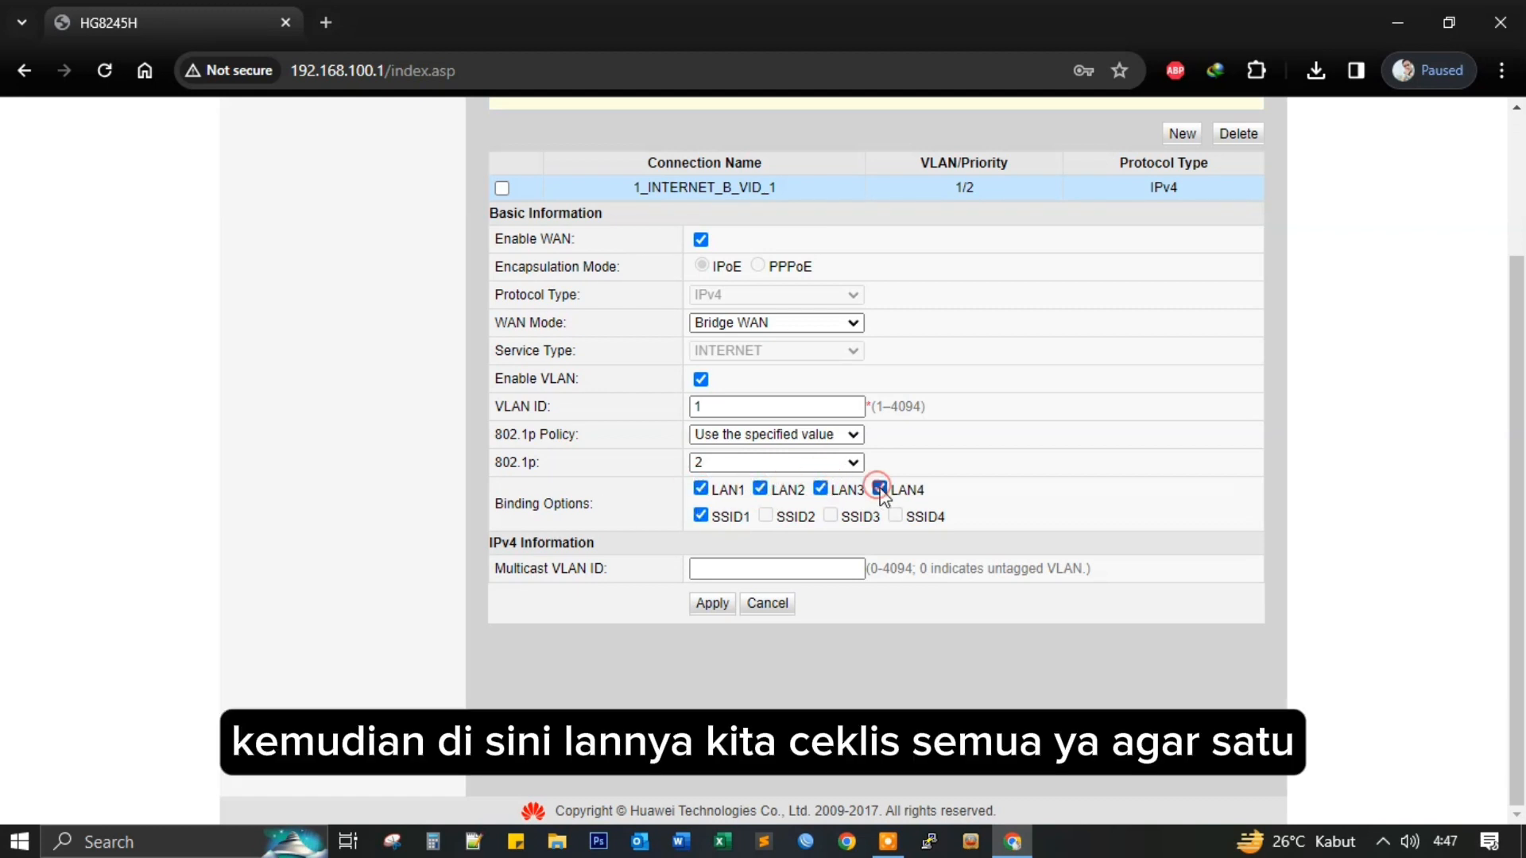
{"action": "left_click", "coordinate": [710, 603]}
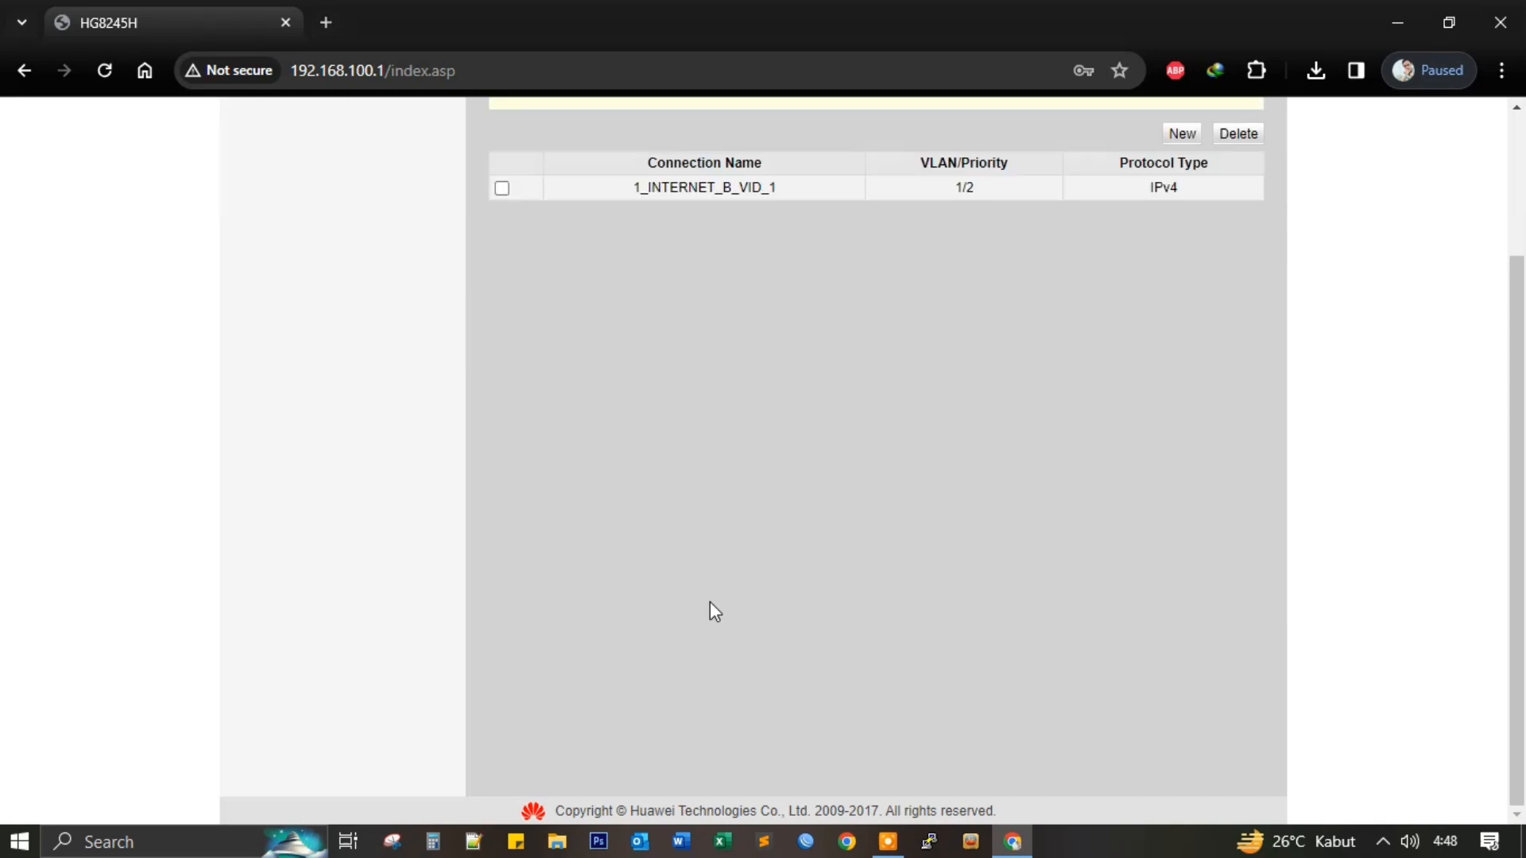
{"action": "scroll", "coordinate": [709, 602], "scroll_direction": "up", "scroll_amount": 3}
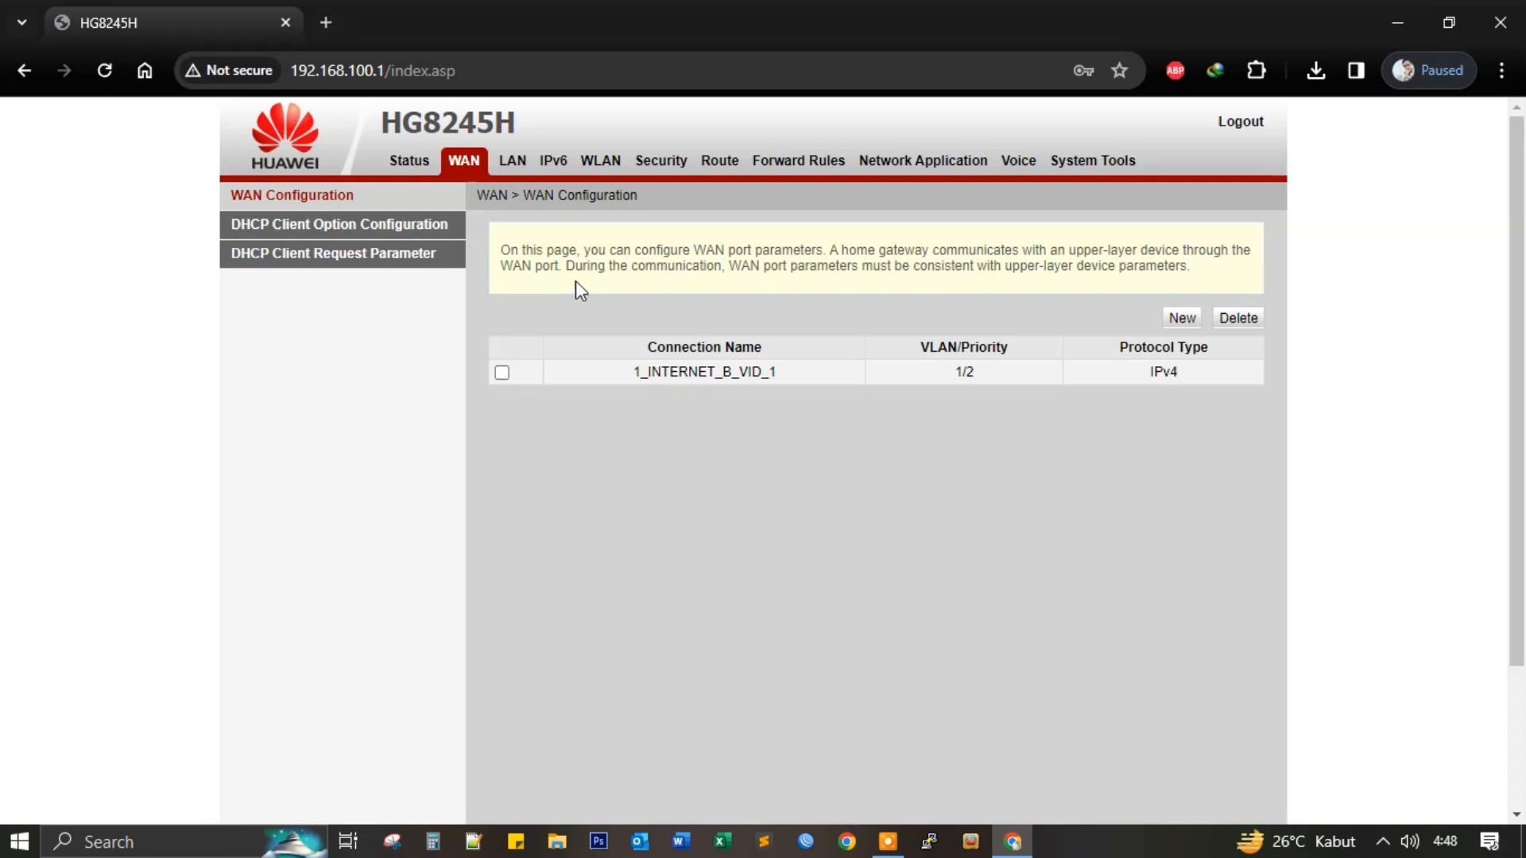
- On LAN Host Configuration, disable the 192.168.2.1 secondary address and apply, keeping 192.168.100.1/24
{"action": "left_click", "coordinate": [513, 161]}
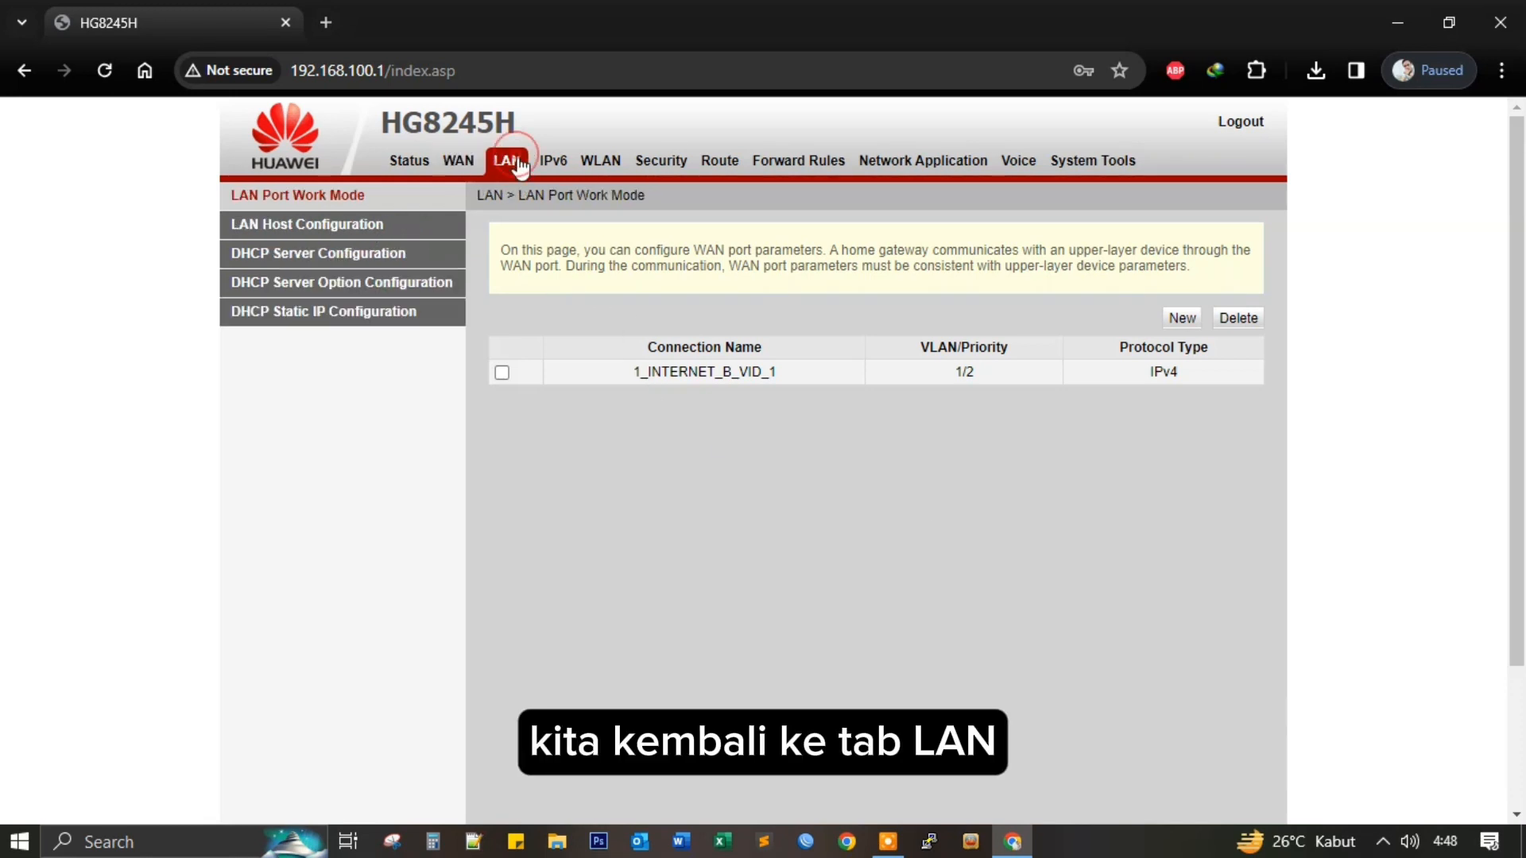
{"action": "left_click", "coordinate": [325, 226]}
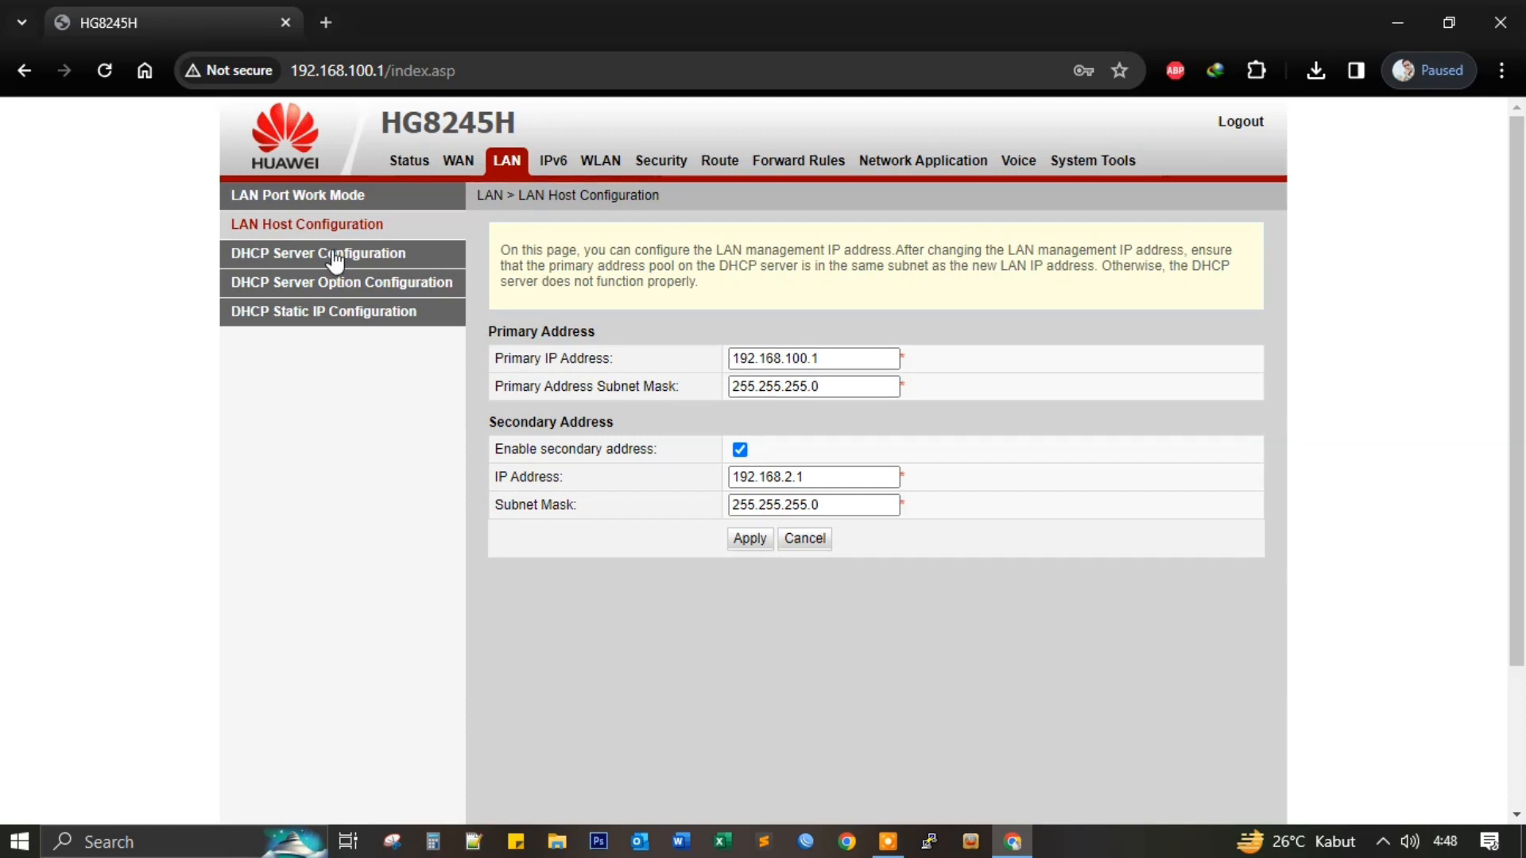
{"action": "left_click", "coordinate": [739, 450]}
{"action": "left_click", "coordinate": [754, 483]}
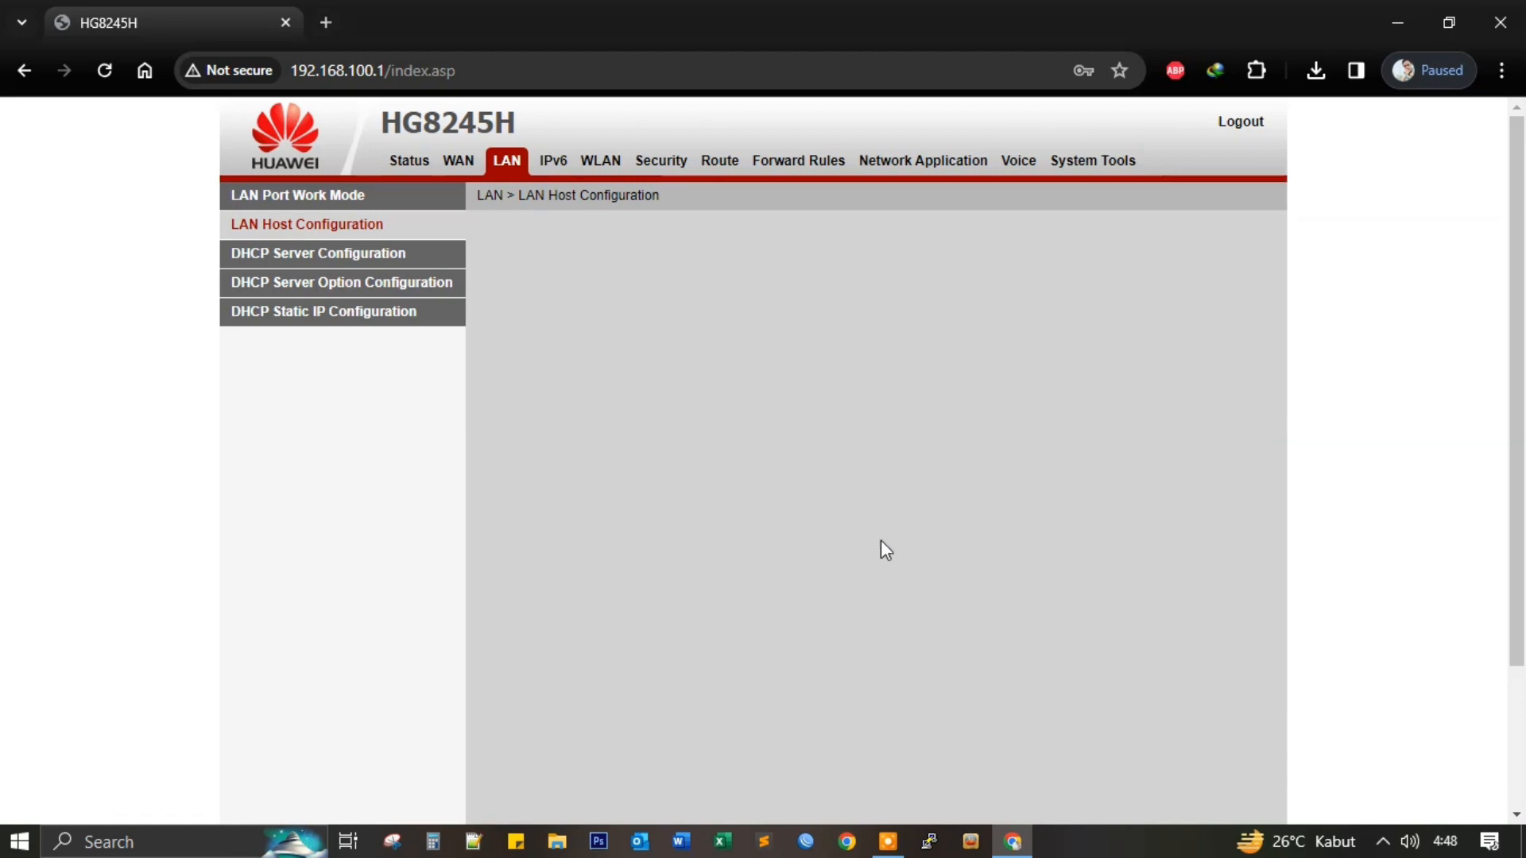
- Disable the primary DHCP server, DHCP relay and Option125, and apply
{"action": "left_click", "coordinate": [286, 254]}
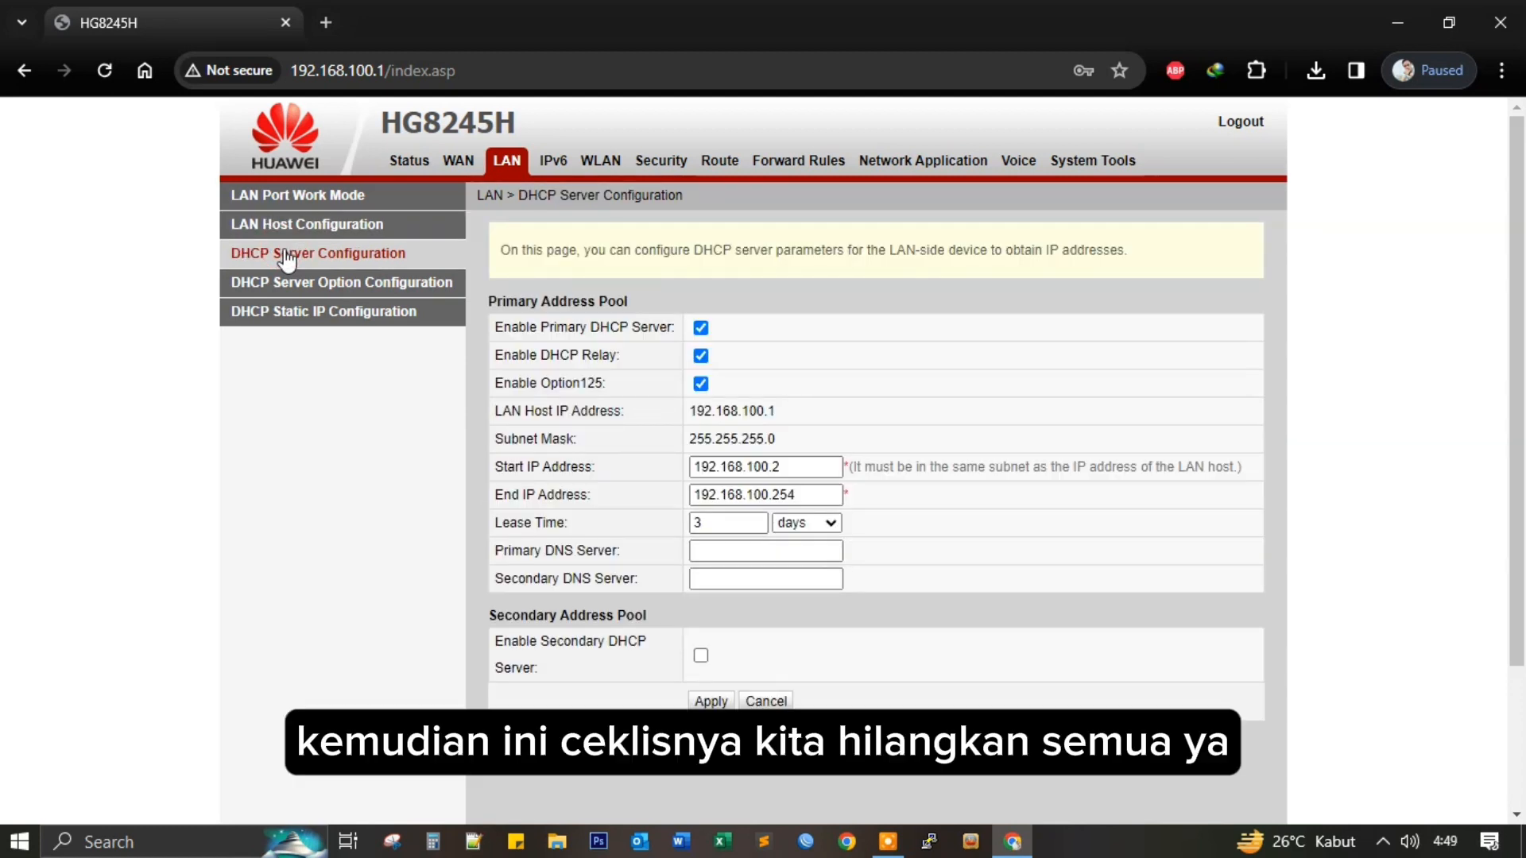
{"action": "left_click", "coordinate": [698, 329]}
{"action": "left_click", "coordinate": [700, 356]}
{"action": "left_click", "coordinate": [699, 386]}
{"action": "scroll", "coordinate": [813, 574], "scroll_direction": "down", "scroll_amount": 1}
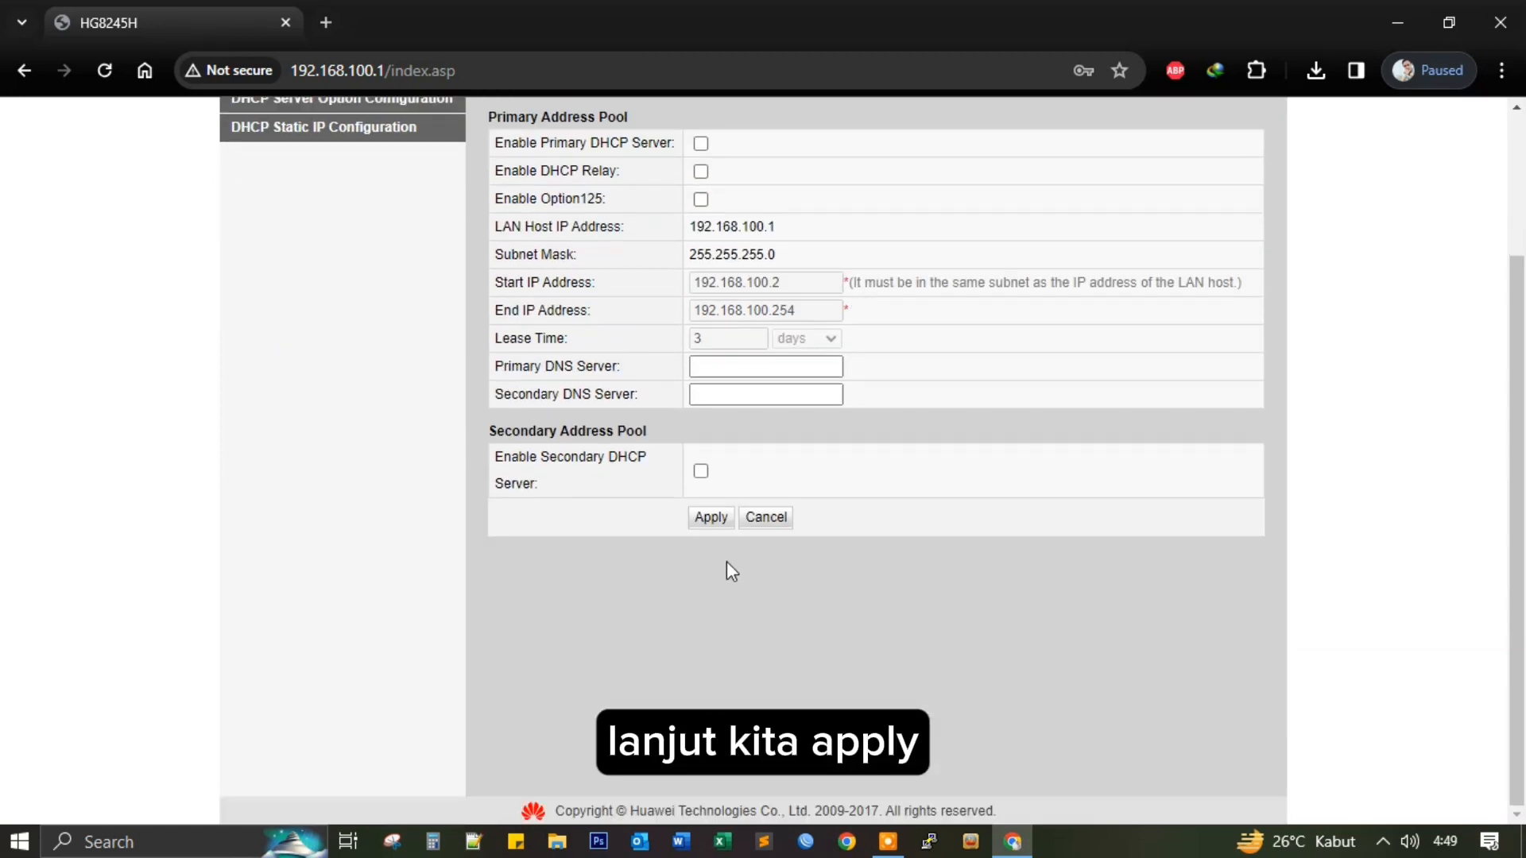
{"action": "left_click", "coordinate": [710, 518]}
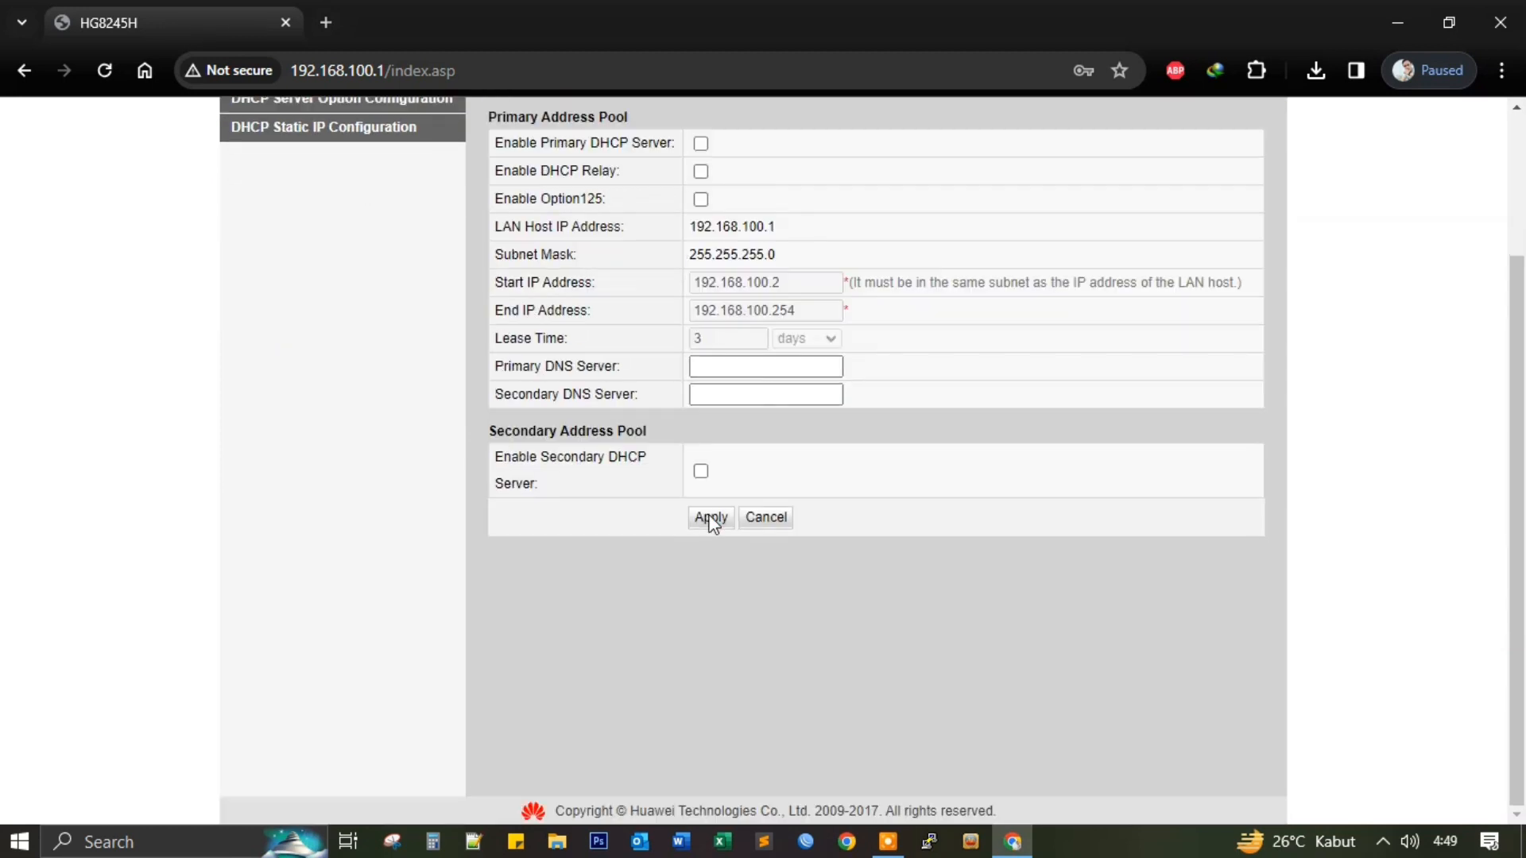
- Review the DHCP Server Option page and the empty DHCP Static IP Configuration list
{"action": "left_click", "coordinate": [697, 364]}
{"action": "scroll", "coordinate": [735, 426], "scroll_direction": "up", "scroll_amount": 3}
{"action": "left_click", "coordinate": [320, 286]}
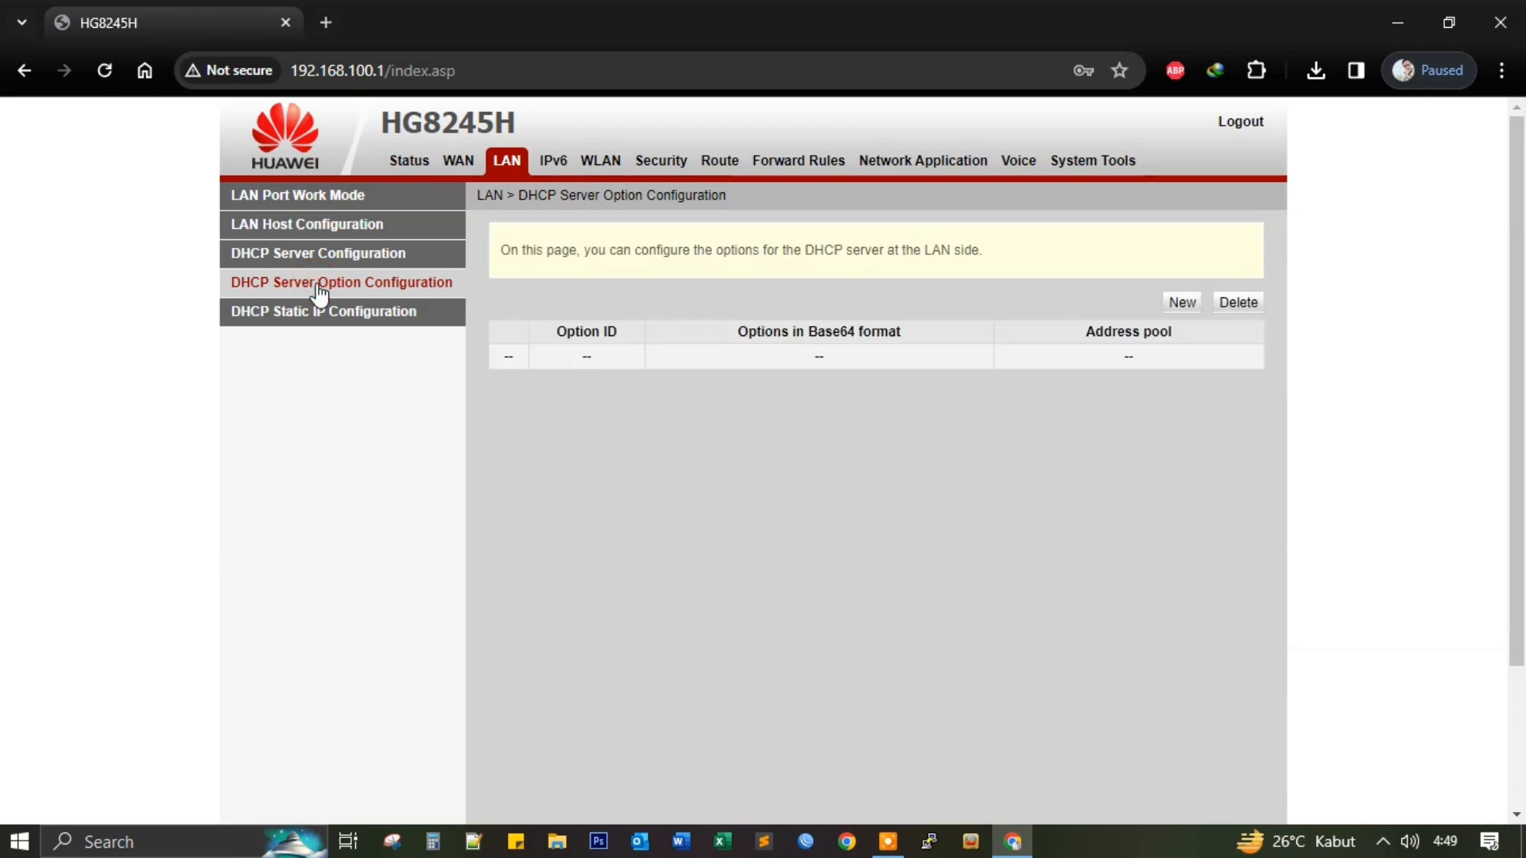
{"action": "left_click", "coordinate": [303, 319]}
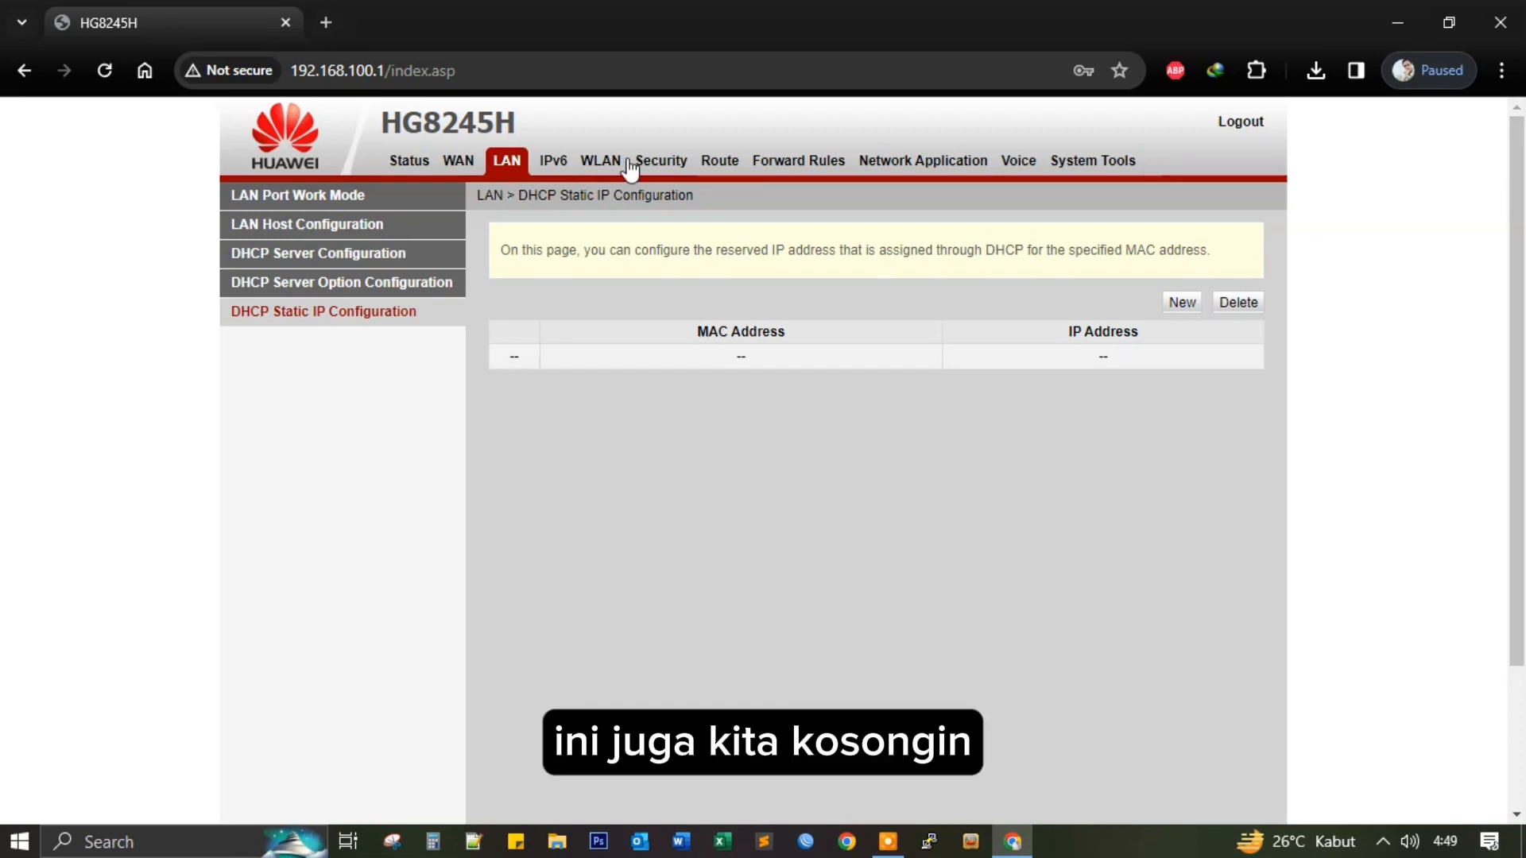
- In WLAN Basic Configuration, replace the SSID name HUAWEI-4ebK with NAURA_SSID
{"action": "left_click", "coordinate": [596, 163]}
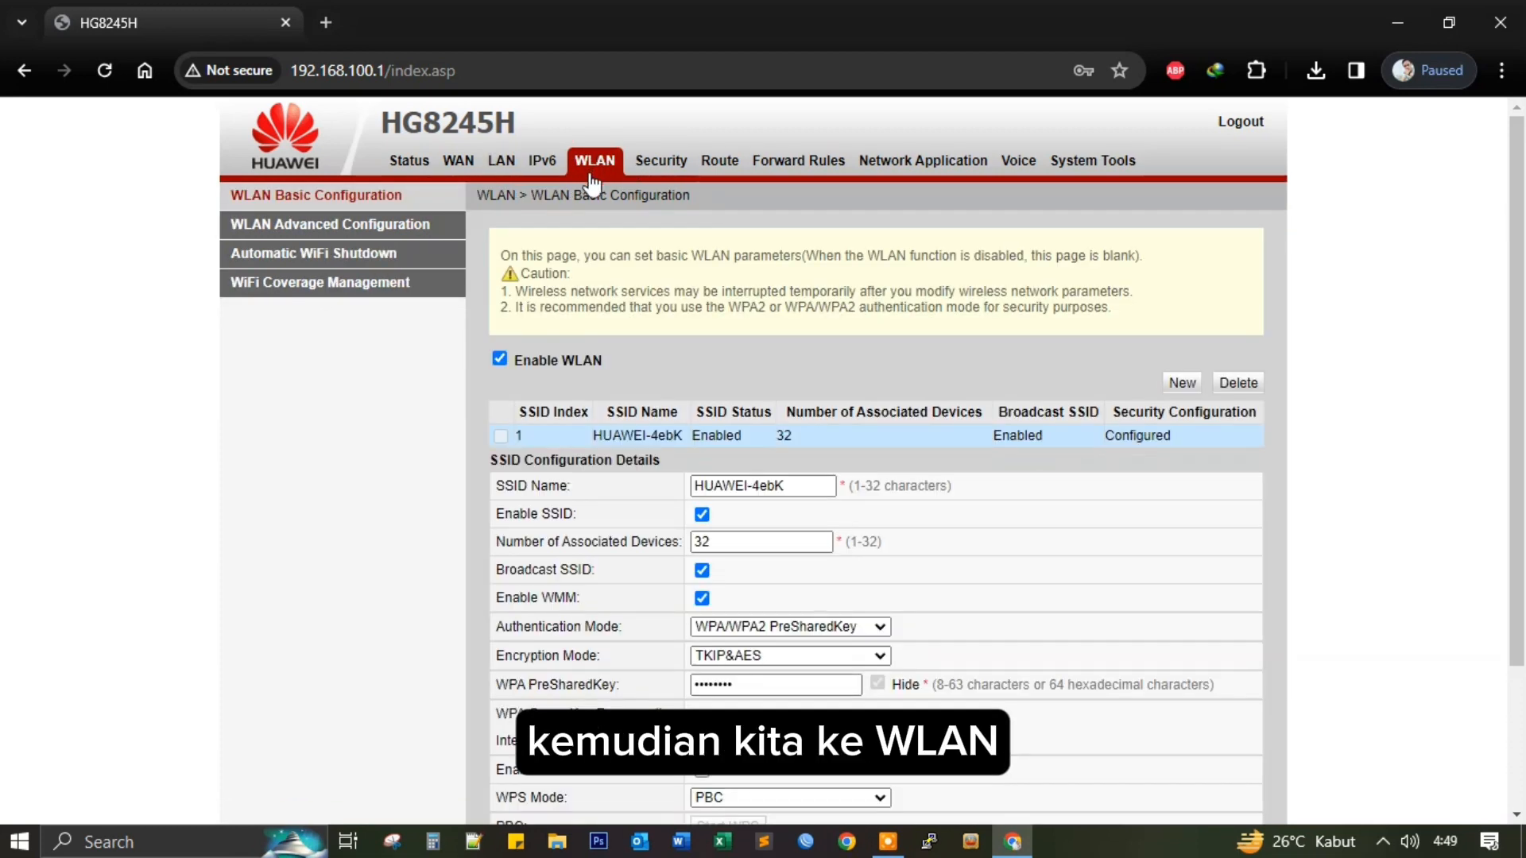
{"action": "scroll", "coordinate": [906, 504], "scroll_direction": "down", "scroll_amount": 3}
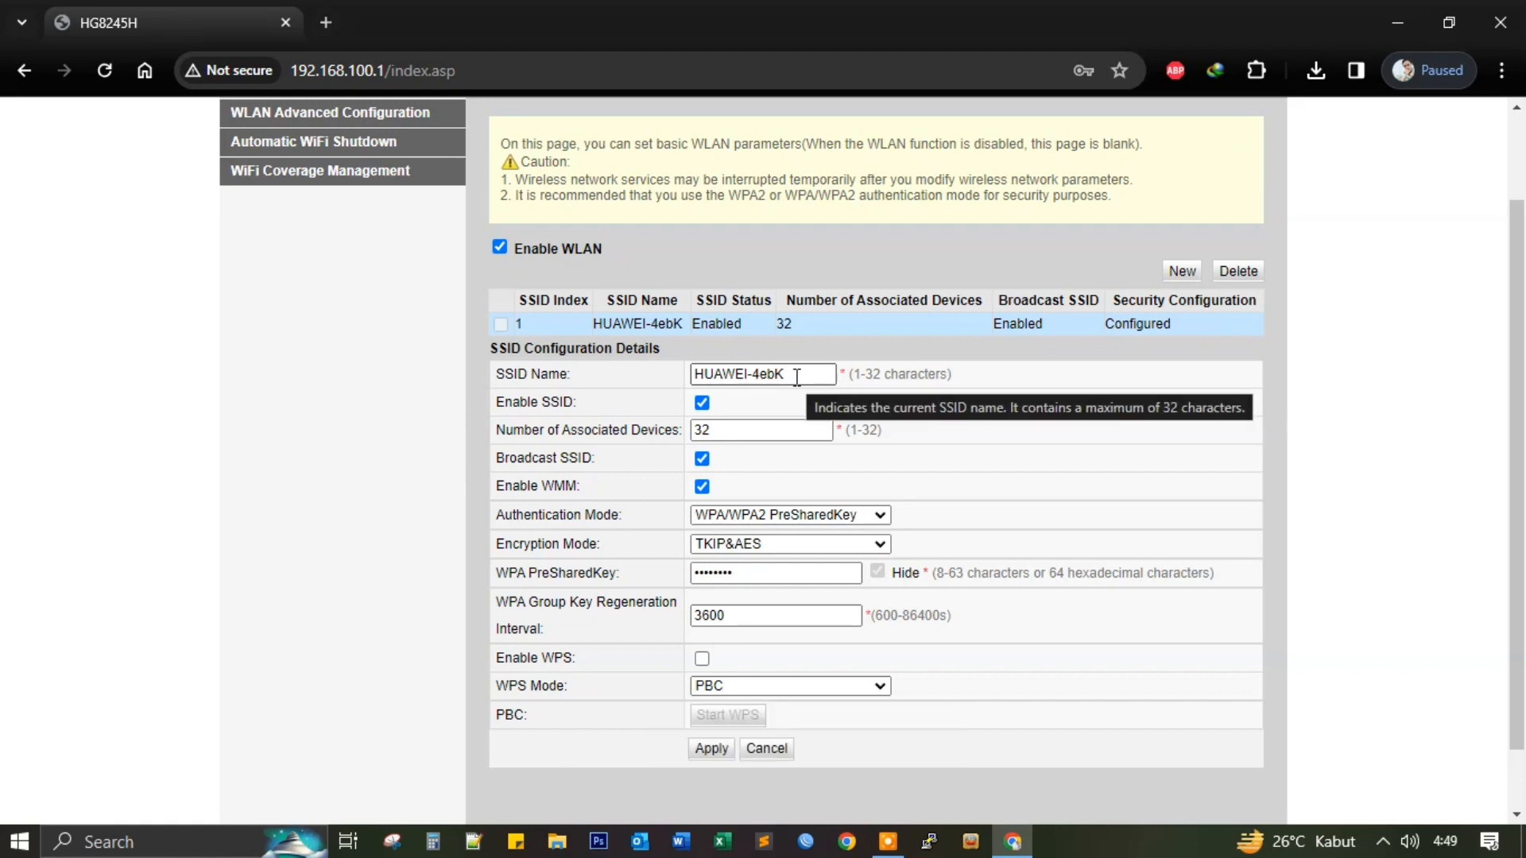
{"action": "scroll", "coordinate": [936, 493], "scroll_direction": "up", "scroll_amount": 2}
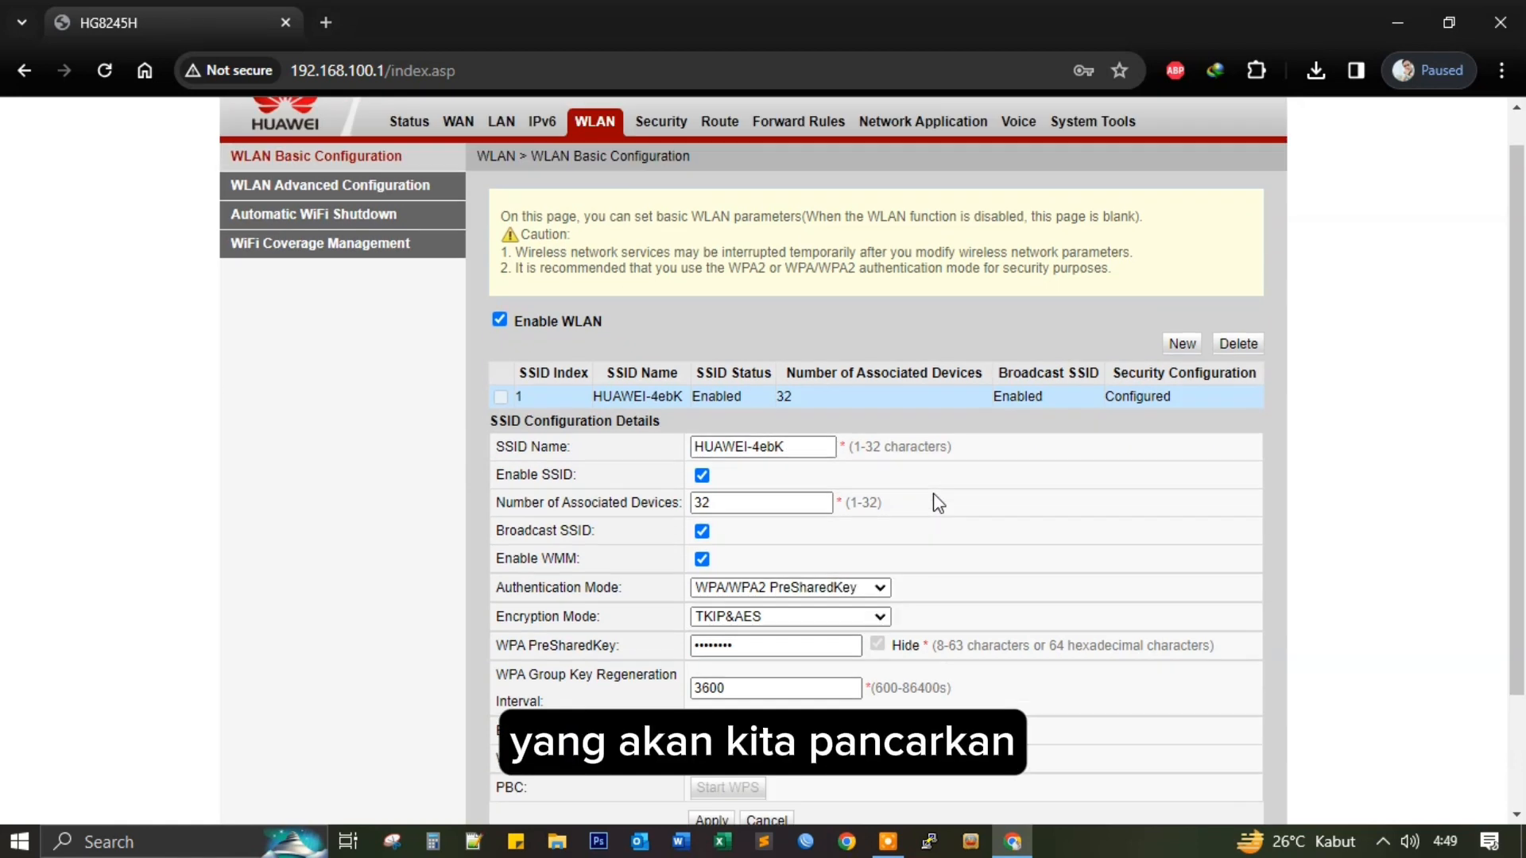
{"action": "scroll", "coordinate": [936, 493], "scroll_direction": "down", "scroll_amount": 1}
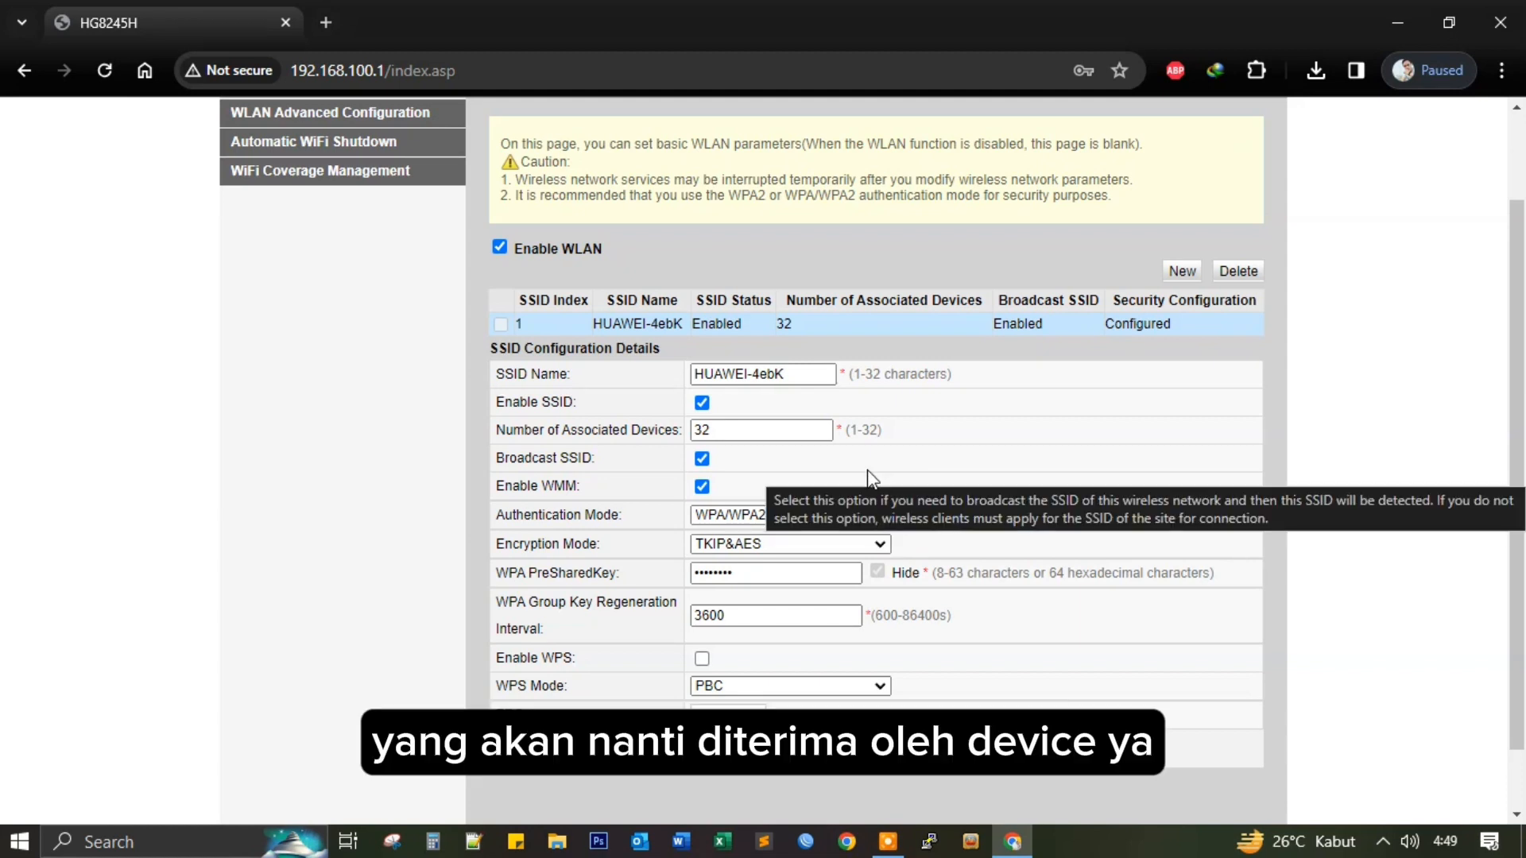
{"action": "left_click_drag", "start_coordinate": [799, 372], "coordinate": [689, 375]}
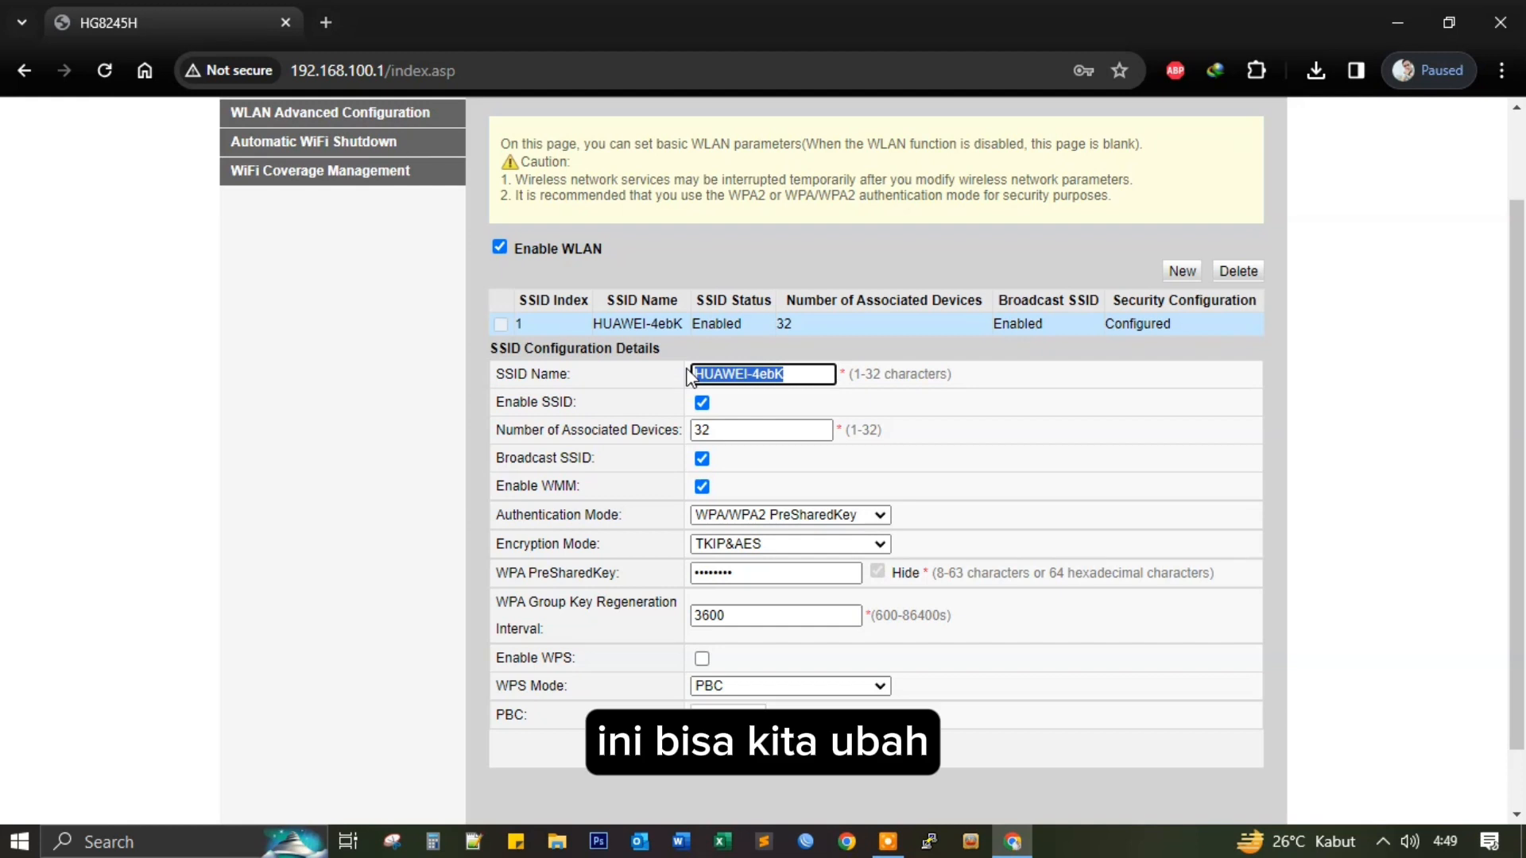
{"action": "type", "text": "NAURA"}
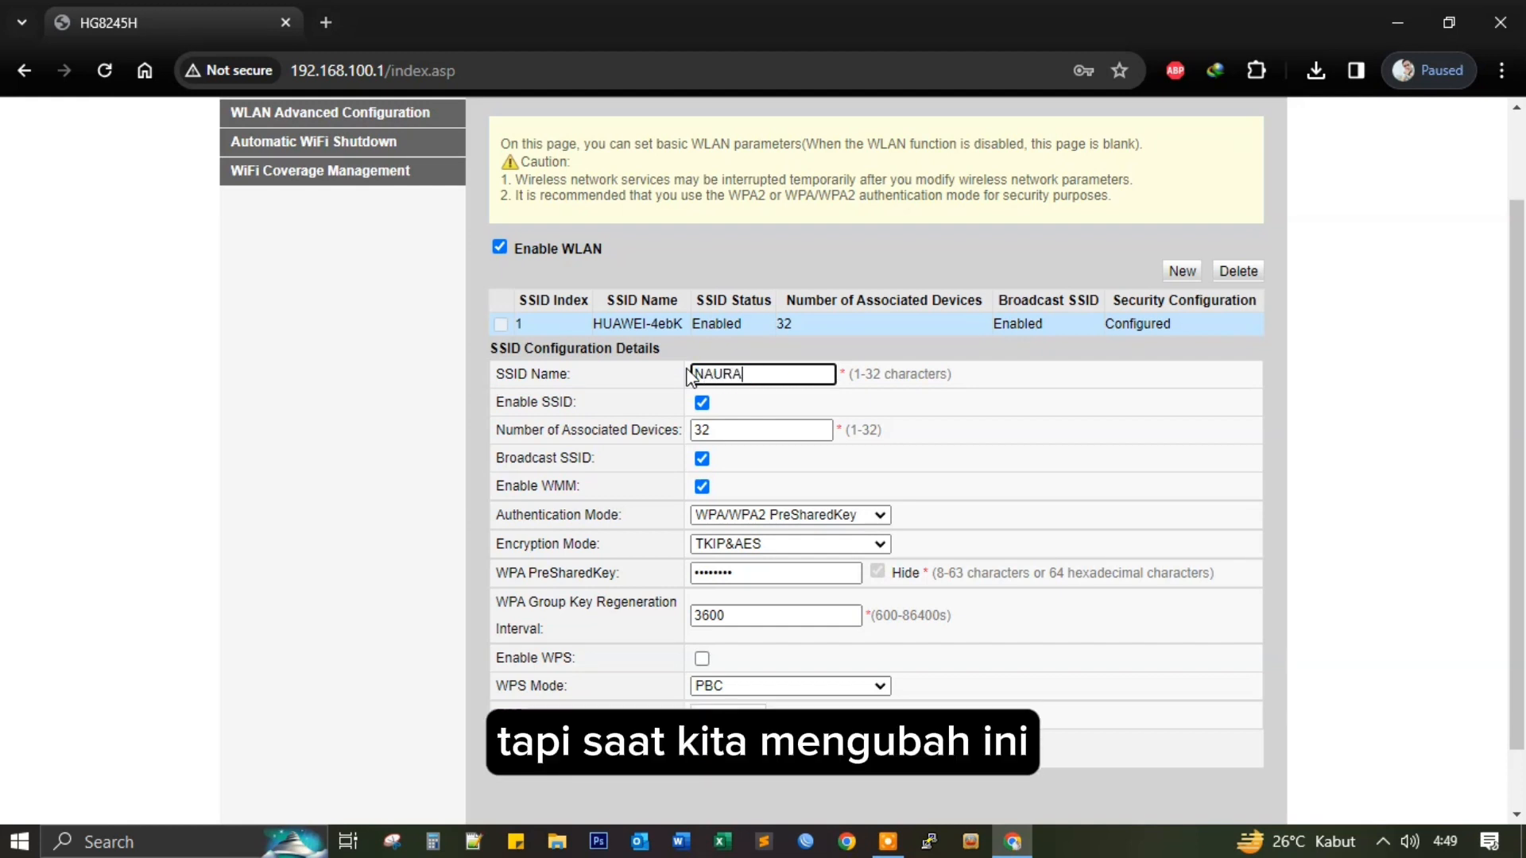
{"action": "type", "text": "_SSID"}
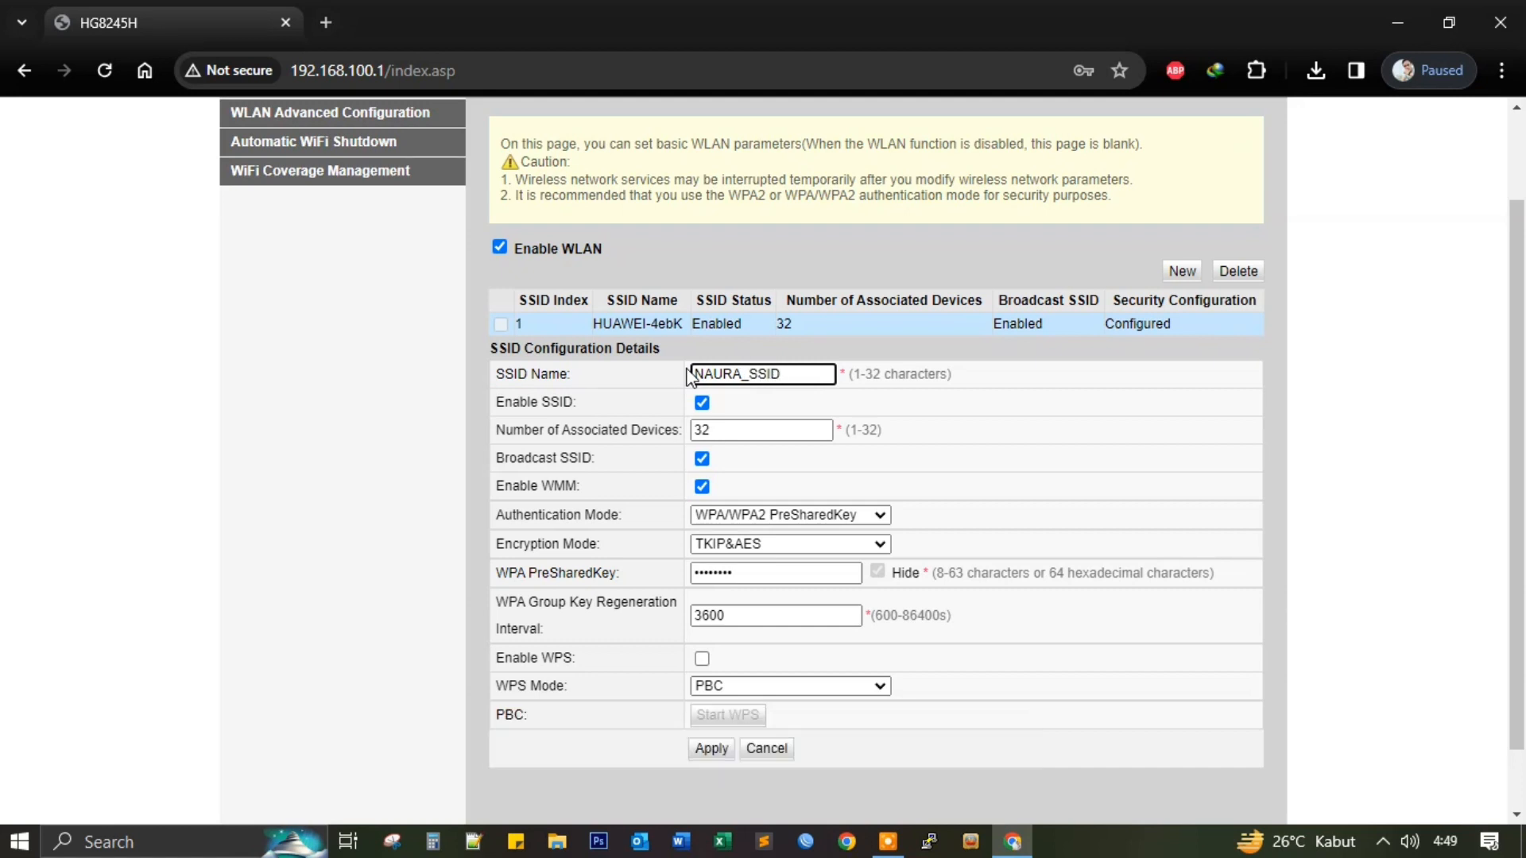
- Keep WPA/WPA2 PreSharedKey authentication, enter a new pre-shared key, and apply the wireless changes
{"action": "left_click", "coordinate": [879, 515]}
{"action": "left_click", "coordinate": [882, 513]}
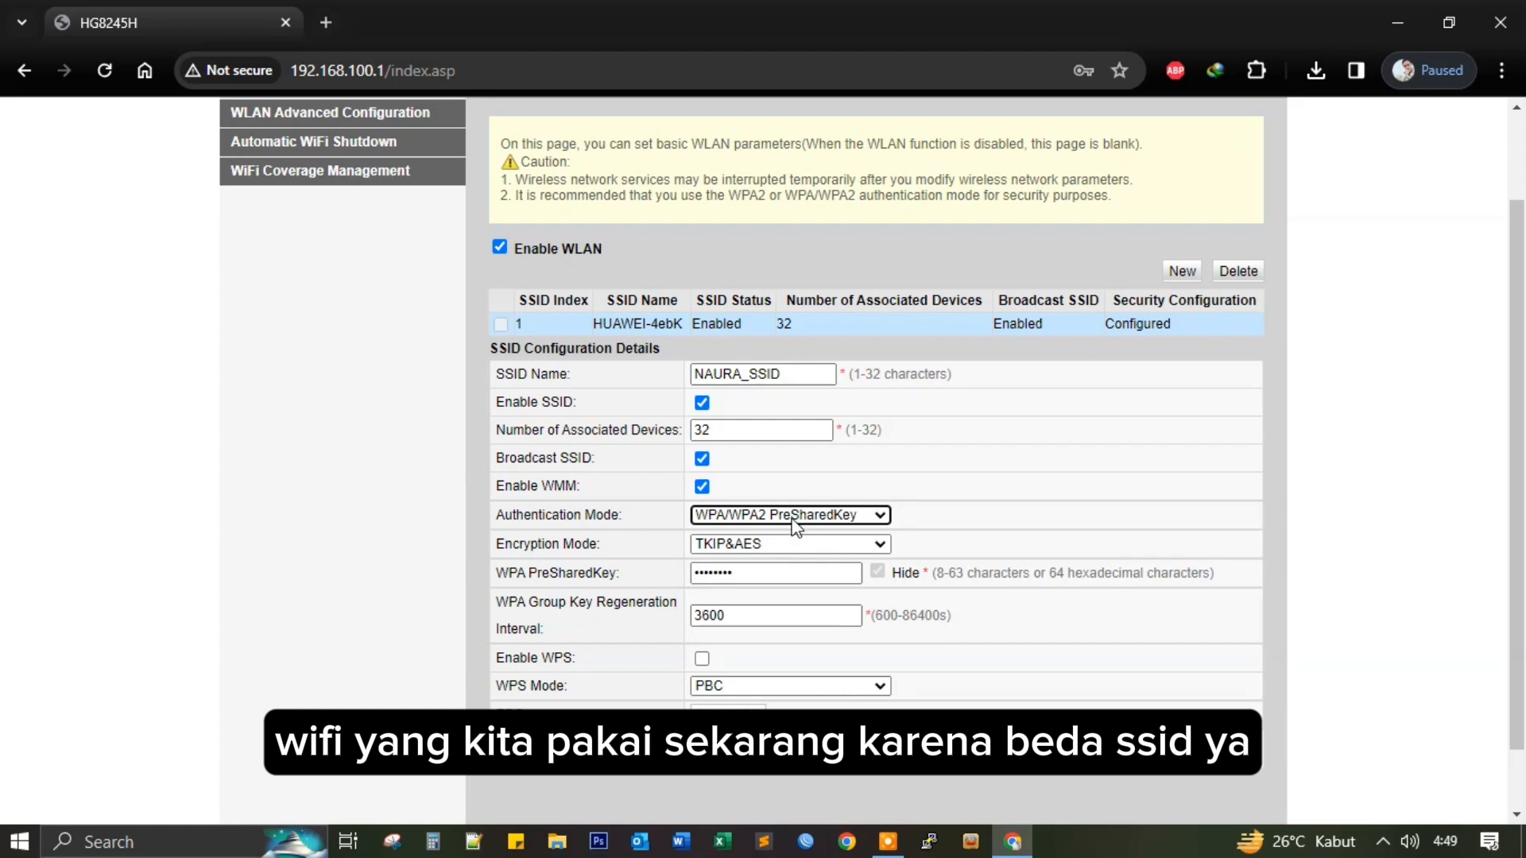
{"action": "left_click_drag", "start_coordinate": [810, 573], "coordinate": [696, 563]}
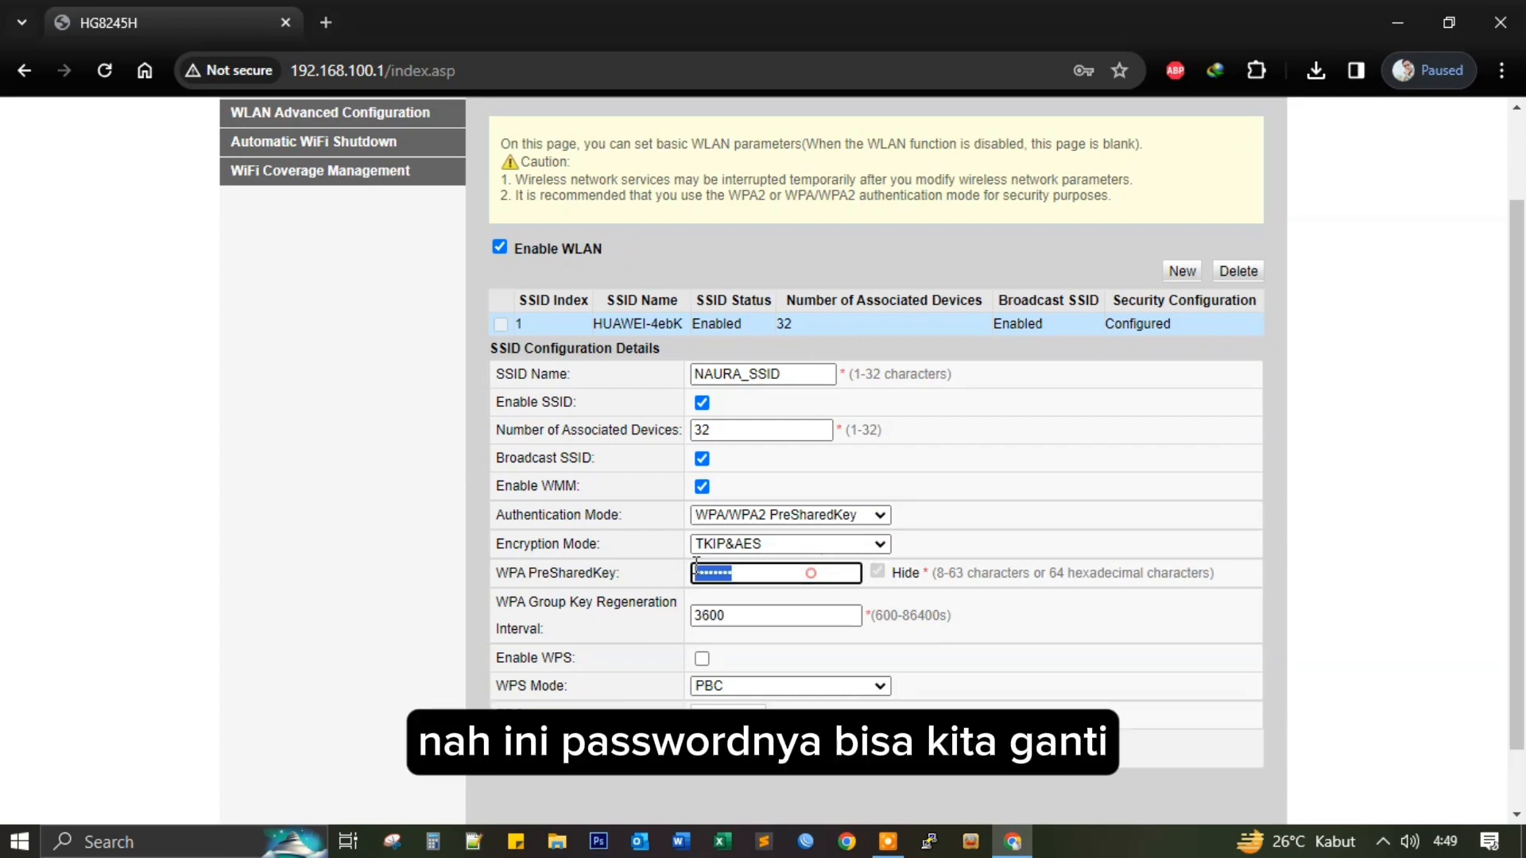
{"action": "type", "text": "••••••••"}
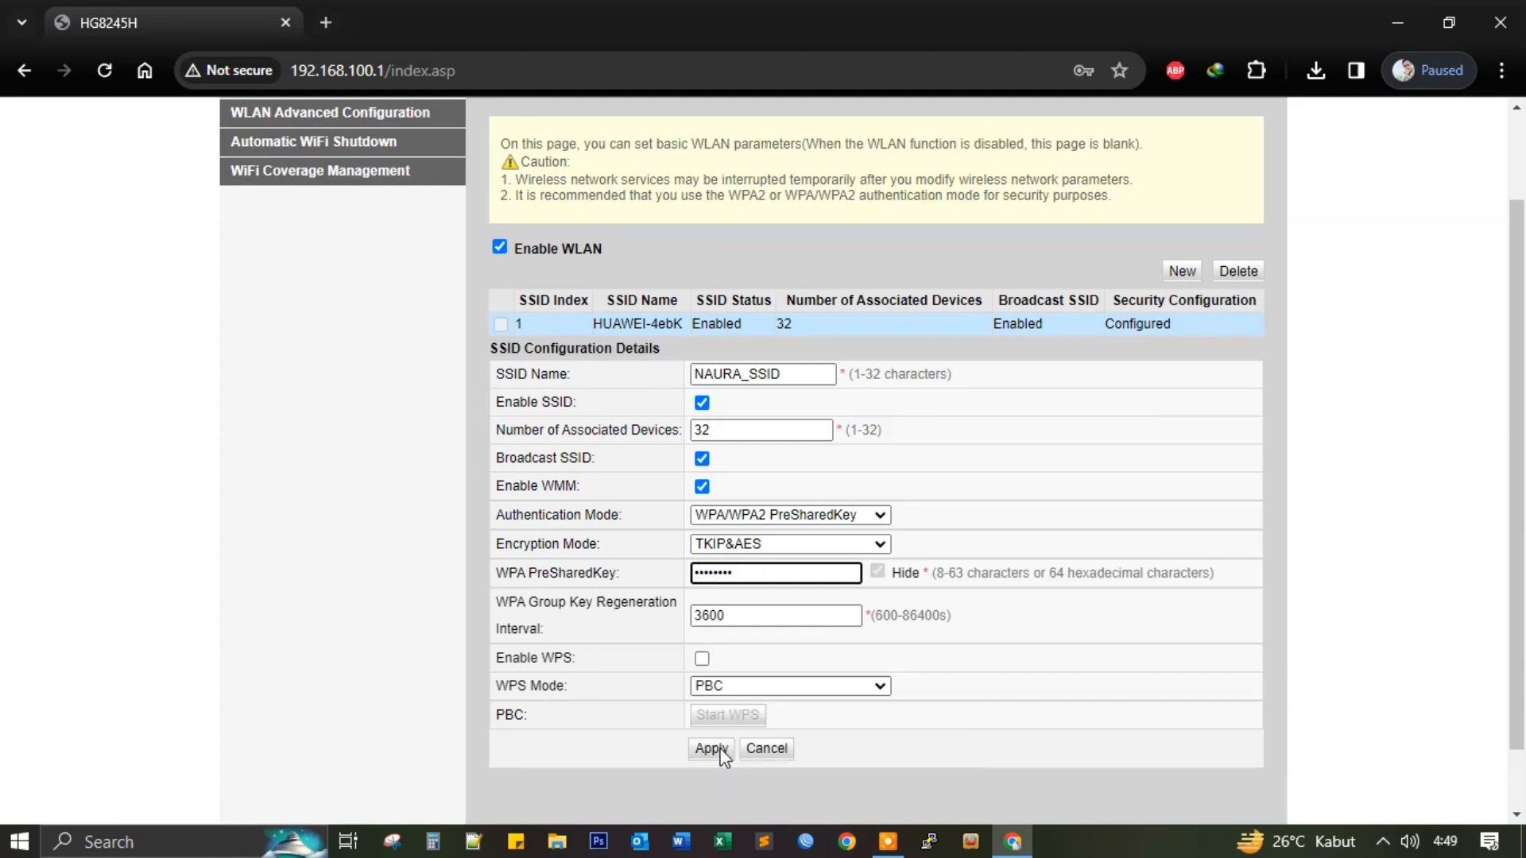
{"action": "left_click", "coordinate": [721, 751]}
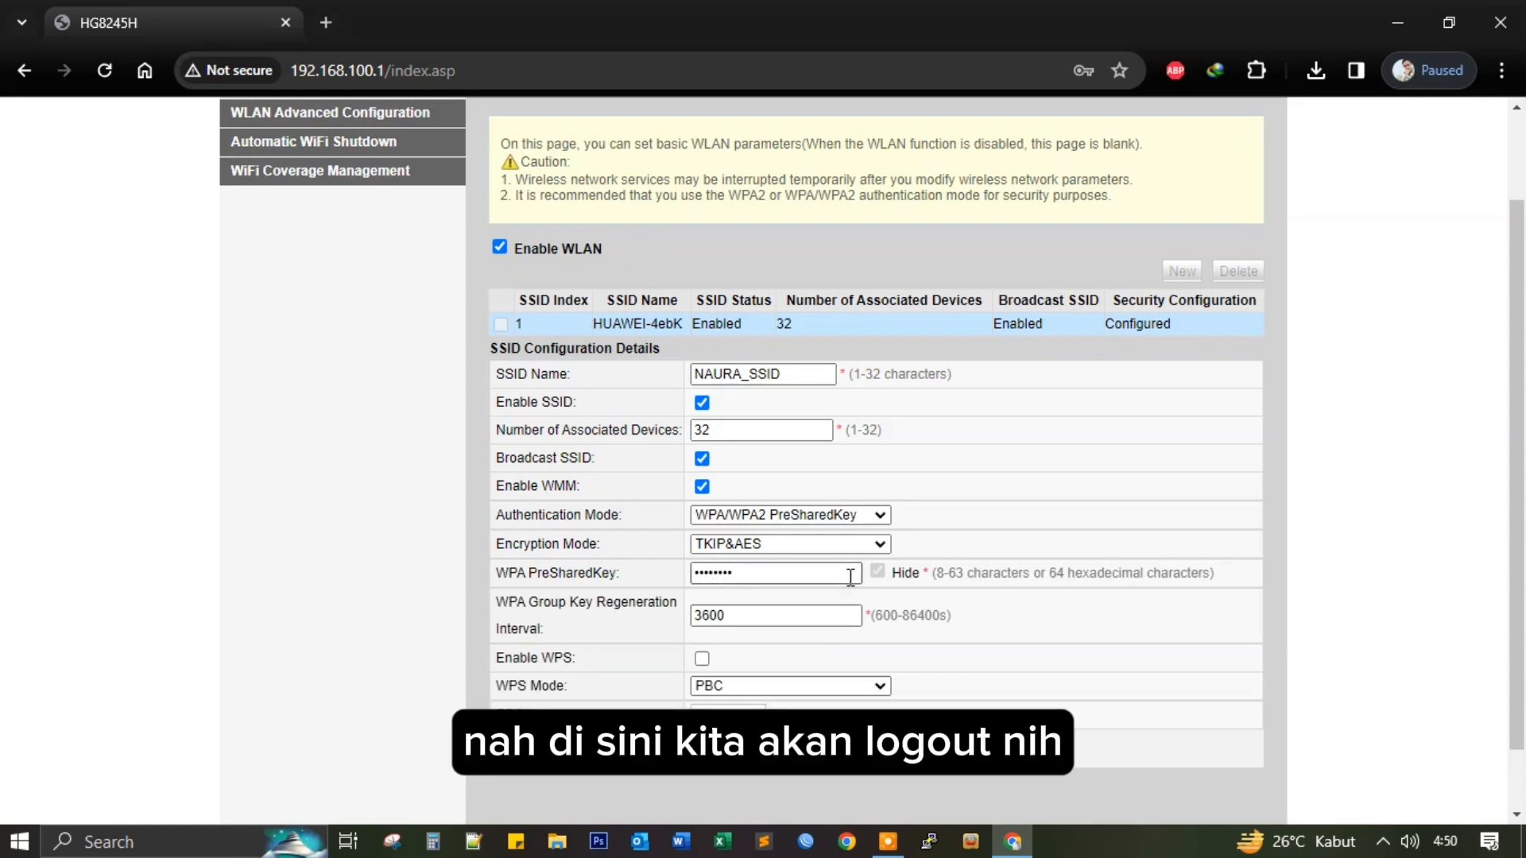
- Join the NAURA_SSID network from the Windows Wi-Fi list in the system tray
{"action": "scroll", "coordinate": [848, 584], "scroll_direction": "down", "scroll_amount": 1}
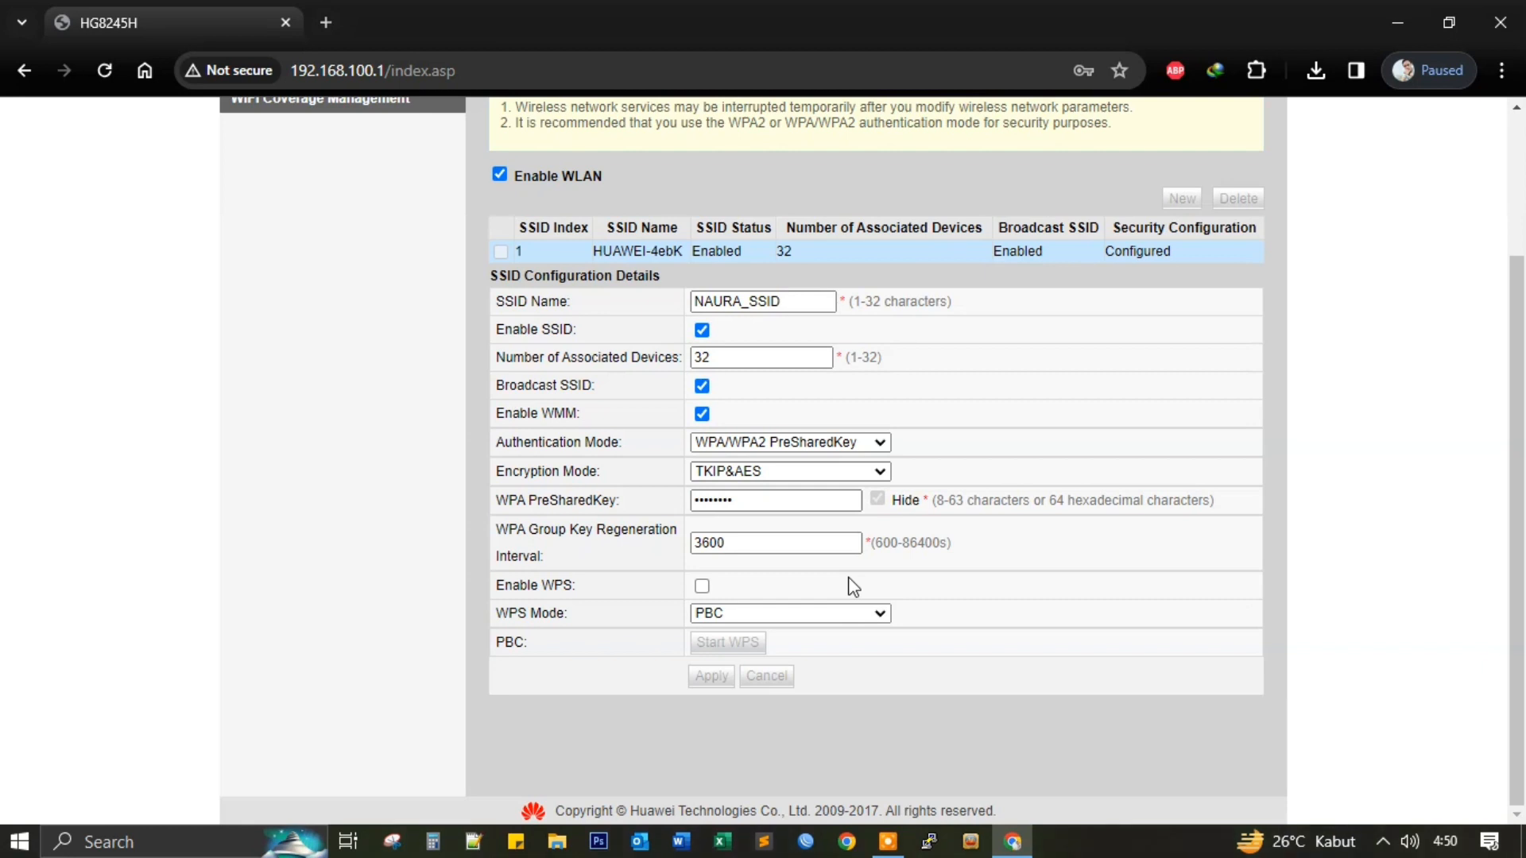
{"action": "scroll", "coordinate": [853, 586], "scroll_direction": "up", "scroll_amount": 3}
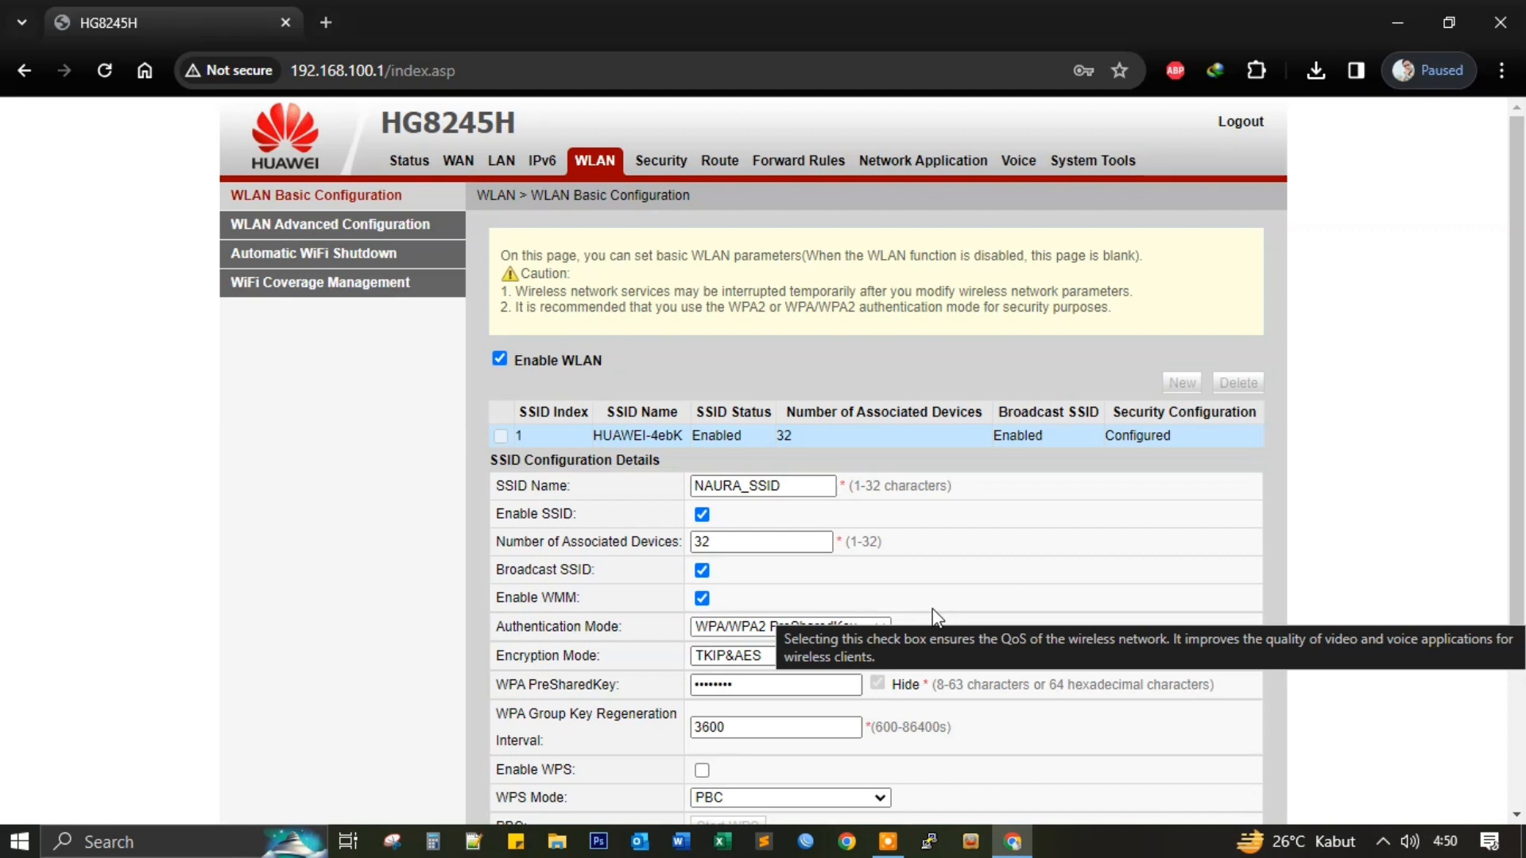
{"action": "left_click", "coordinate": [1383, 842]}
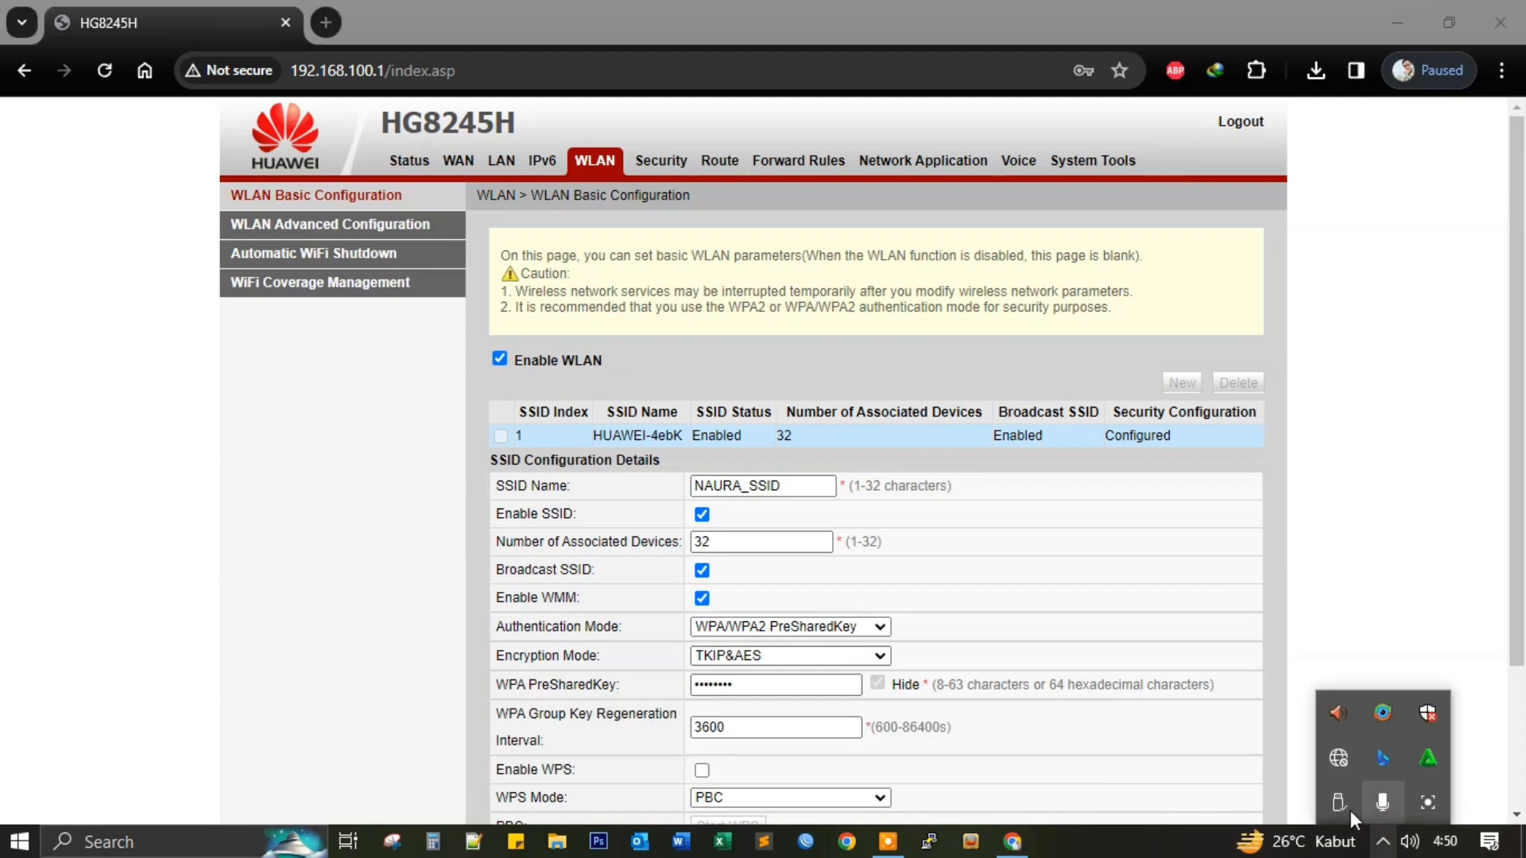
{"action": "left_click", "coordinate": [1340, 758]}
{"action": "left_click", "coordinate": [1240, 216]}
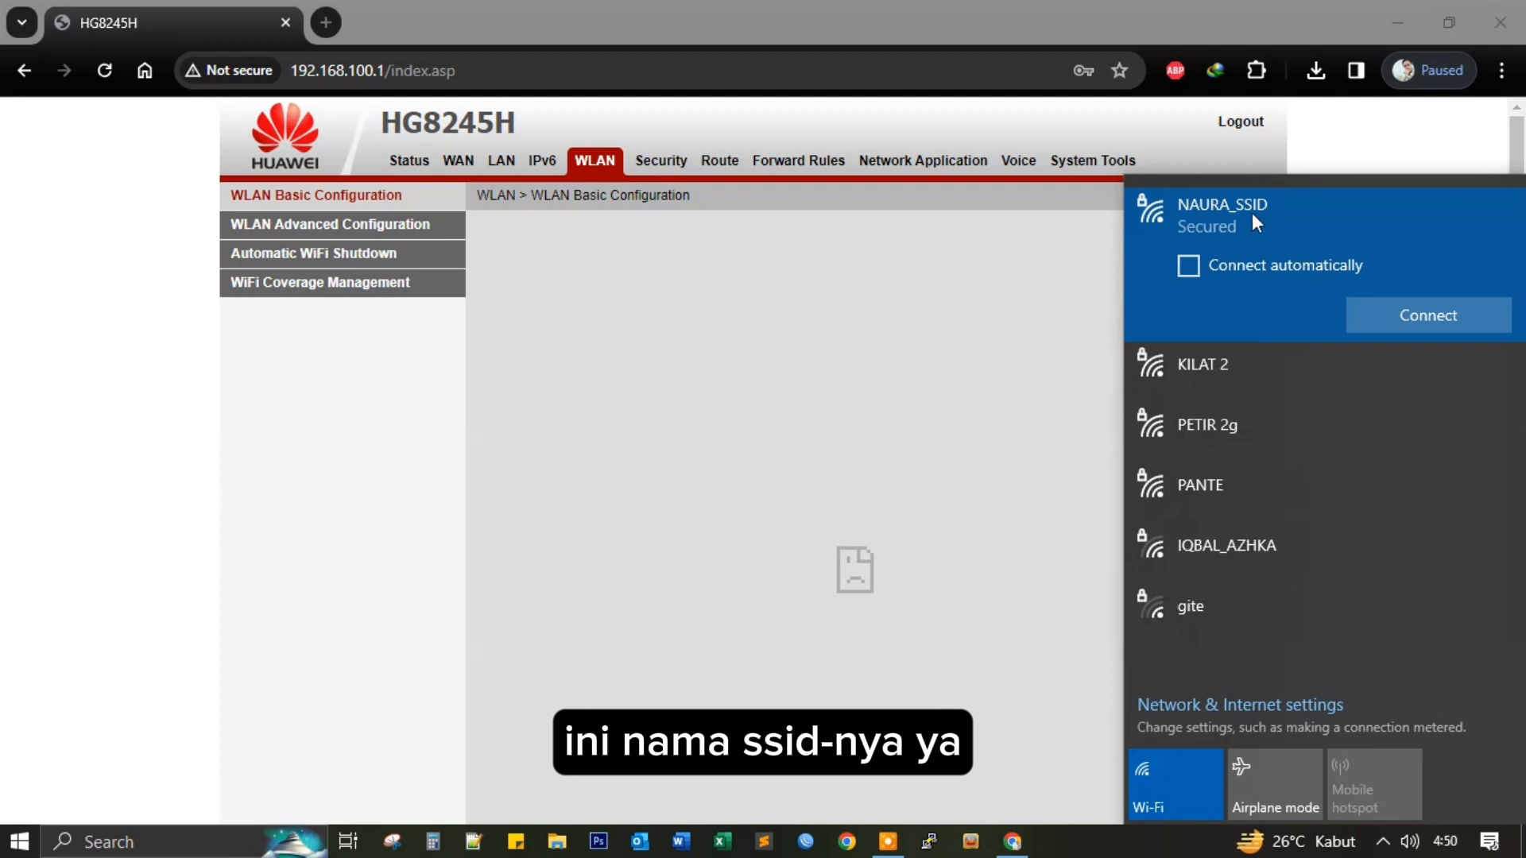
{"action": "left_click", "coordinate": [1406, 310]}
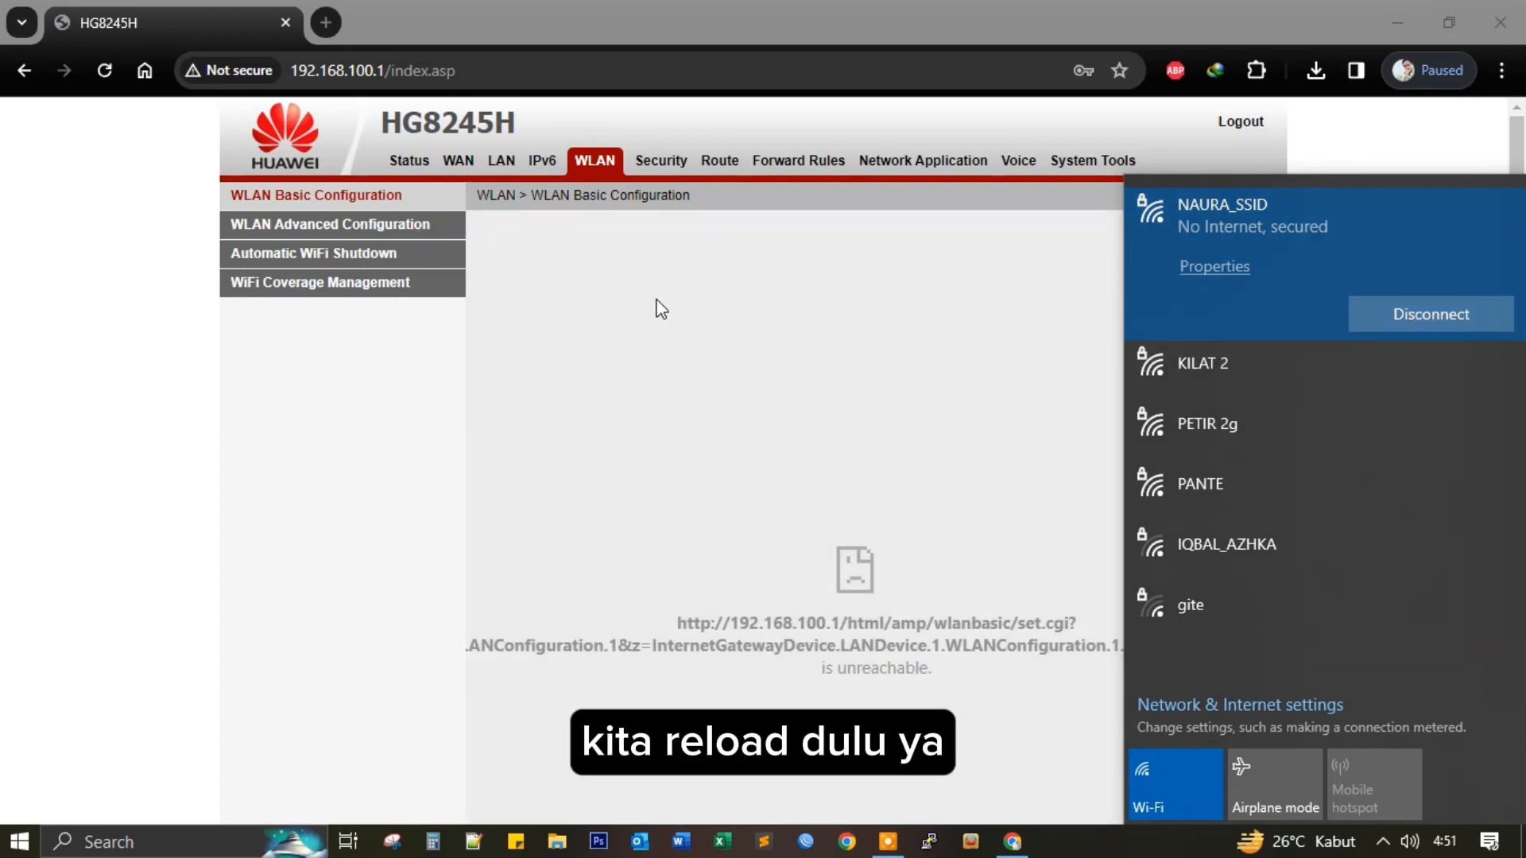
- Retry the router admin page and check the Wi-Fi status, which still shows no connection to the router
{"action": "left_click", "coordinate": [104, 71]}
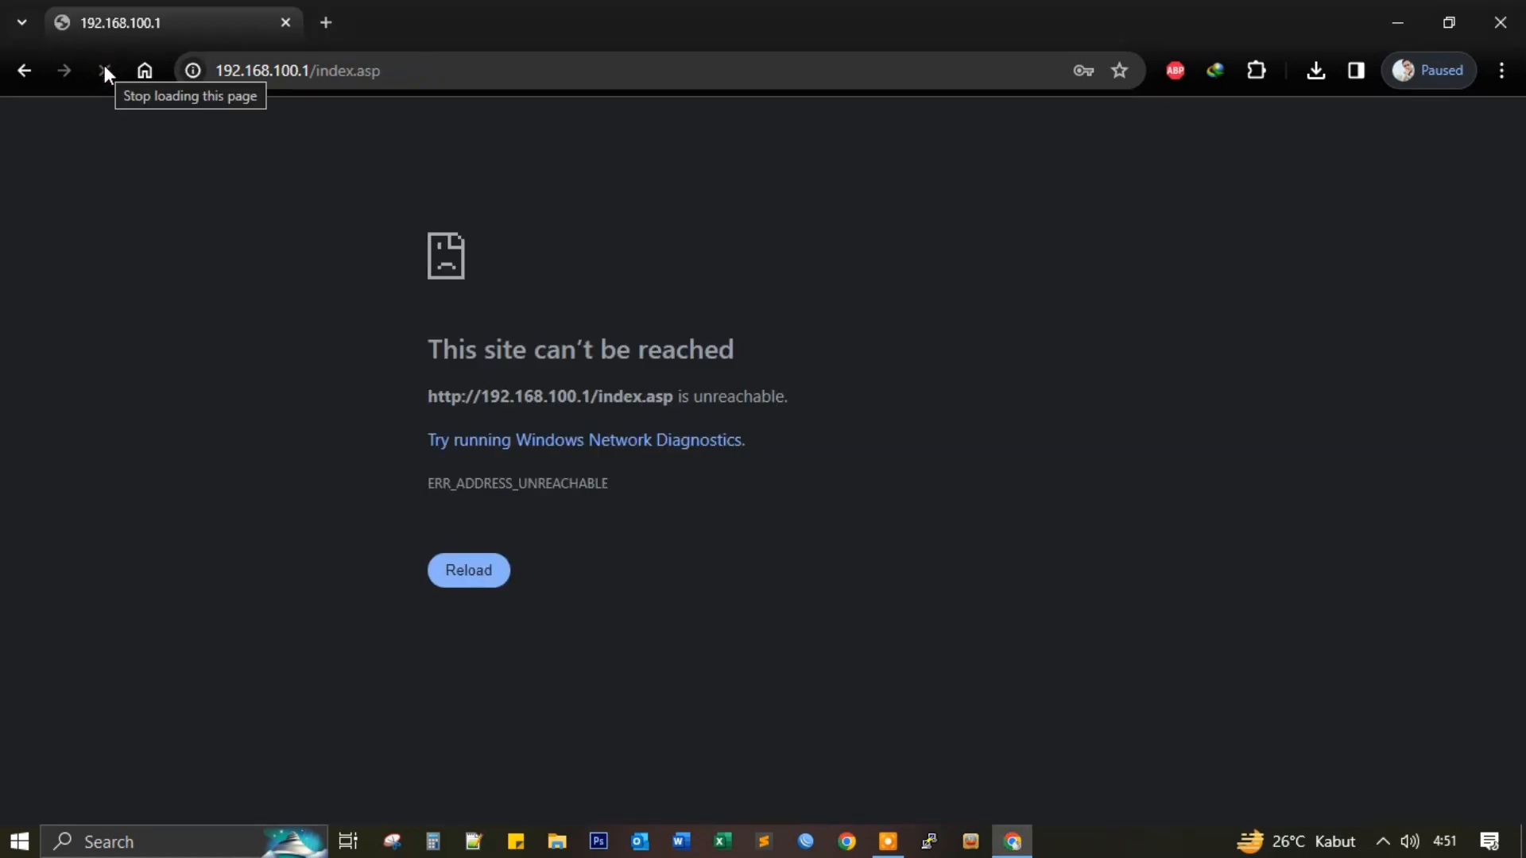
{"action": "left_click", "coordinate": [102, 72]}
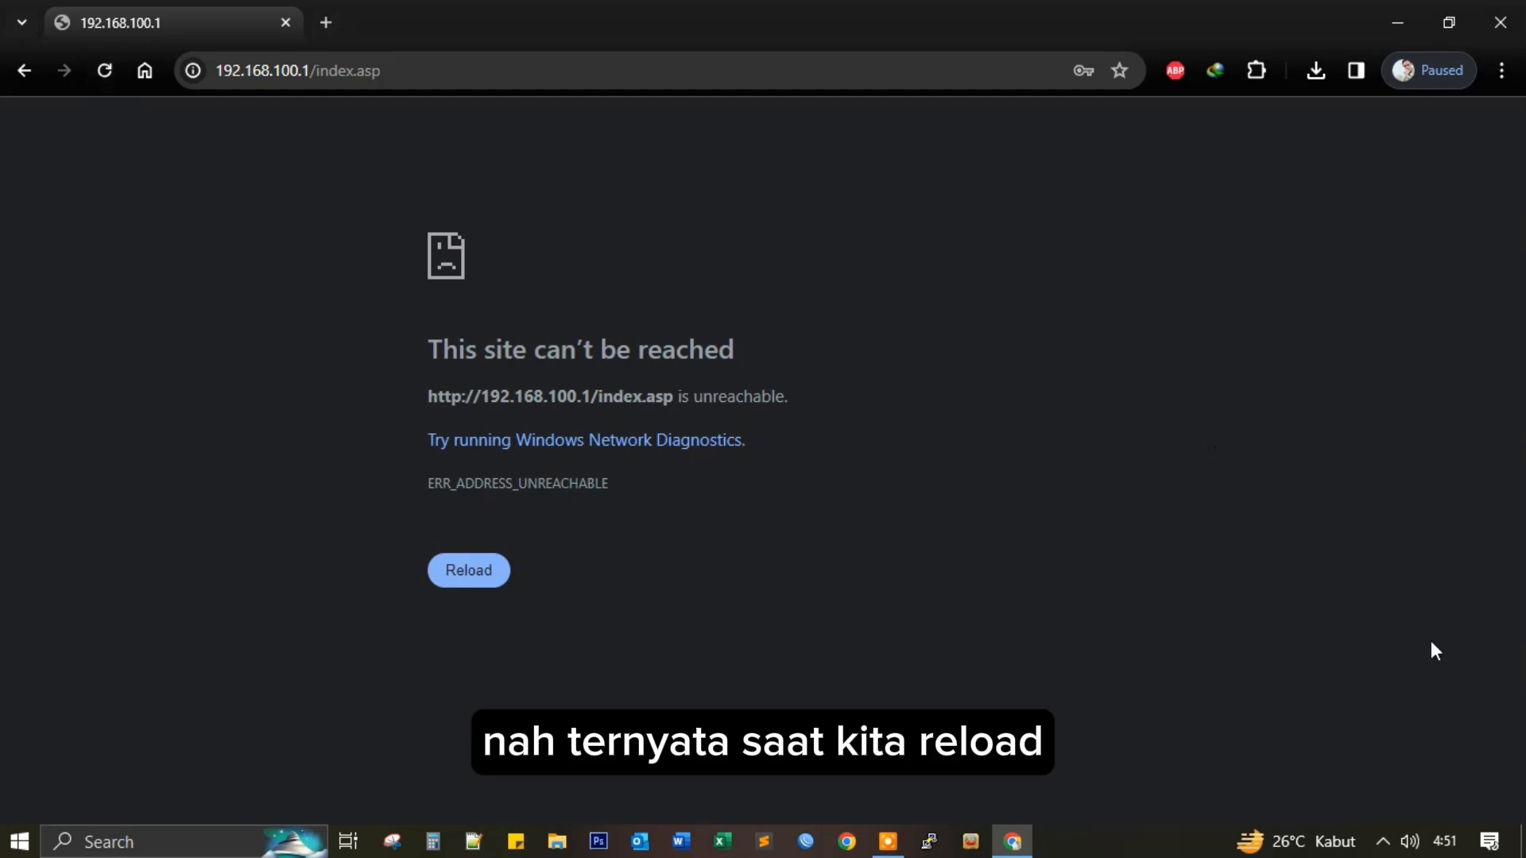
{"action": "left_click", "coordinate": [1382, 840]}
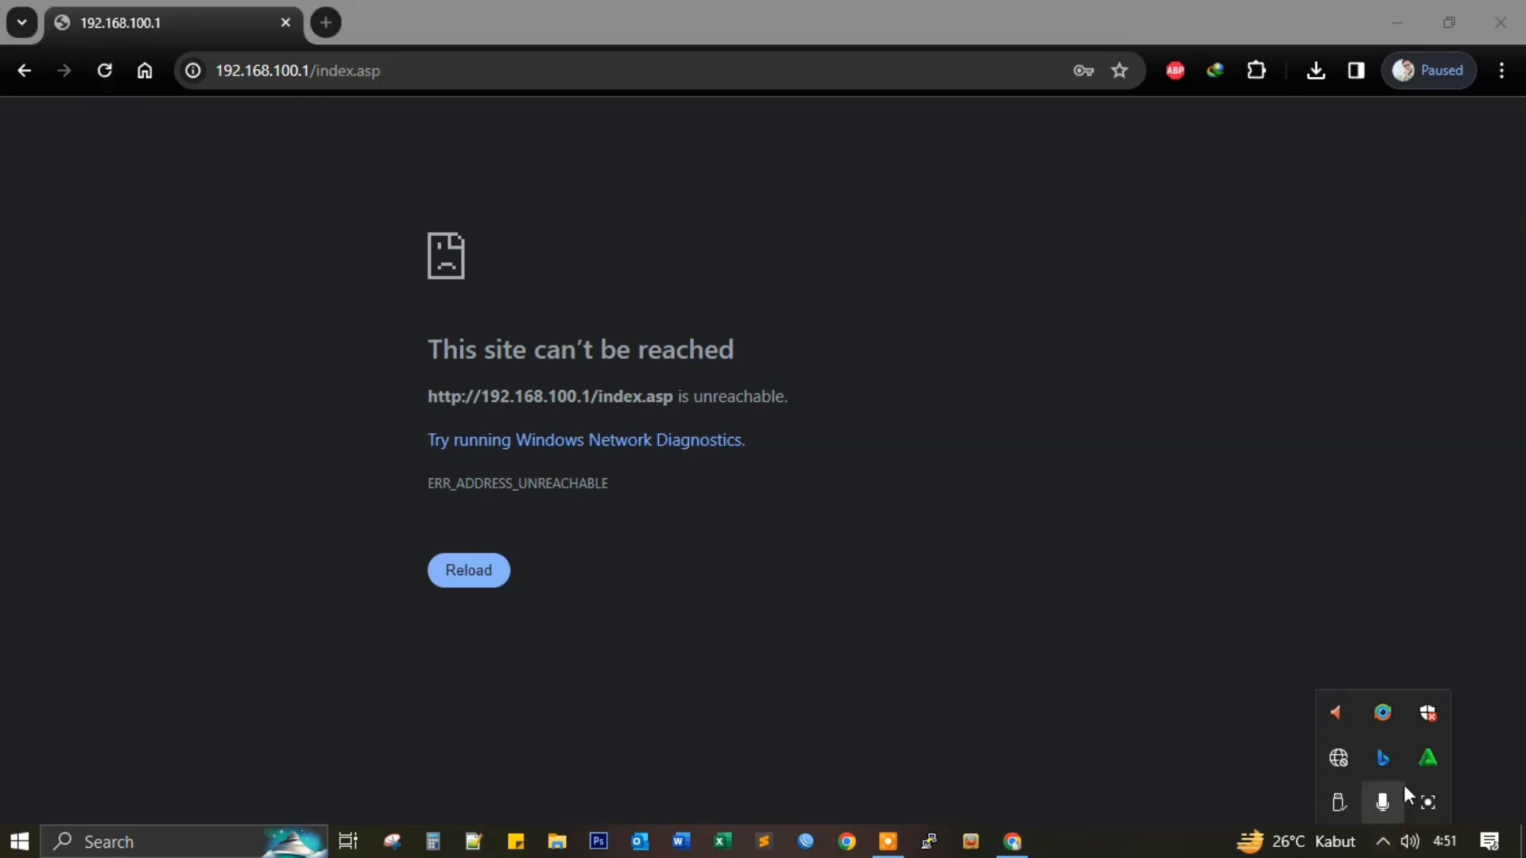
{"action": "left_click", "coordinate": [1346, 763]}
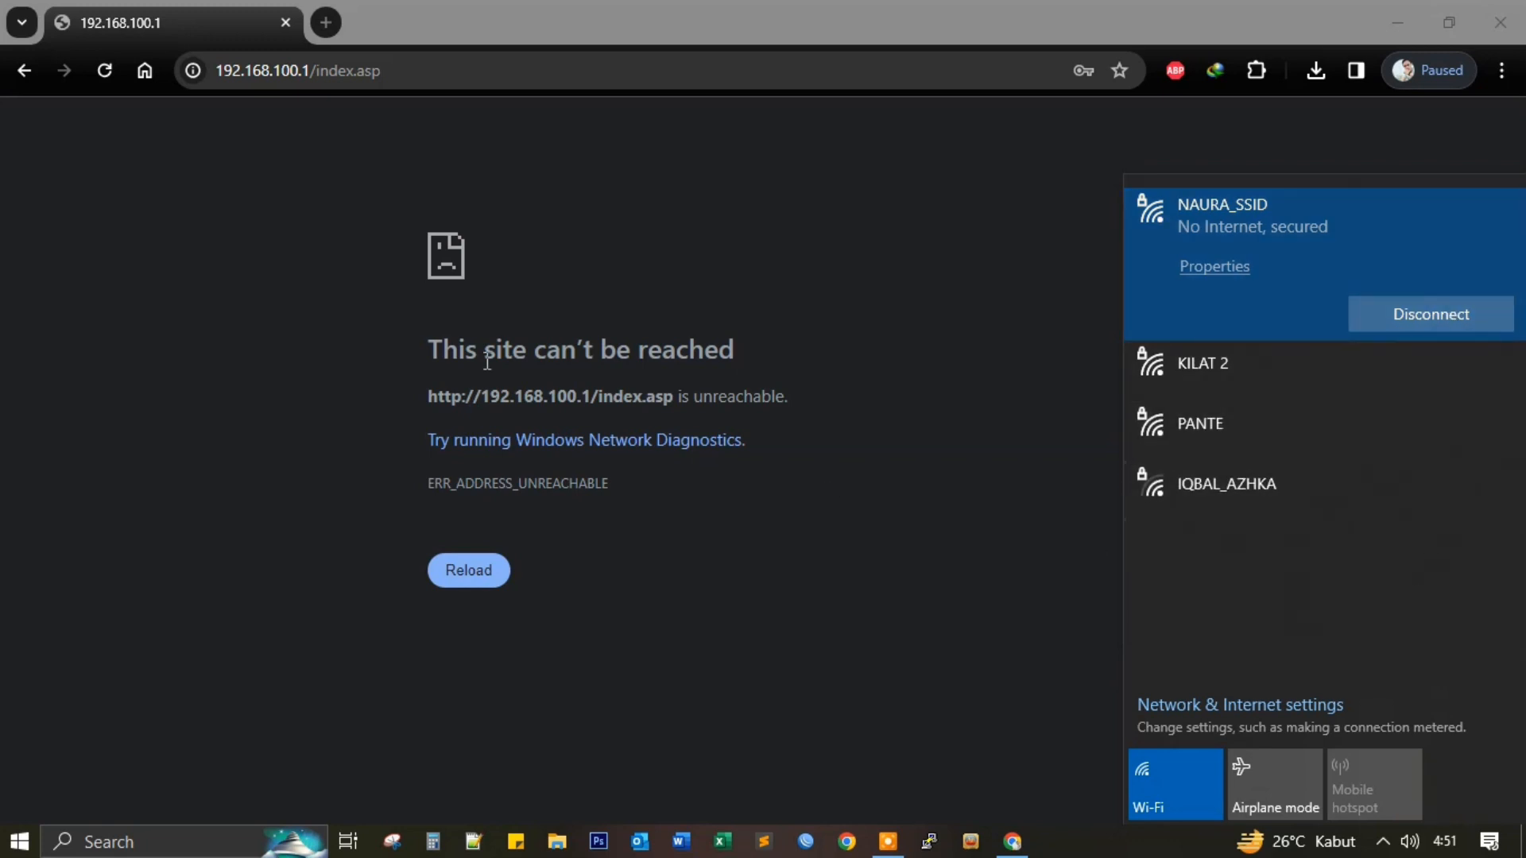
{"action": "left_click", "coordinate": [100, 67]}
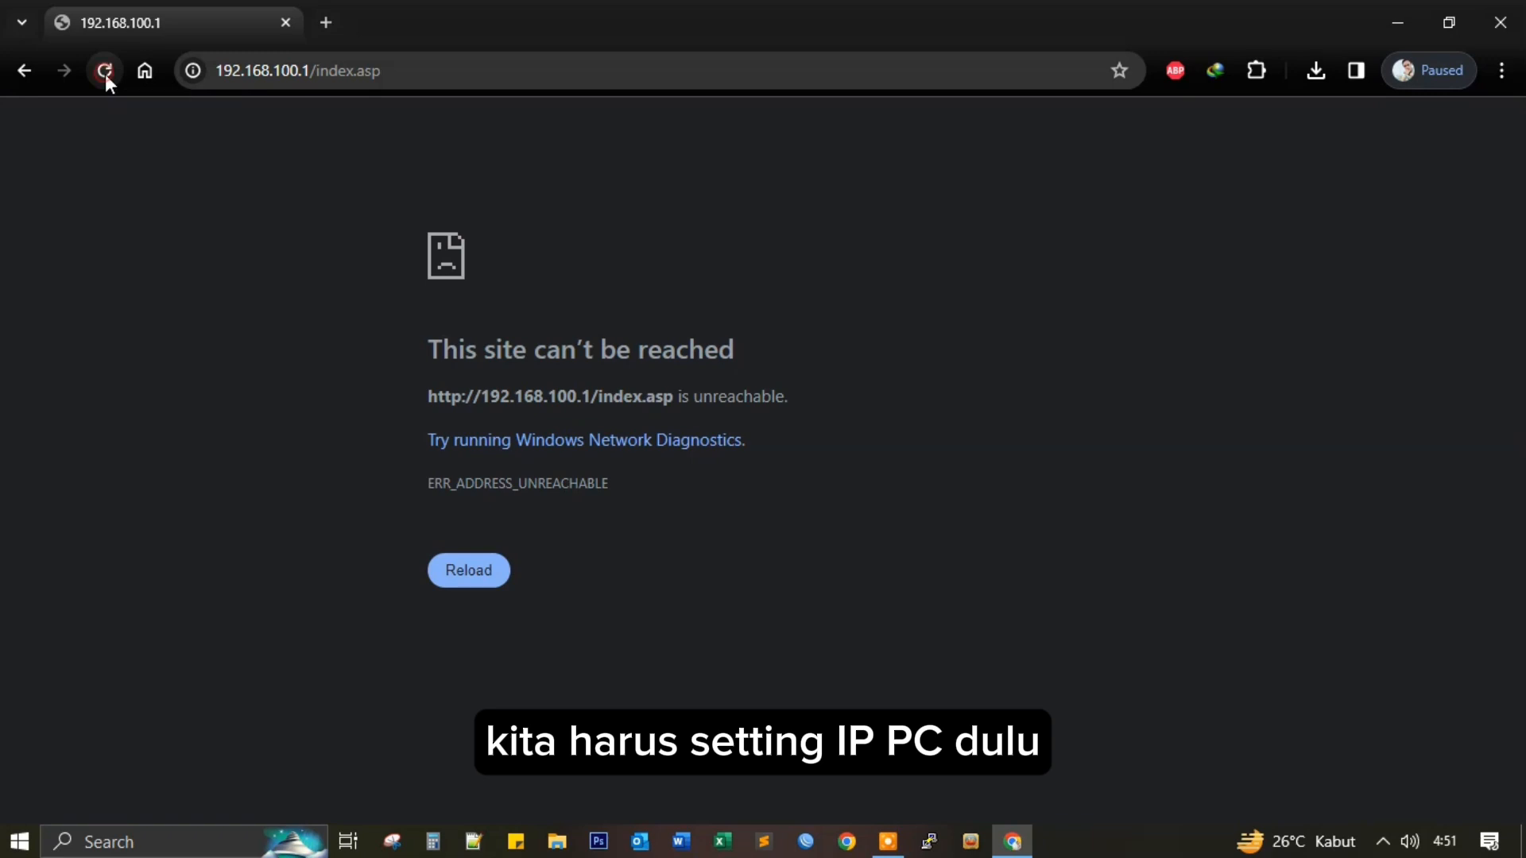
- Load 192.168.100.1 in a fresh tab and reload; it stays unreachable with ERR_ADDRESS_UNREACHABLE
{"action": "left_click", "coordinate": [320, 22]}
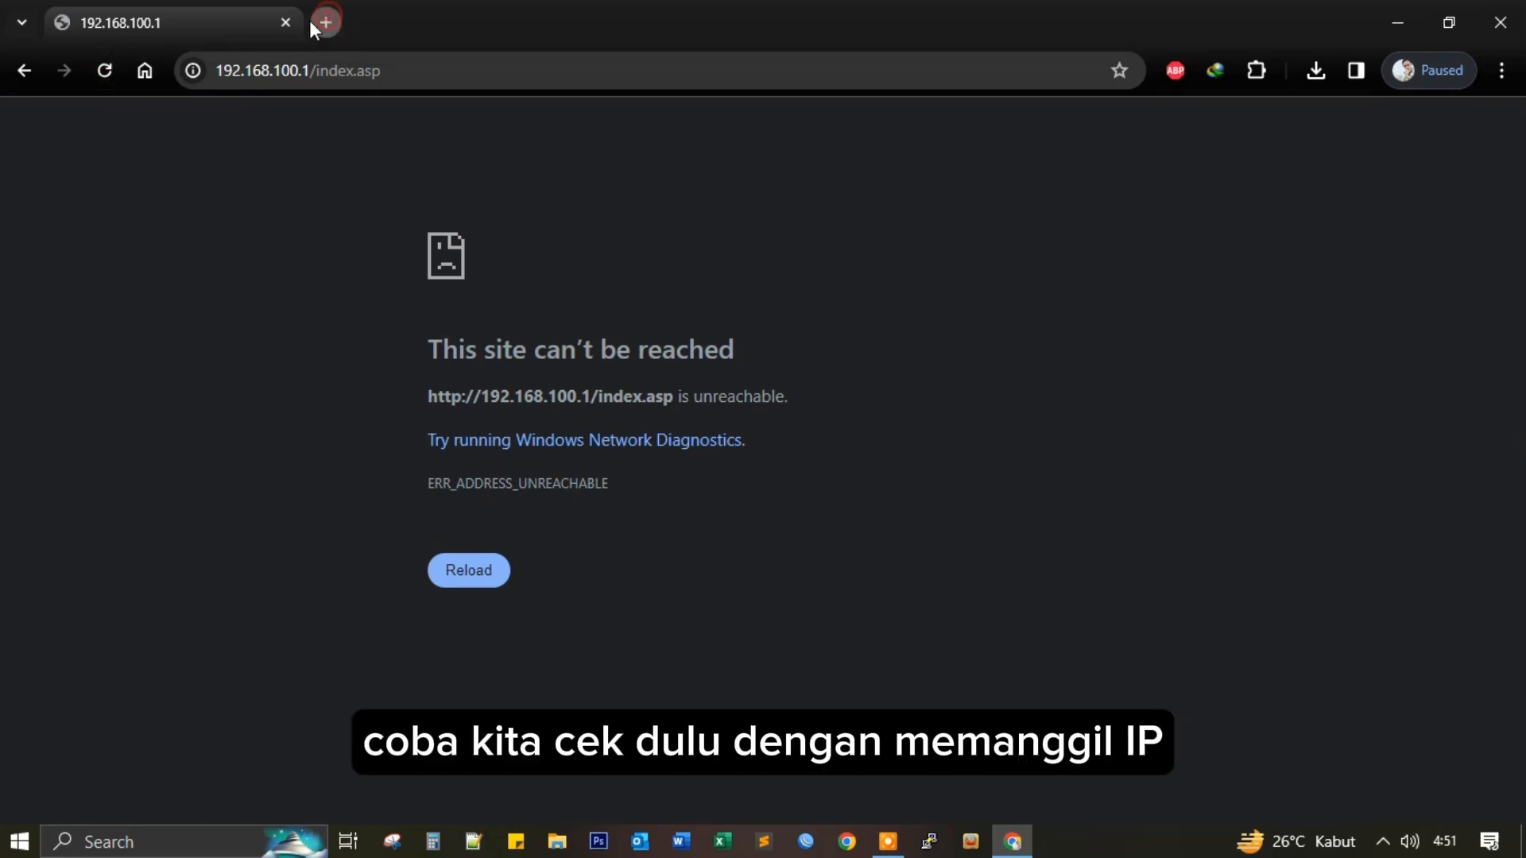
{"action": "left_click", "coordinate": [284, 22]}
{"action": "left_click", "coordinate": [305, 70]}
{"action": "type", "text": "192.1"}
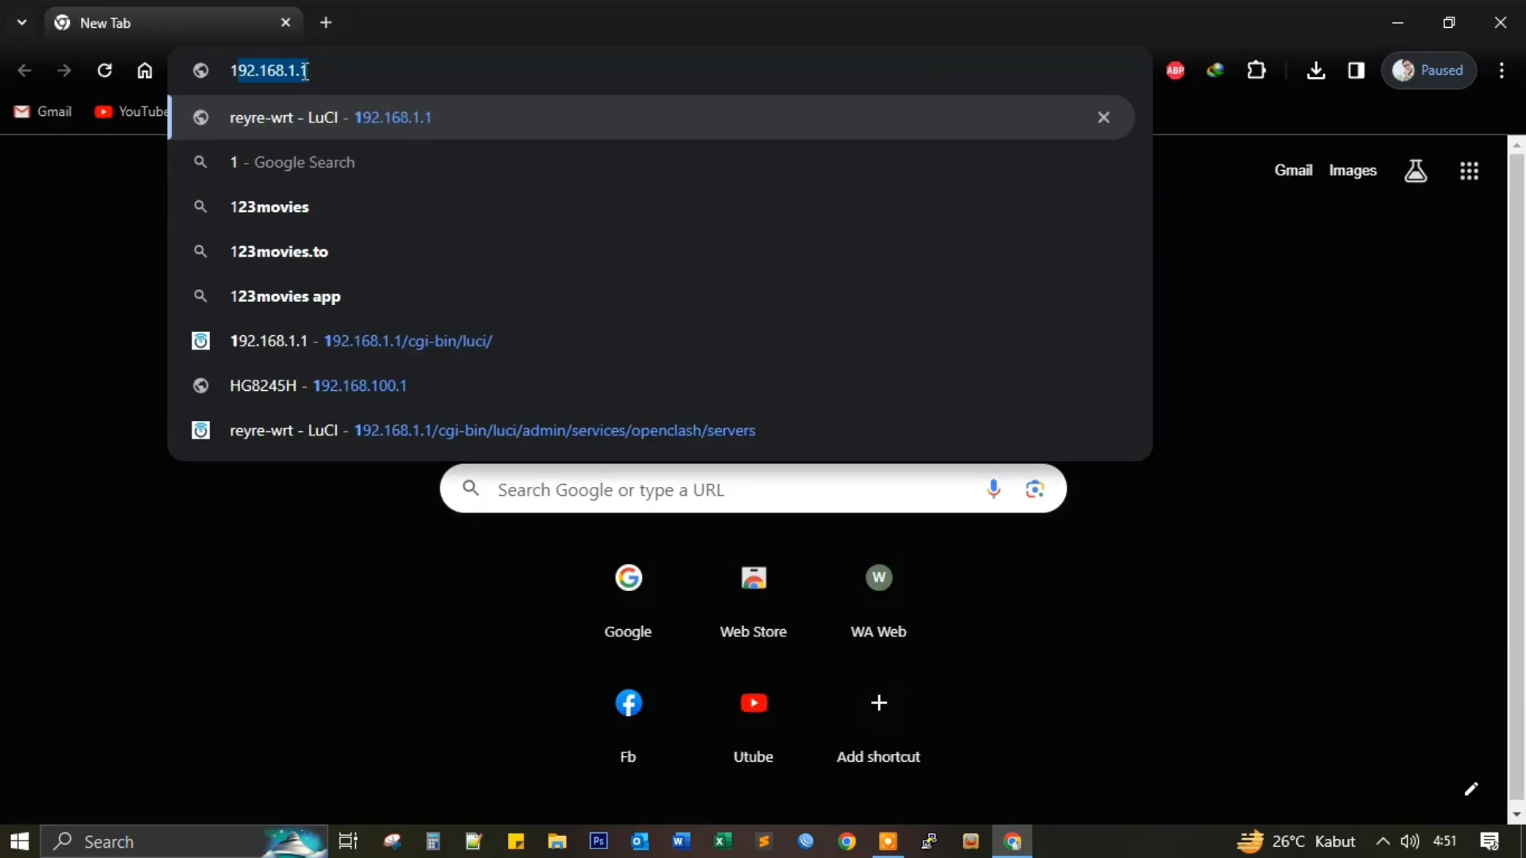
{"action": "type", "text": "68.1."}
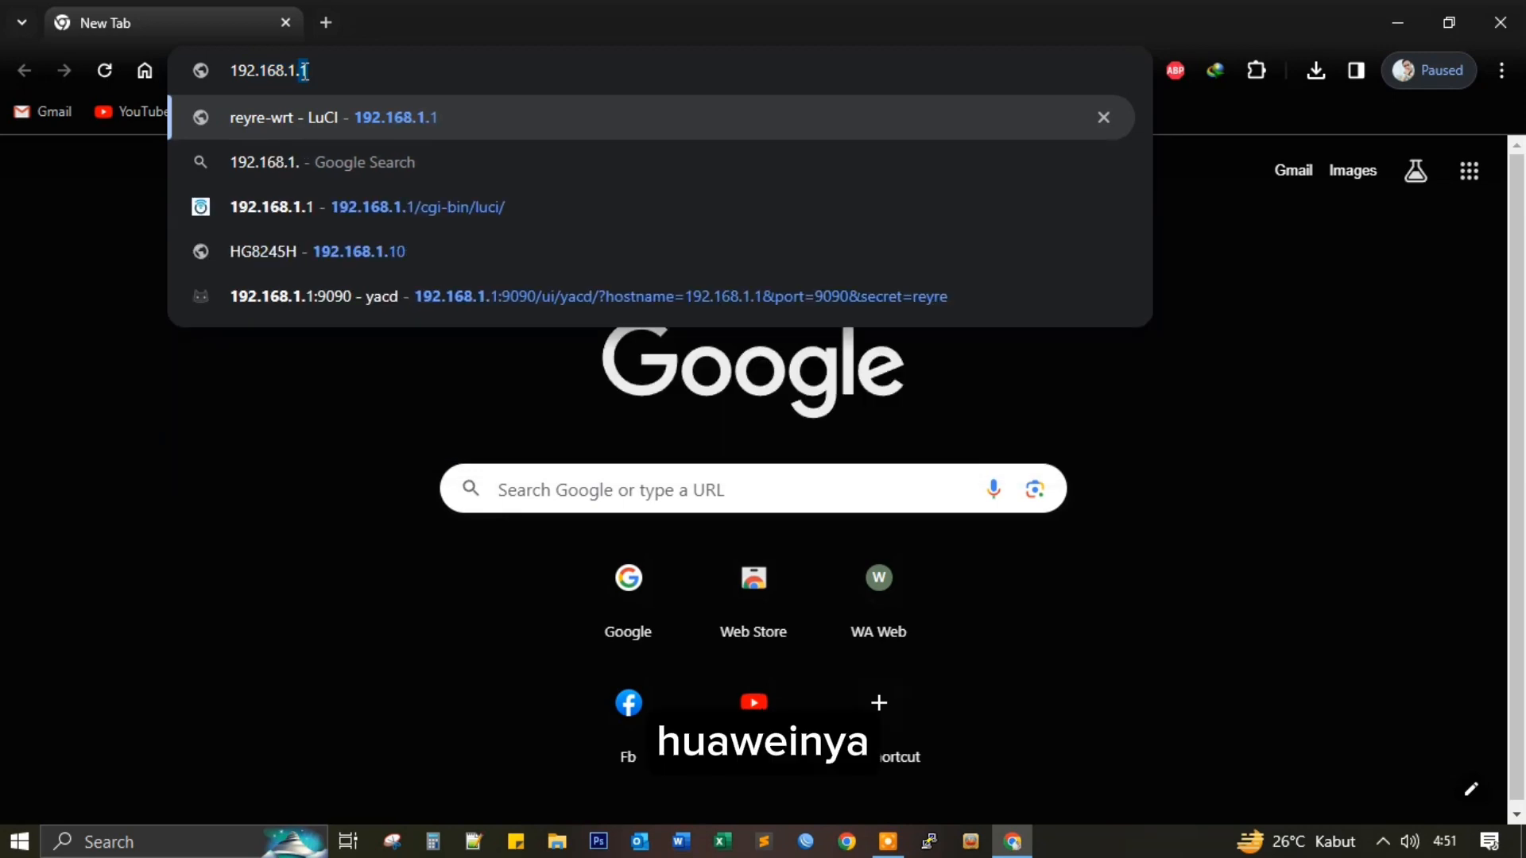
{"action": "key", "text": "BackSpace"}
{"action": "key", "text": "BackSpace"}
{"action": "type", "text": "00"}
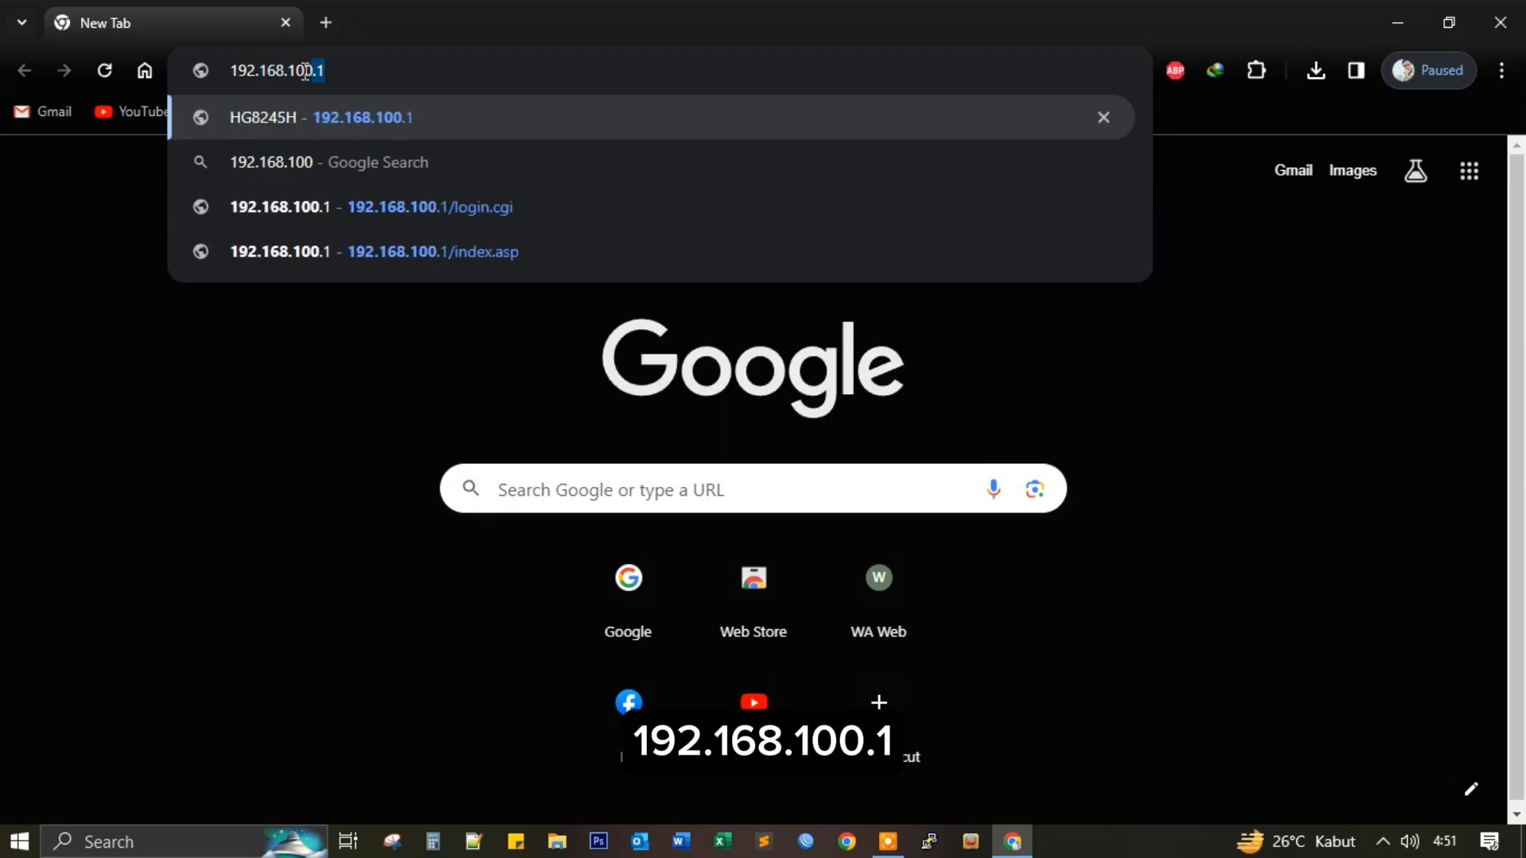
{"action": "type", "text": ".1"}
{"action": "key", "text": "Return"}
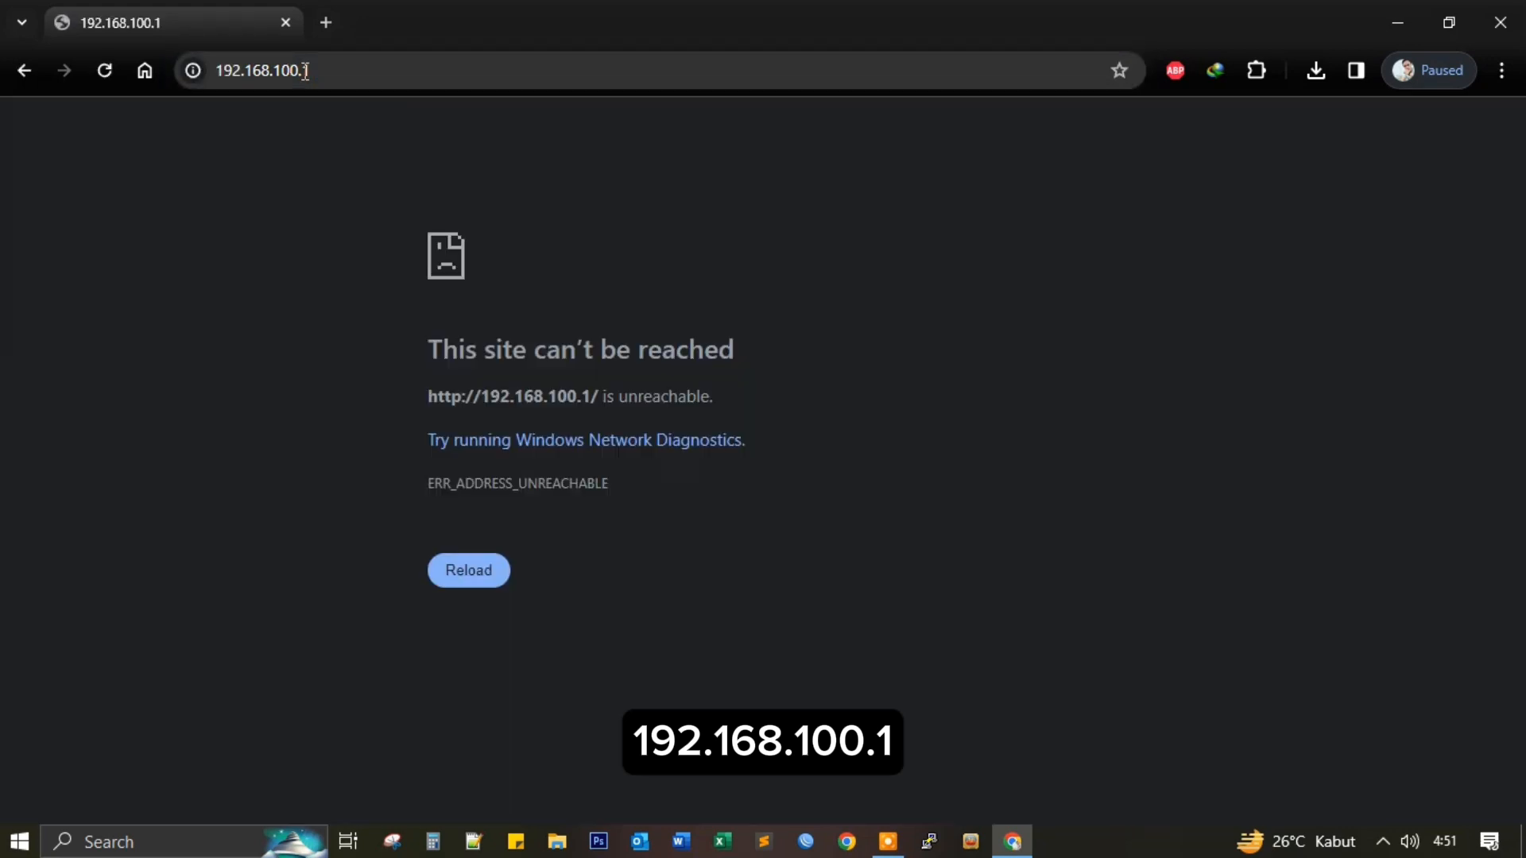
{"action": "left_click", "coordinate": [96, 72]}
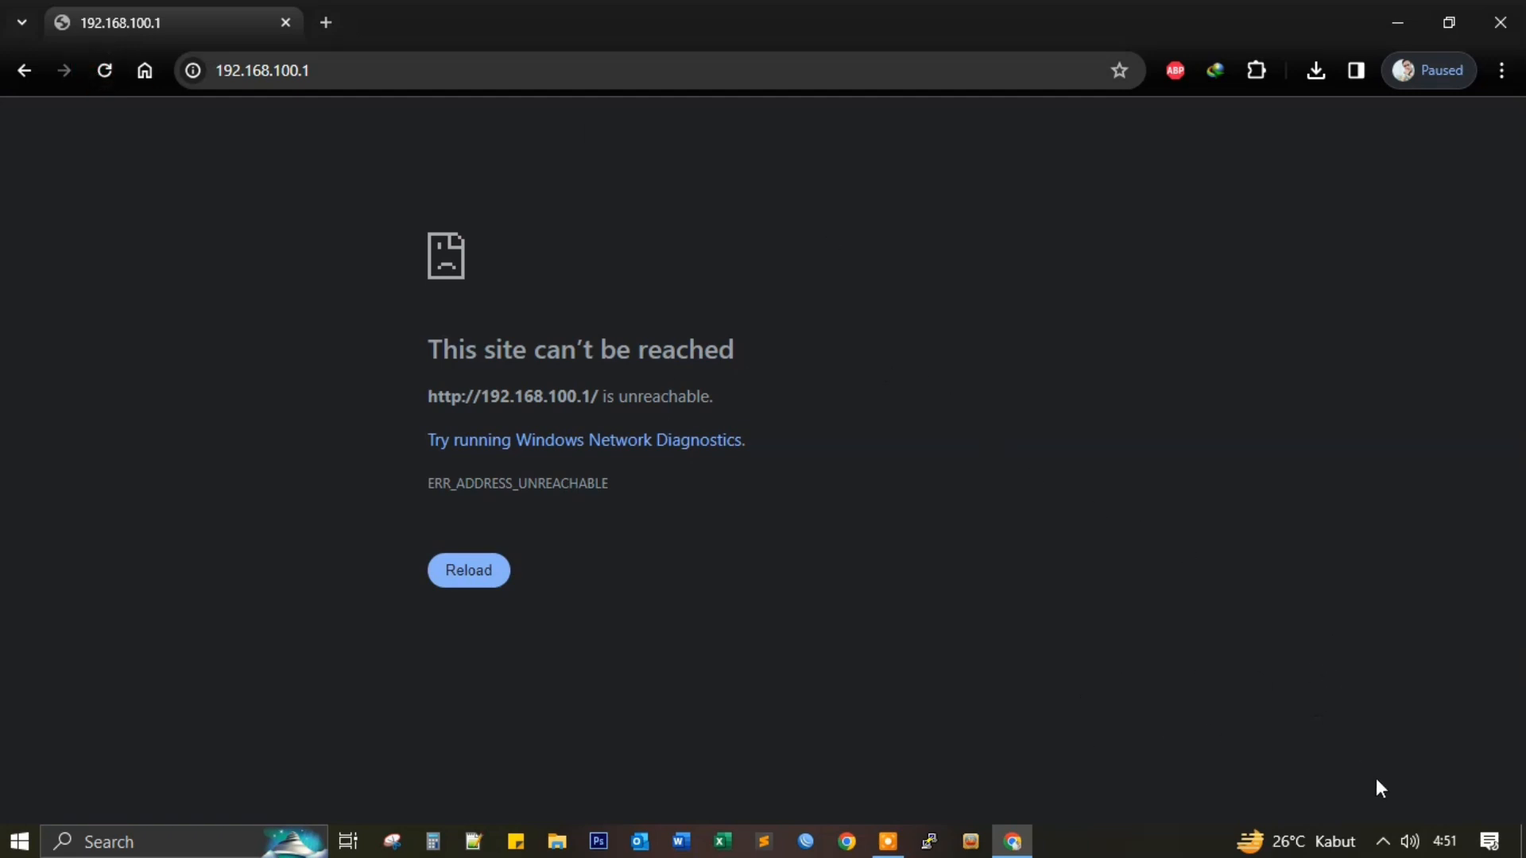
{"action": "left_click", "coordinate": [1384, 845]}
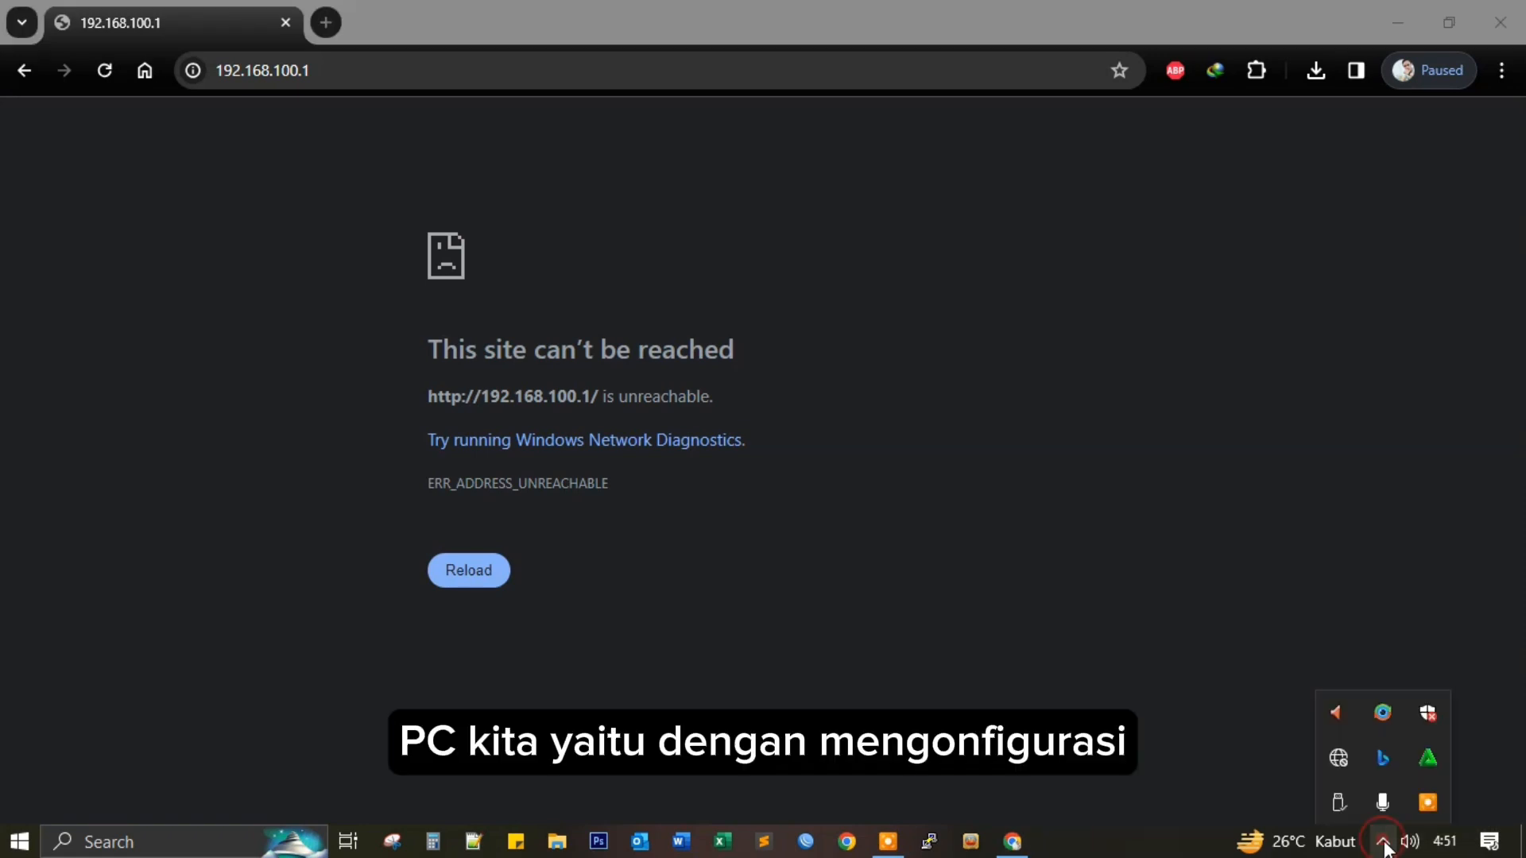
- Open Network Connections from Network & Internet Wi-Fi settings' Change adapter options, and maximize it
{"action": "right_click", "coordinate": [1337, 761]}
{"action": "left_click", "coordinate": [1303, 720]}
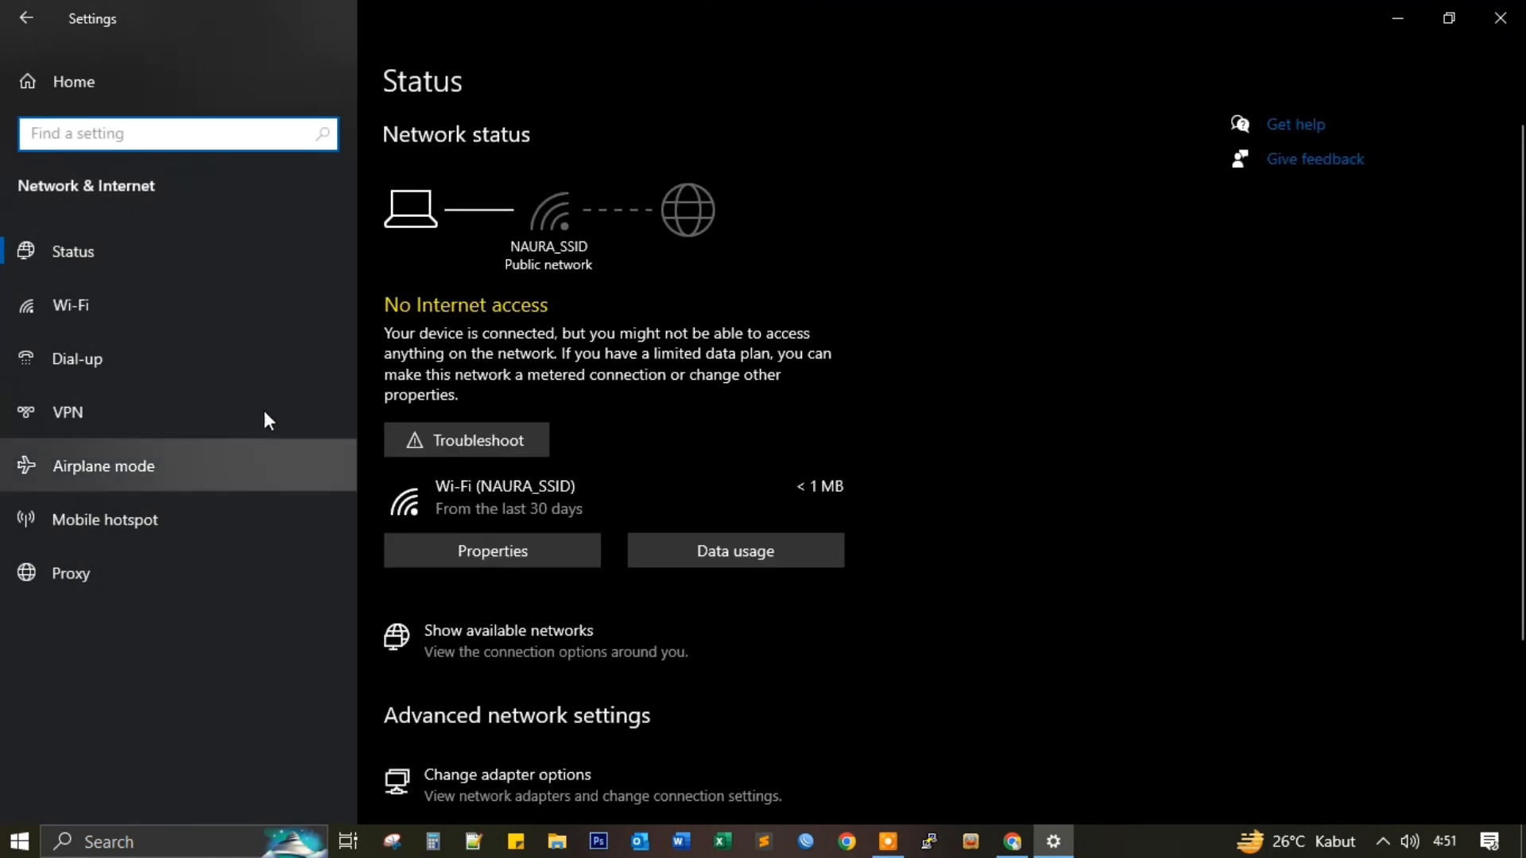
{"action": "left_click", "coordinate": [74, 314]}
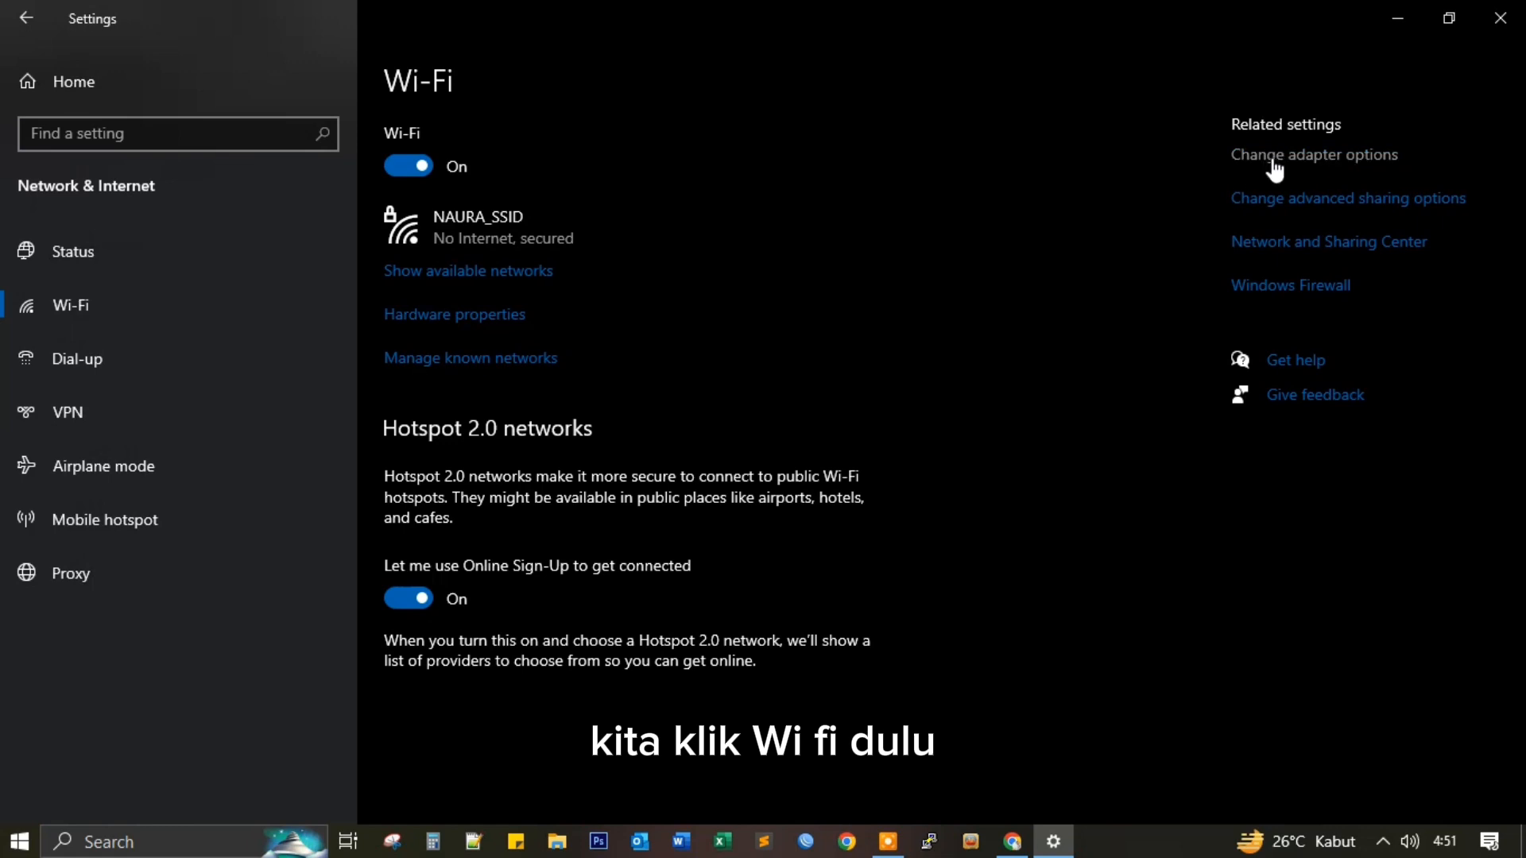
{"action": "left_click", "coordinate": [1273, 159]}
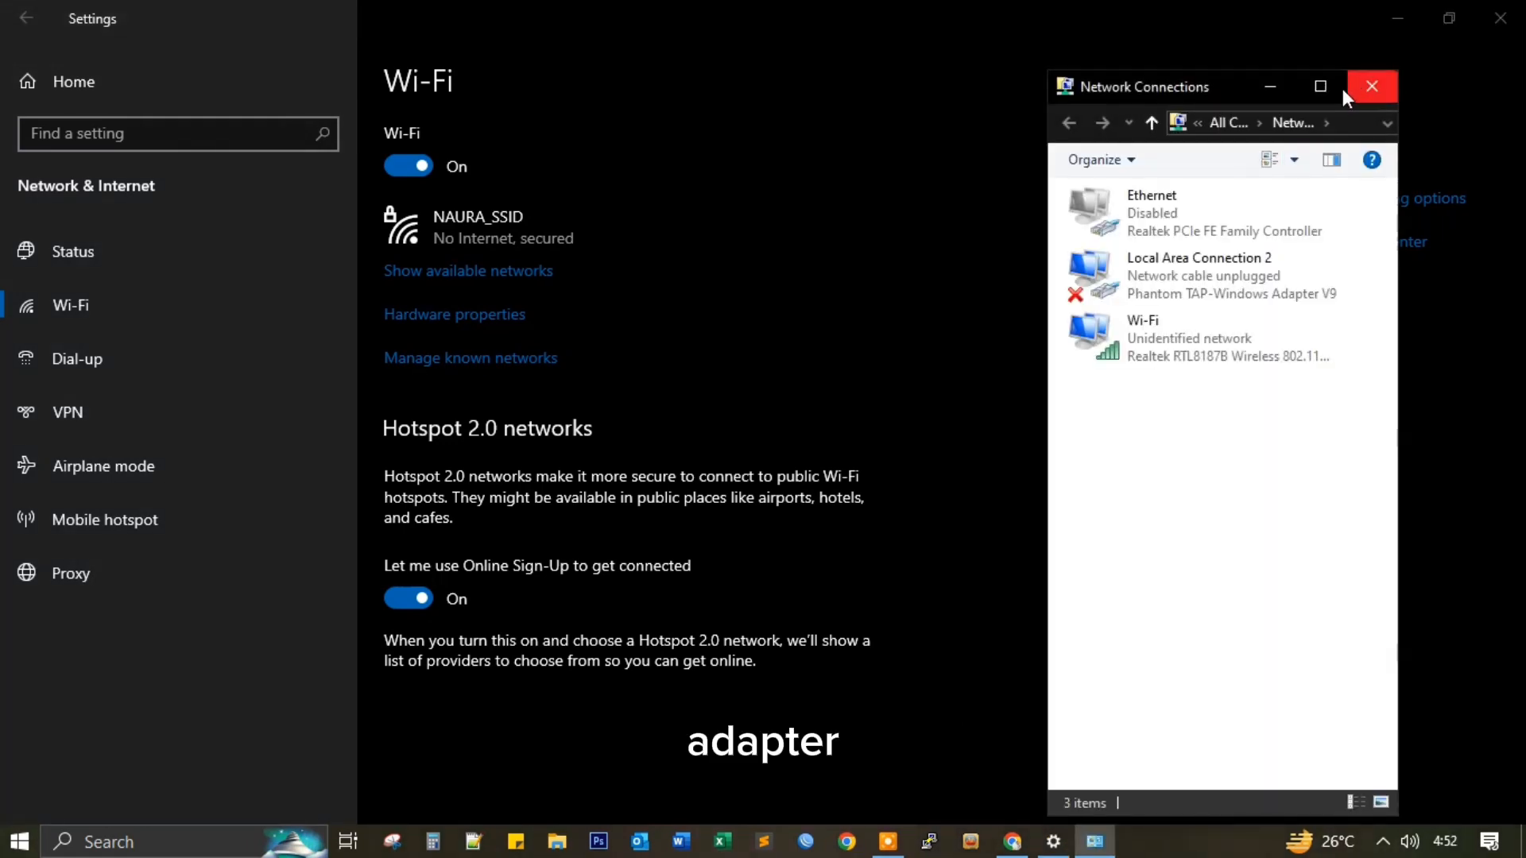
{"action": "left_click", "coordinate": [1321, 85]}
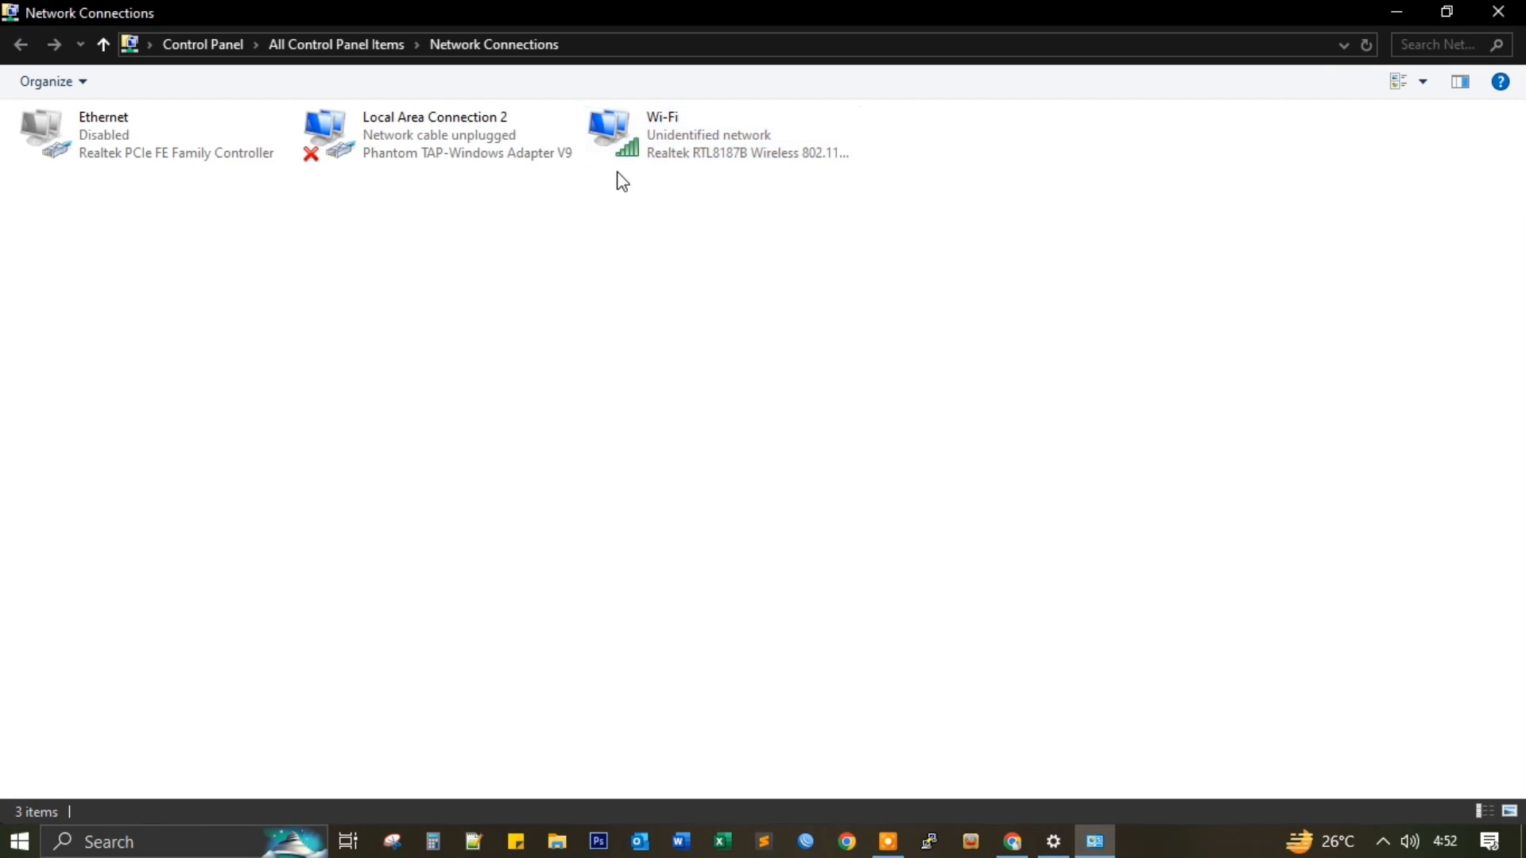
- Give the Wi-Fi adapter static IPv4 192.168.100.2, mask 255.255.255.0, gateway 192.168.100.1
{"action": "left_click", "coordinate": [697, 142]}
{"action": "right_click", "coordinate": [697, 142]}
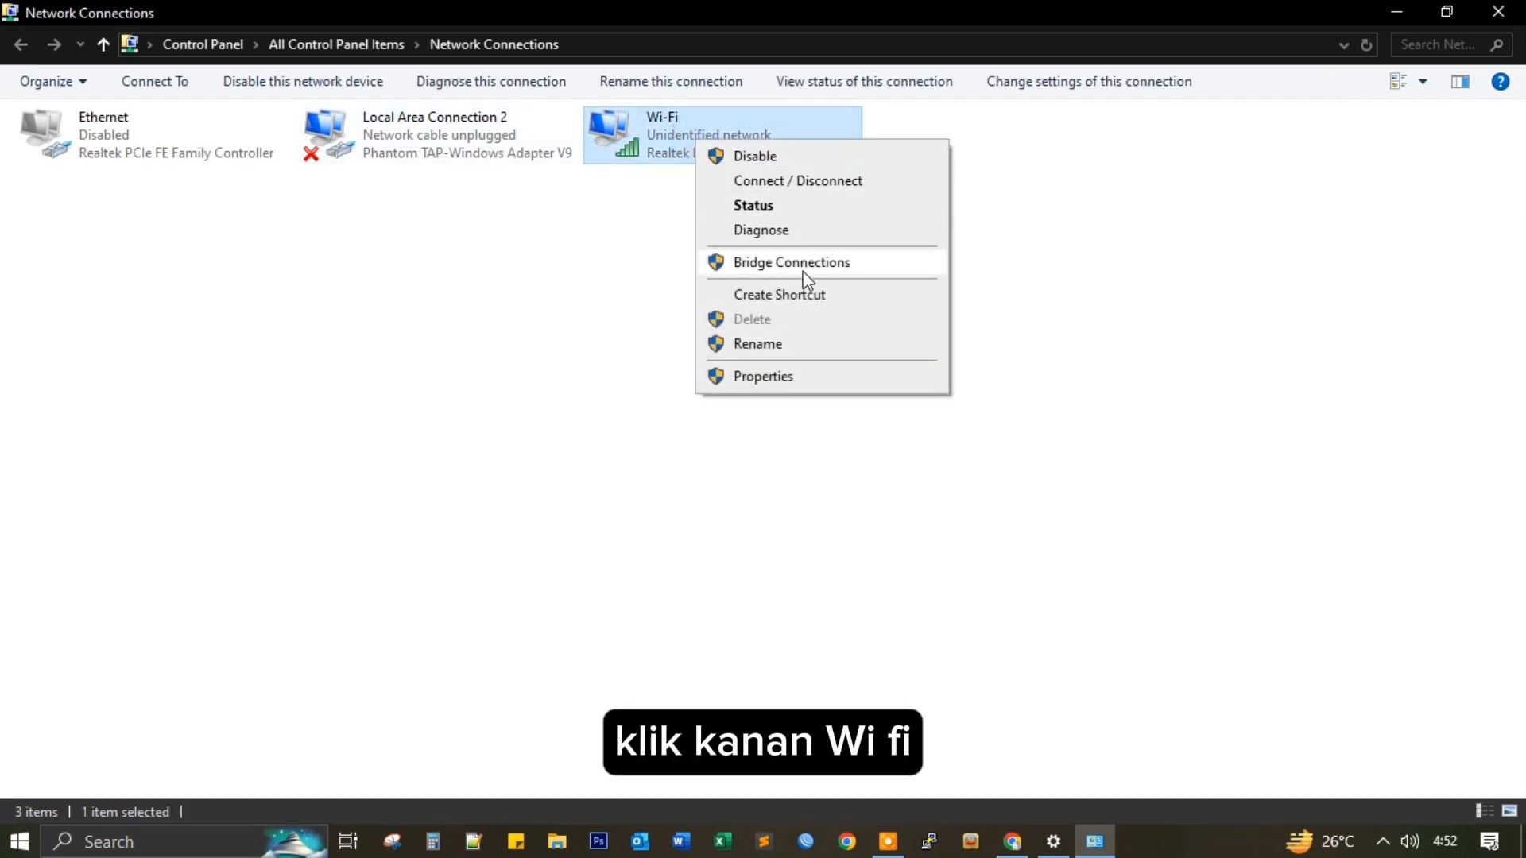
{"action": "left_click", "coordinate": [768, 376]}
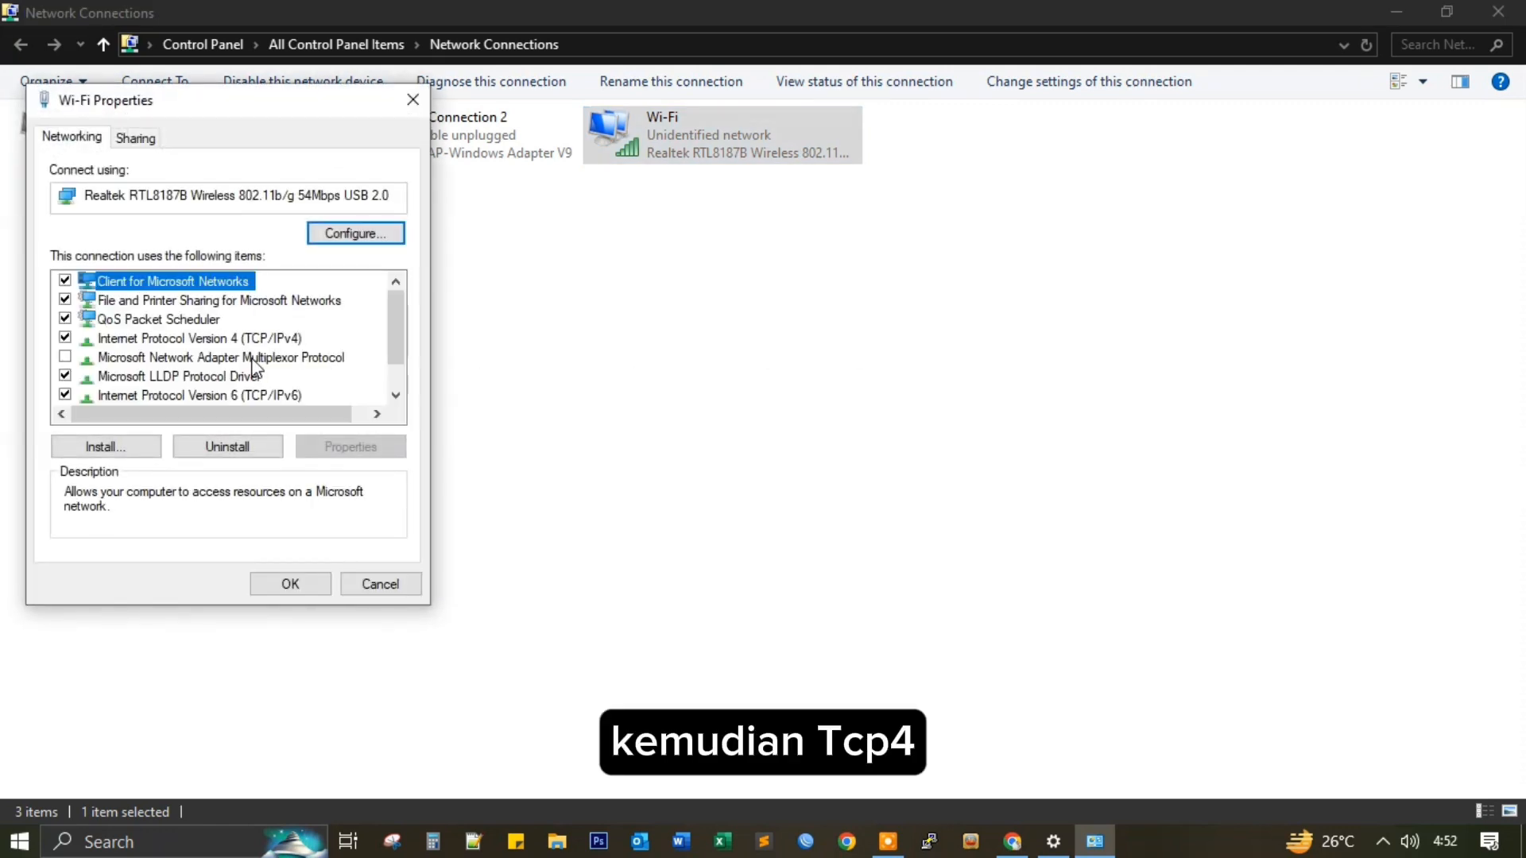
{"action": "left_click", "coordinate": [199, 337]}
{"action": "left_click", "coordinate": [346, 446]}
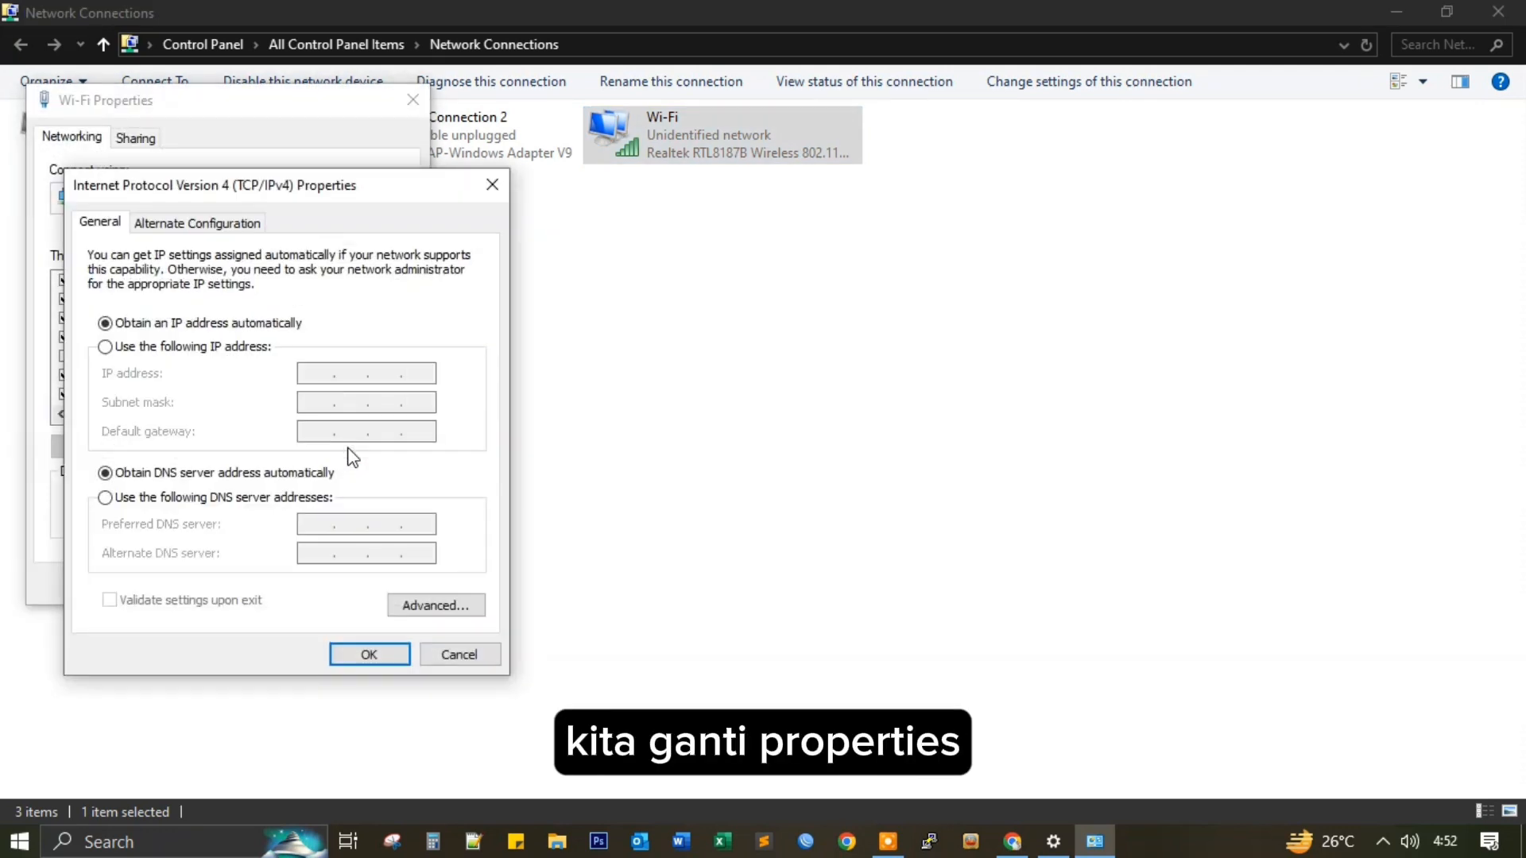
{"action": "left_click", "coordinate": [184, 351]}
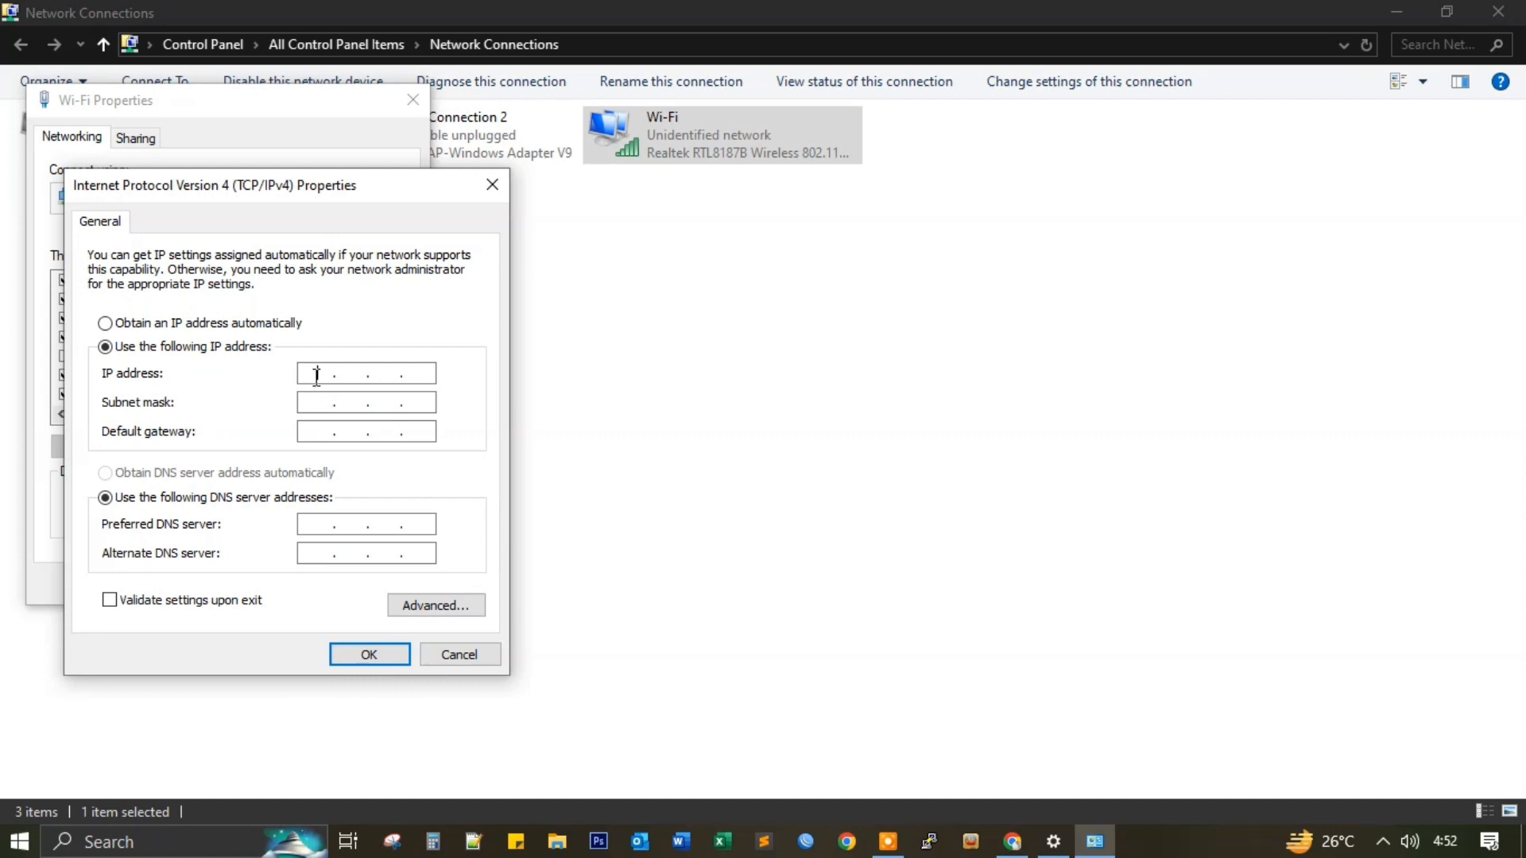
{"action": "type", "text": "192 . 168 . "}
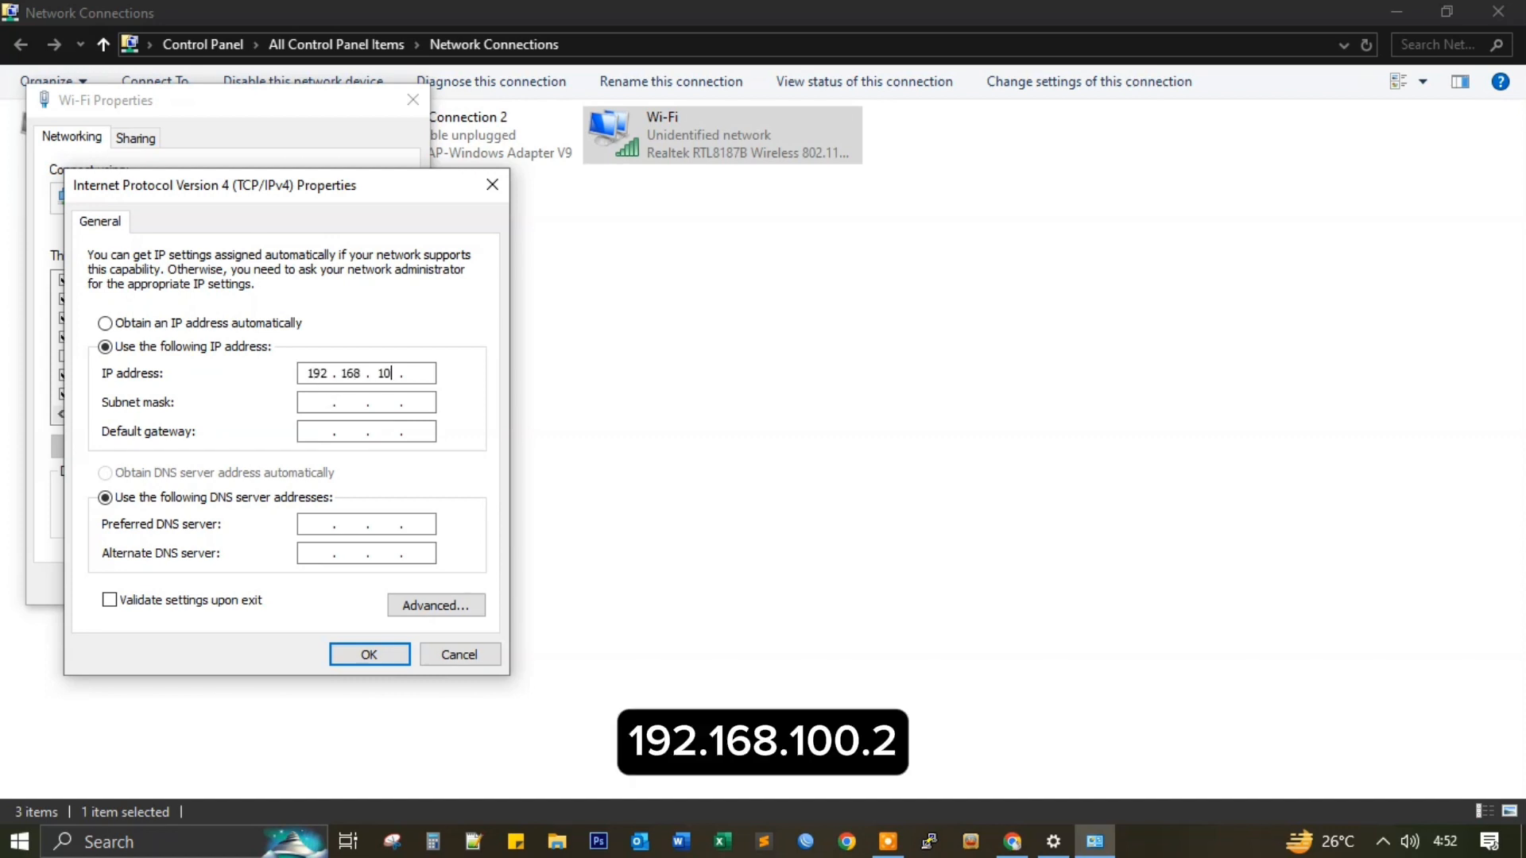
{"action": "type", "text": "100 . 2"}
{"action": "left_click", "coordinate": [333, 407]}
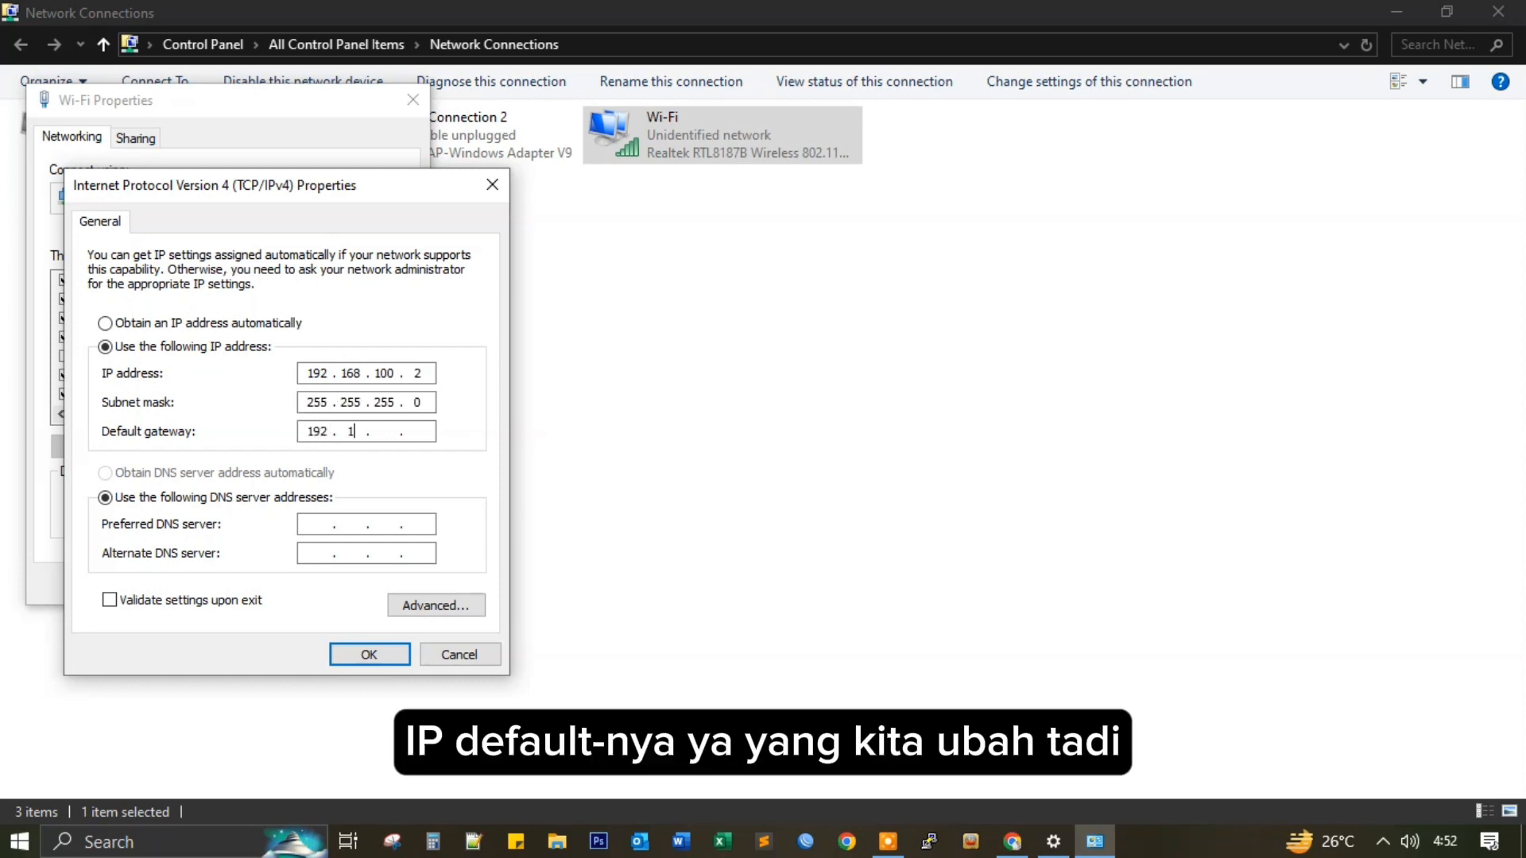
{"action": "type", "text": "192 . 168 . 100 . 1"}
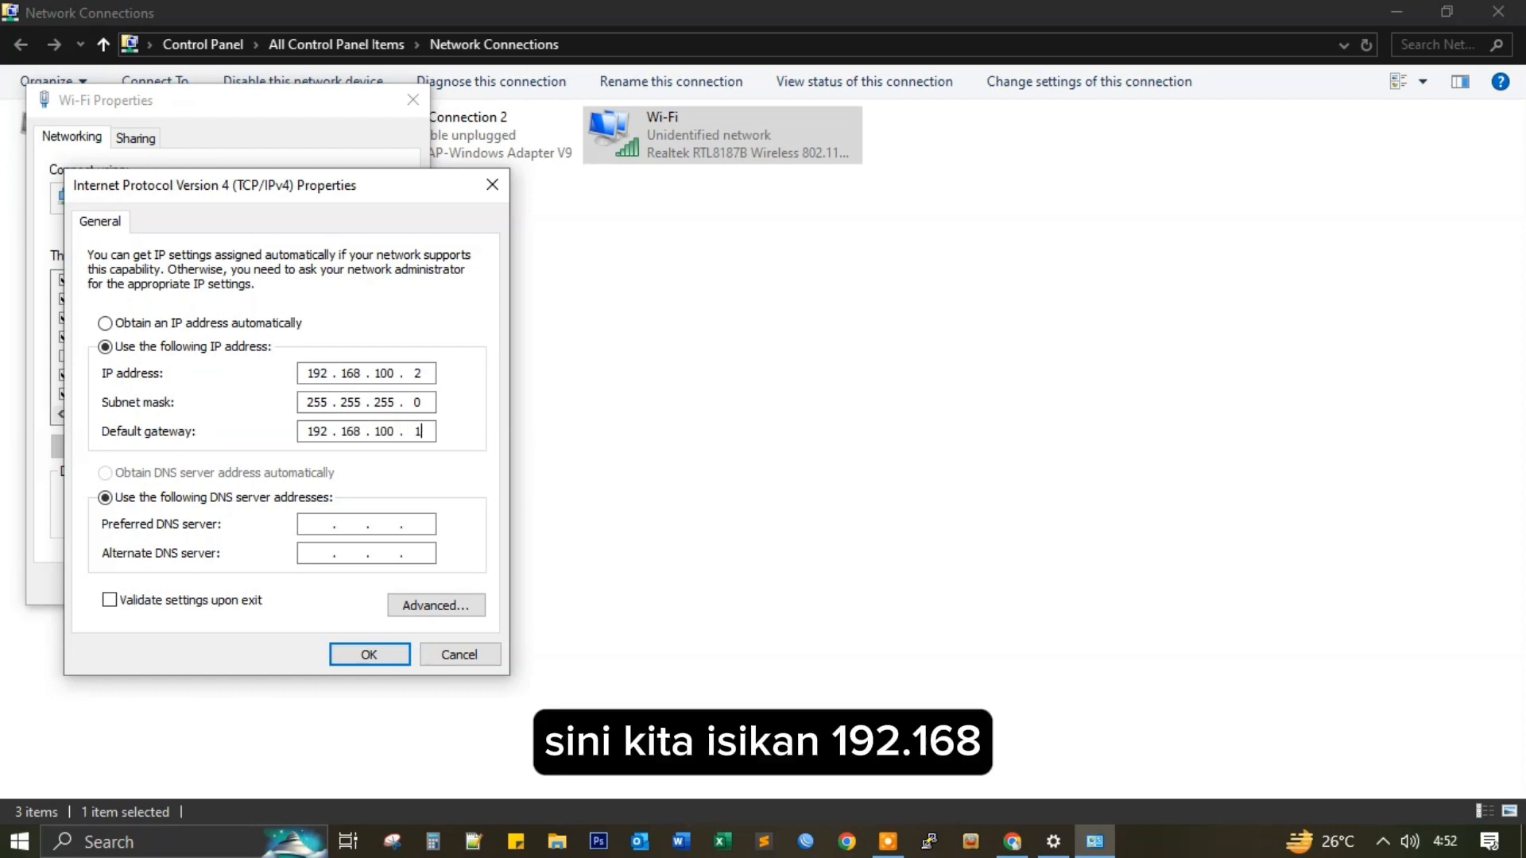
{"action": "left_click", "coordinate": [368, 655]}
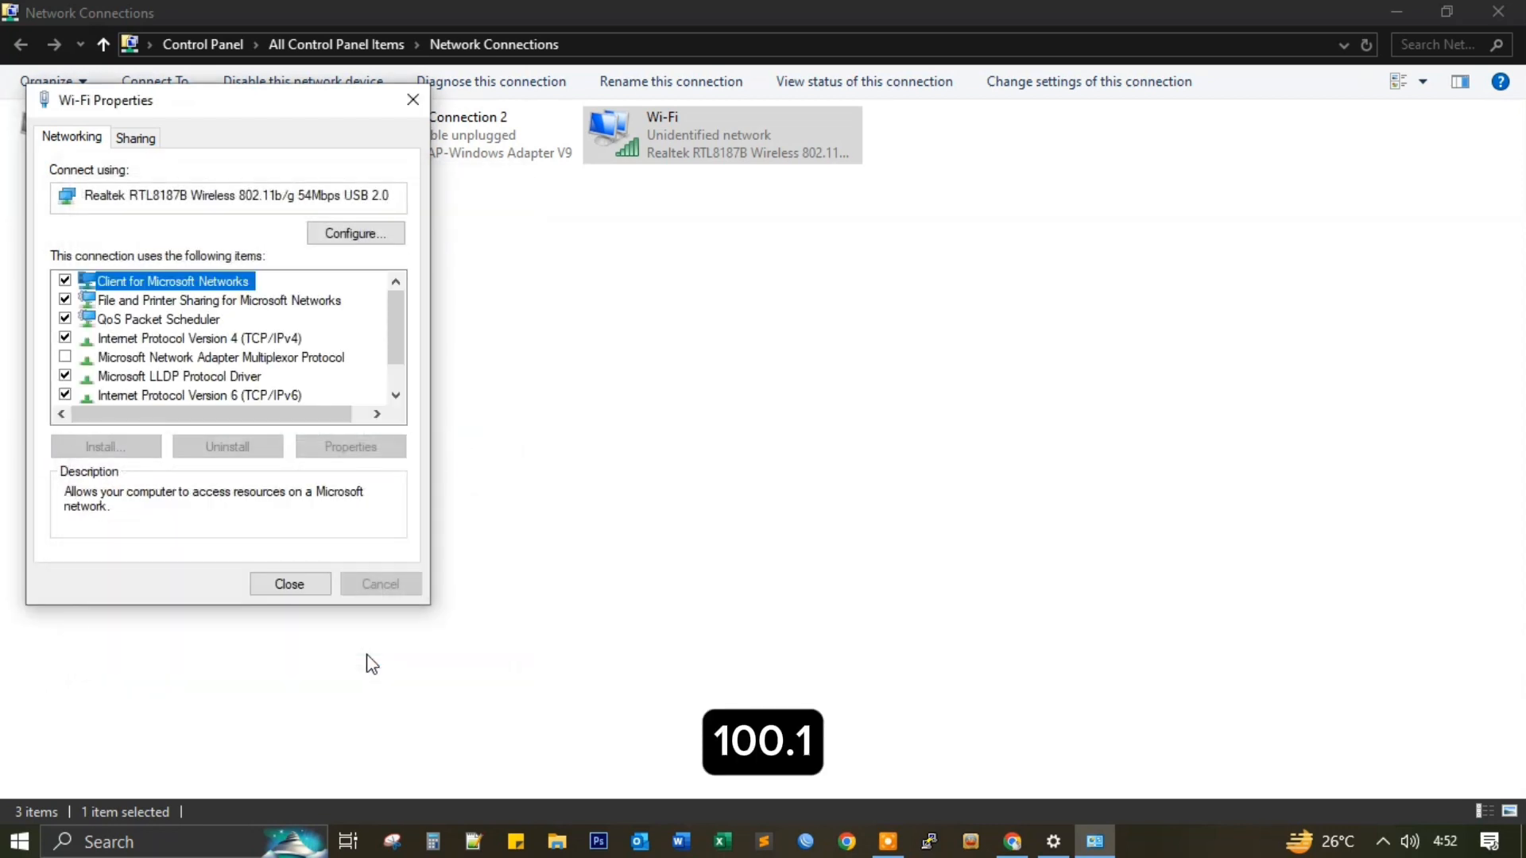
{"action": "left_click", "coordinate": [295, 584]}
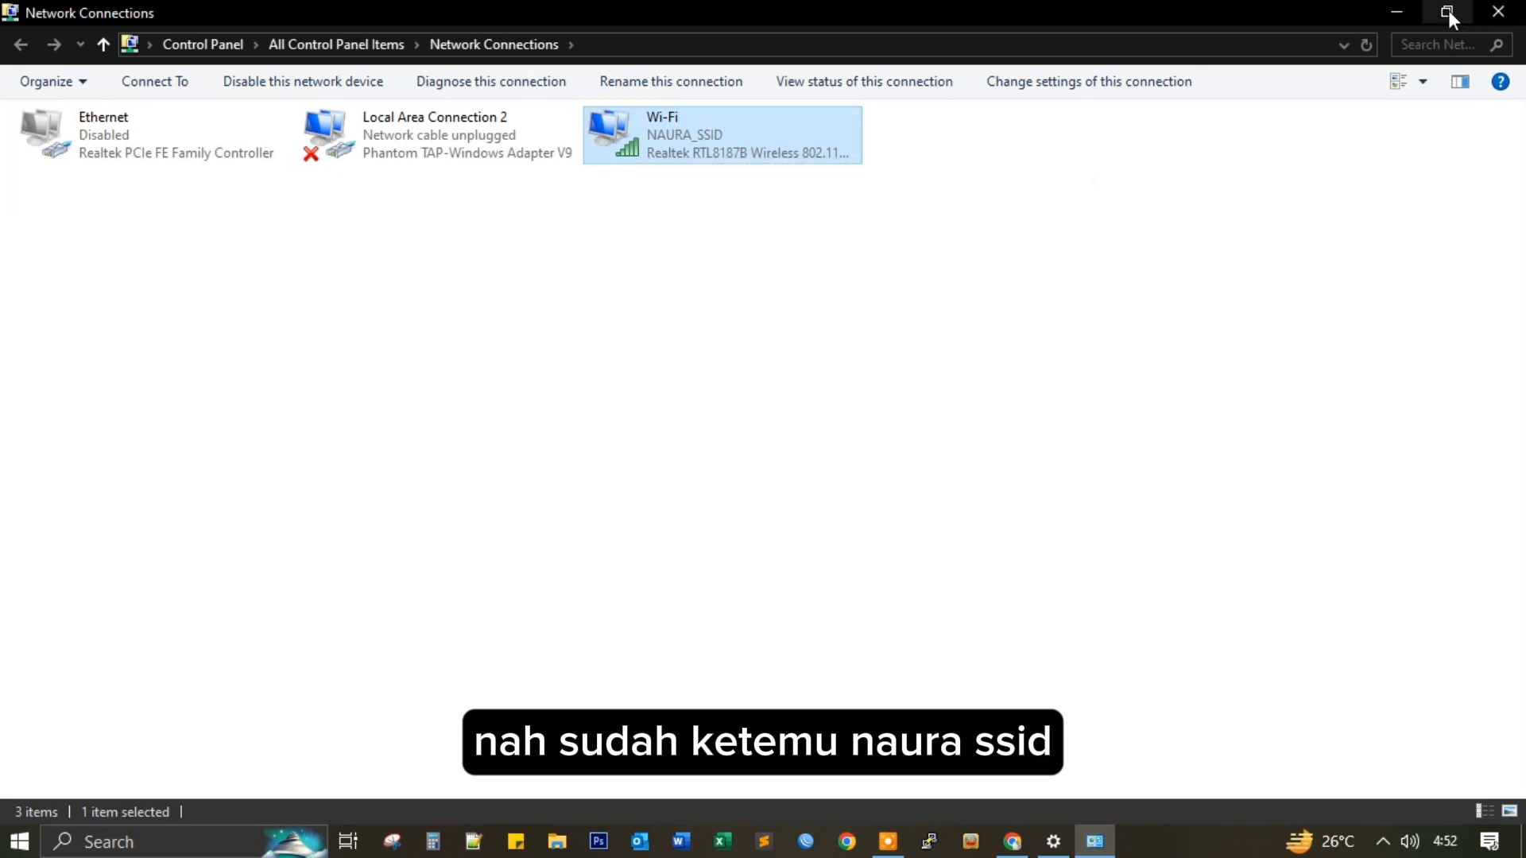
- Reload the HG8245H login page in Chrome and sign in with the saved admin credentials
{"action": "left_click", "coordinate": [1413, 12]}
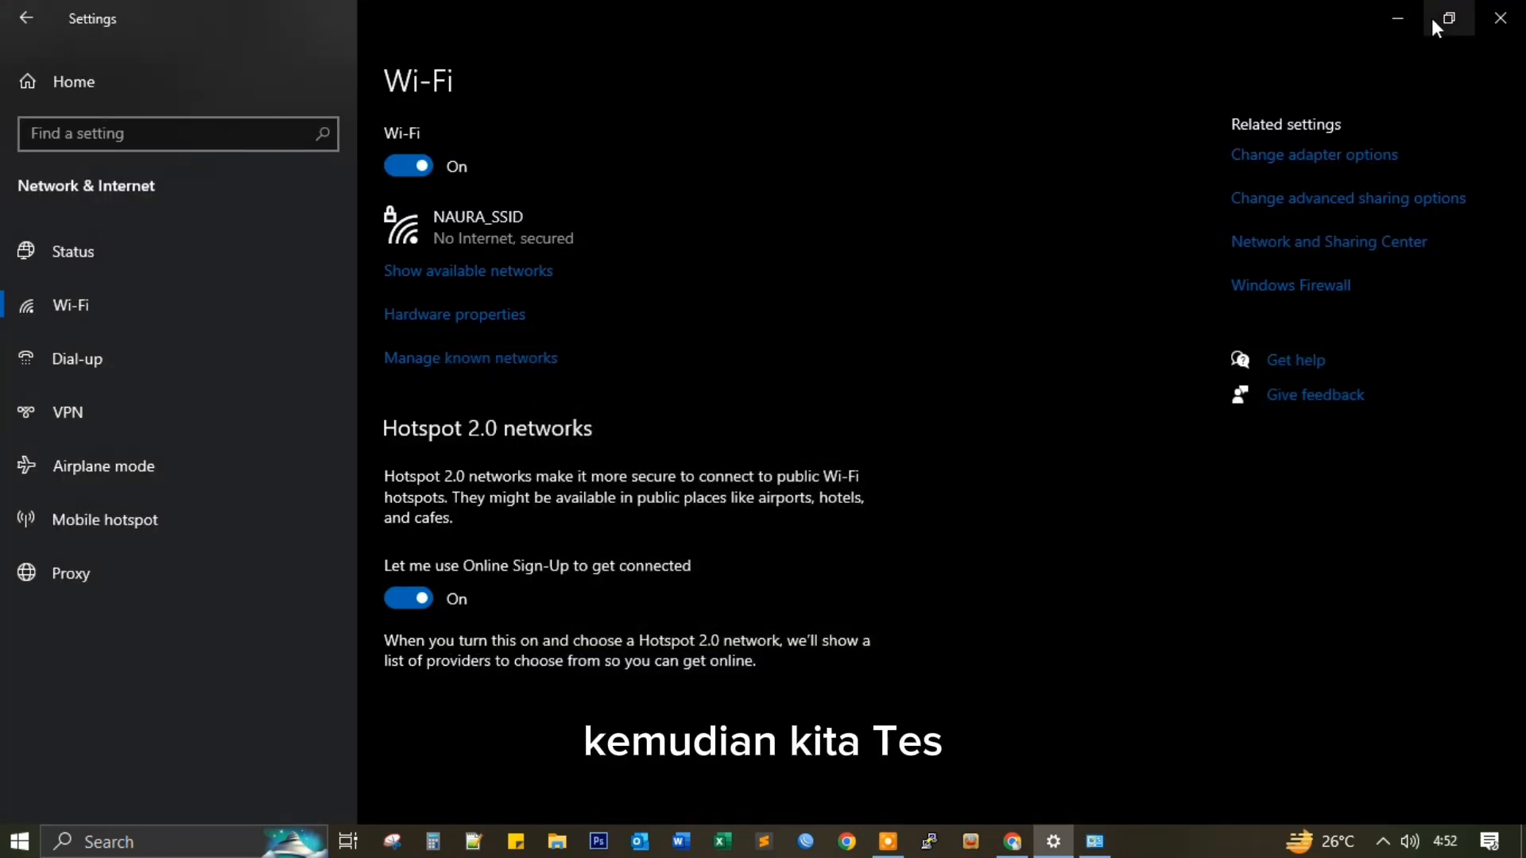
{"action": "left_click", "coordinate": [1500, 16]}
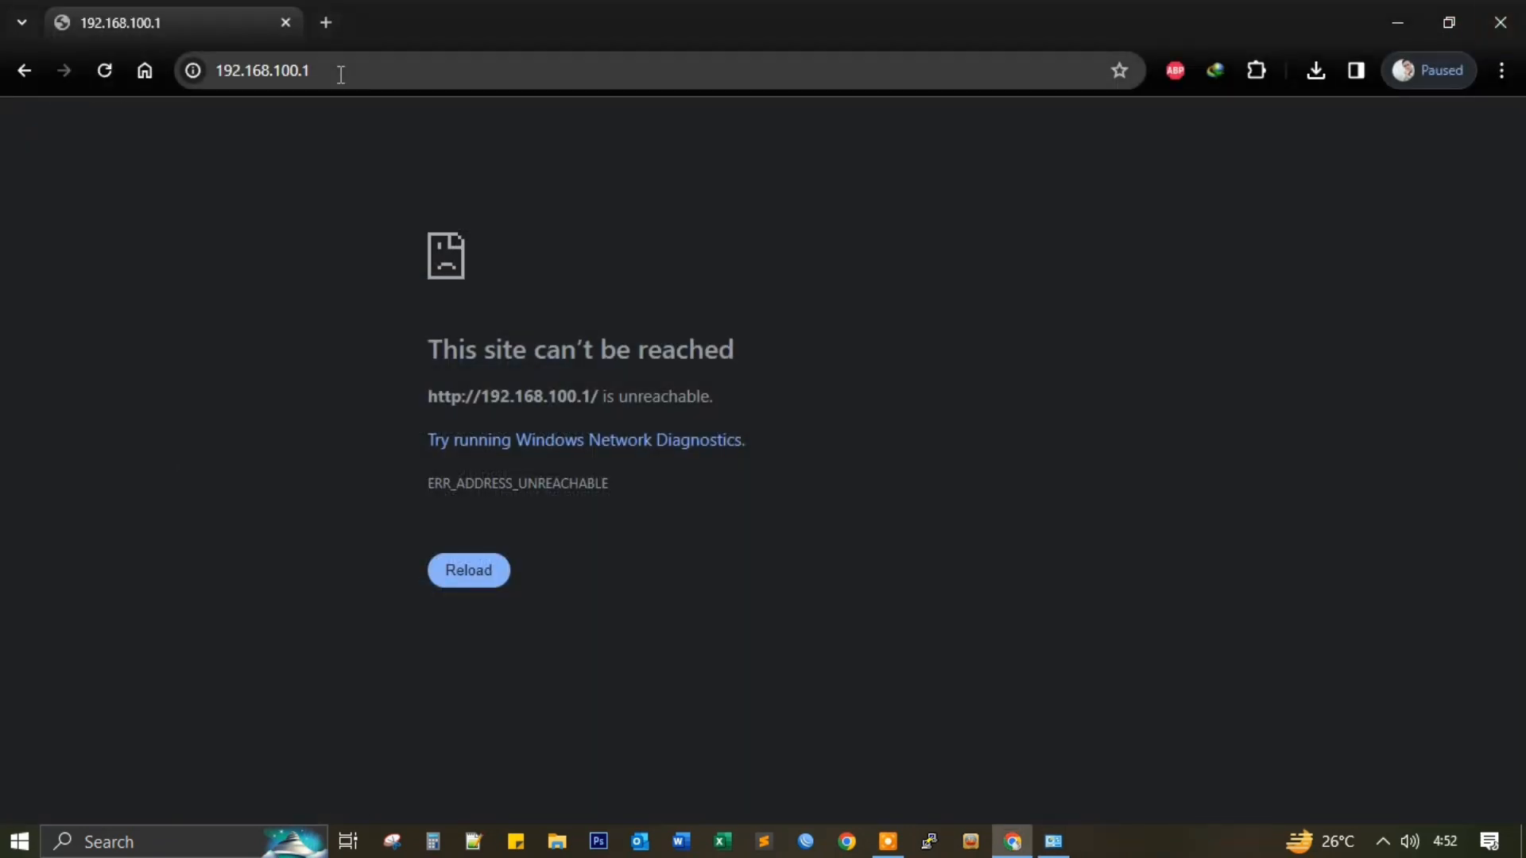
{"action": "left_click", "coordinate": [106, 71]}
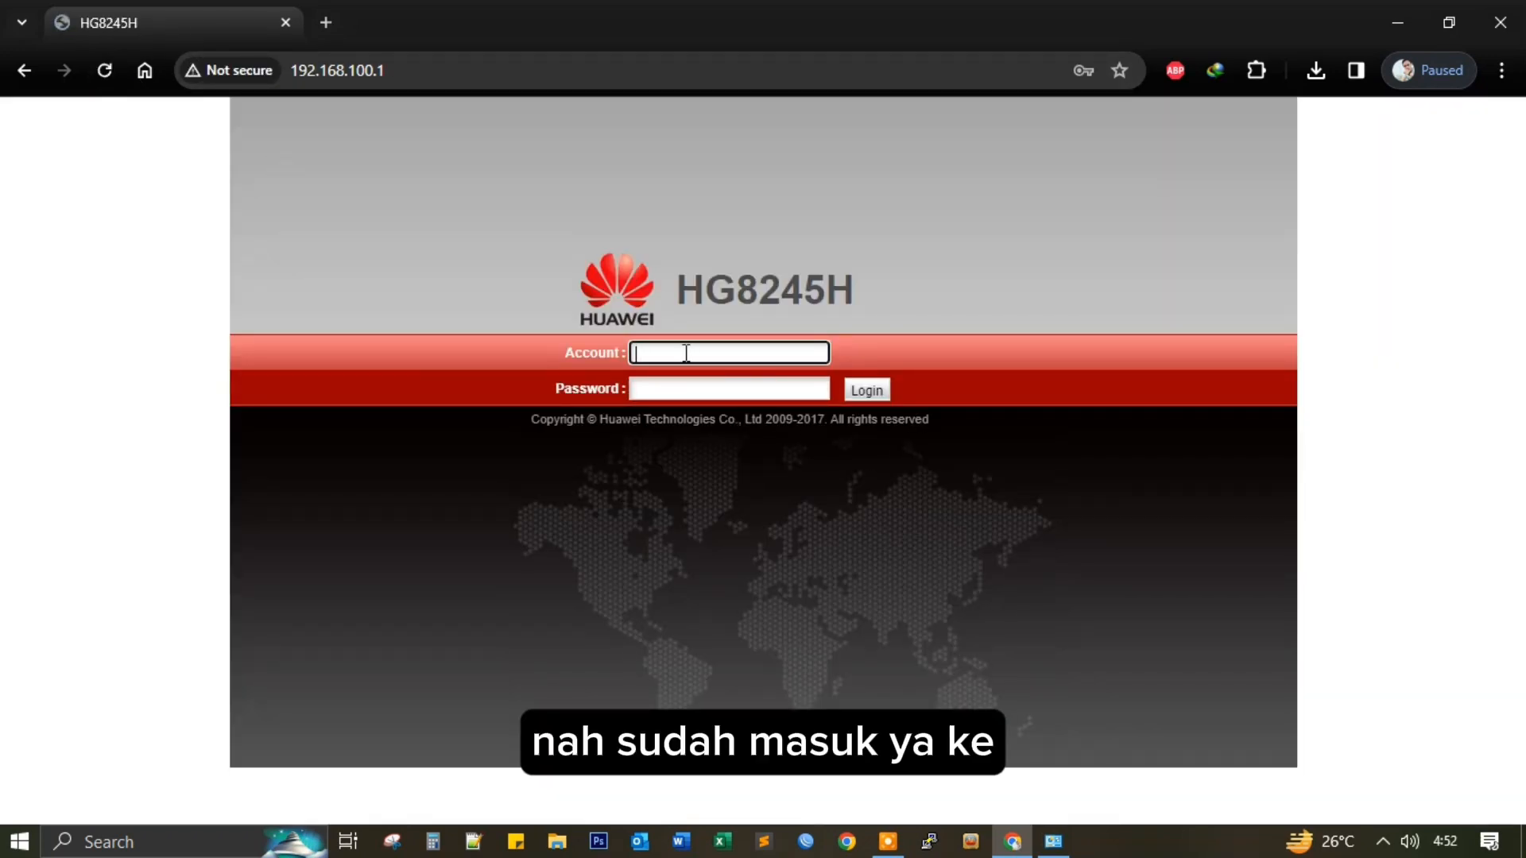
{"action": "left_click", "coordinate": [686, 352]}
{"action": "left_click", "coordinate": [814, 412]}
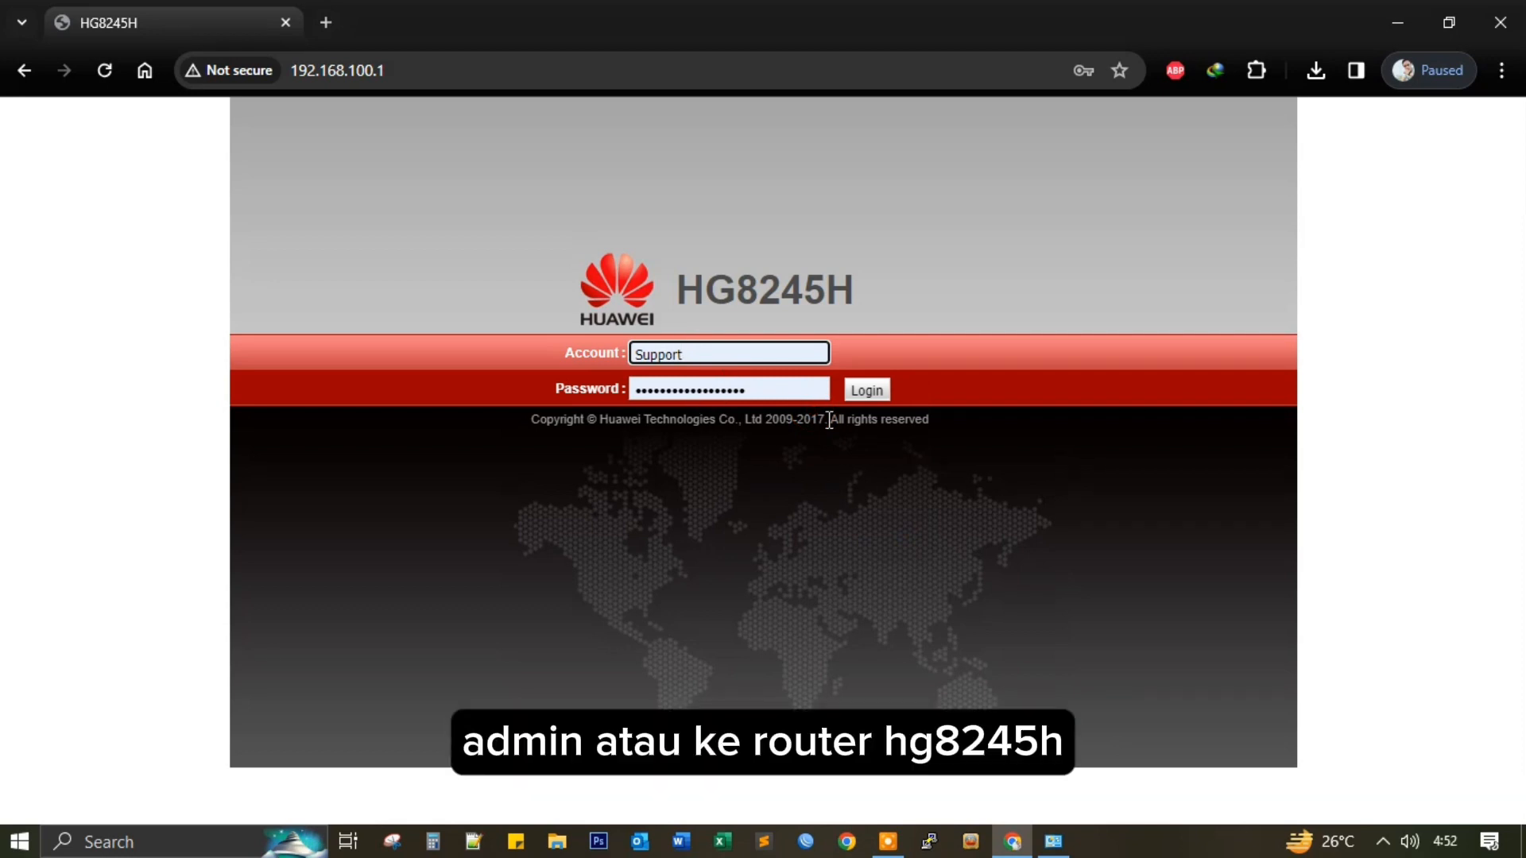
{"action": "left_click", "coordinate": [870, 394]}
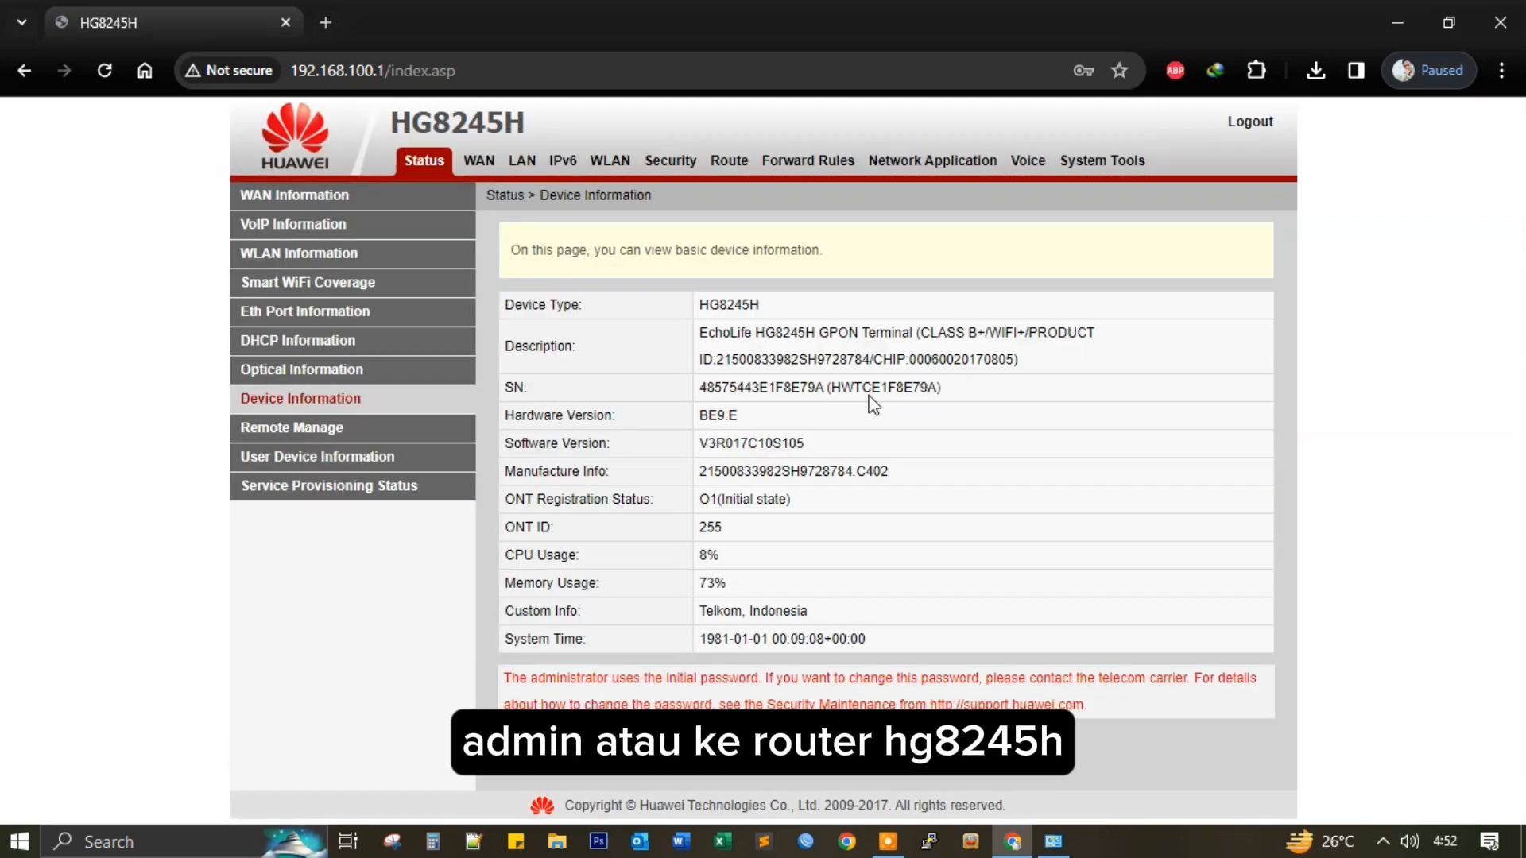
{"action": "left_click", "coordinate": [601, 162]}
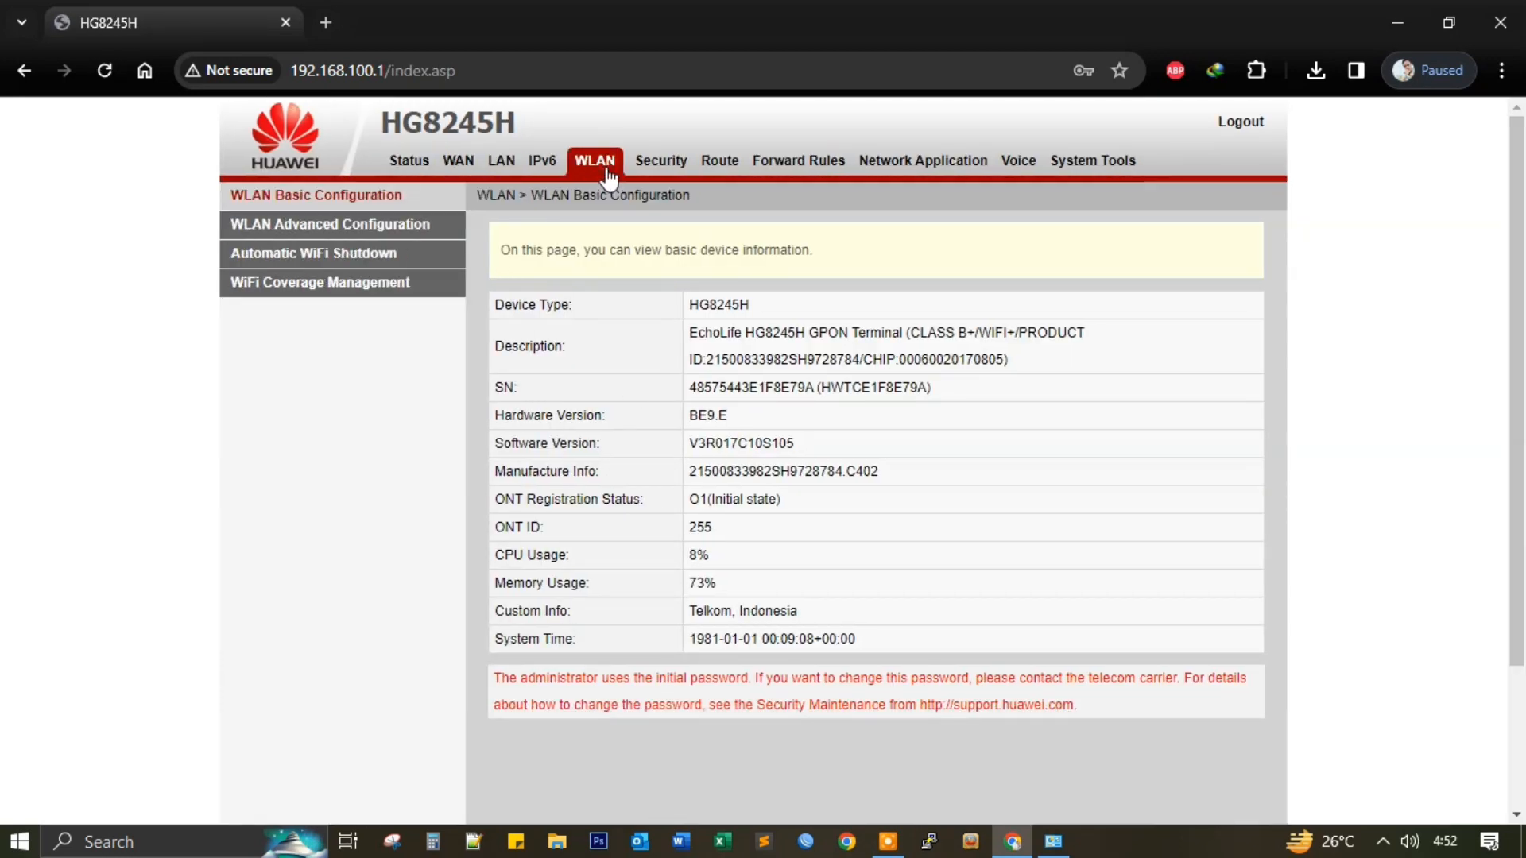
{"action": "left_click", "coordinate": [318, 230]}
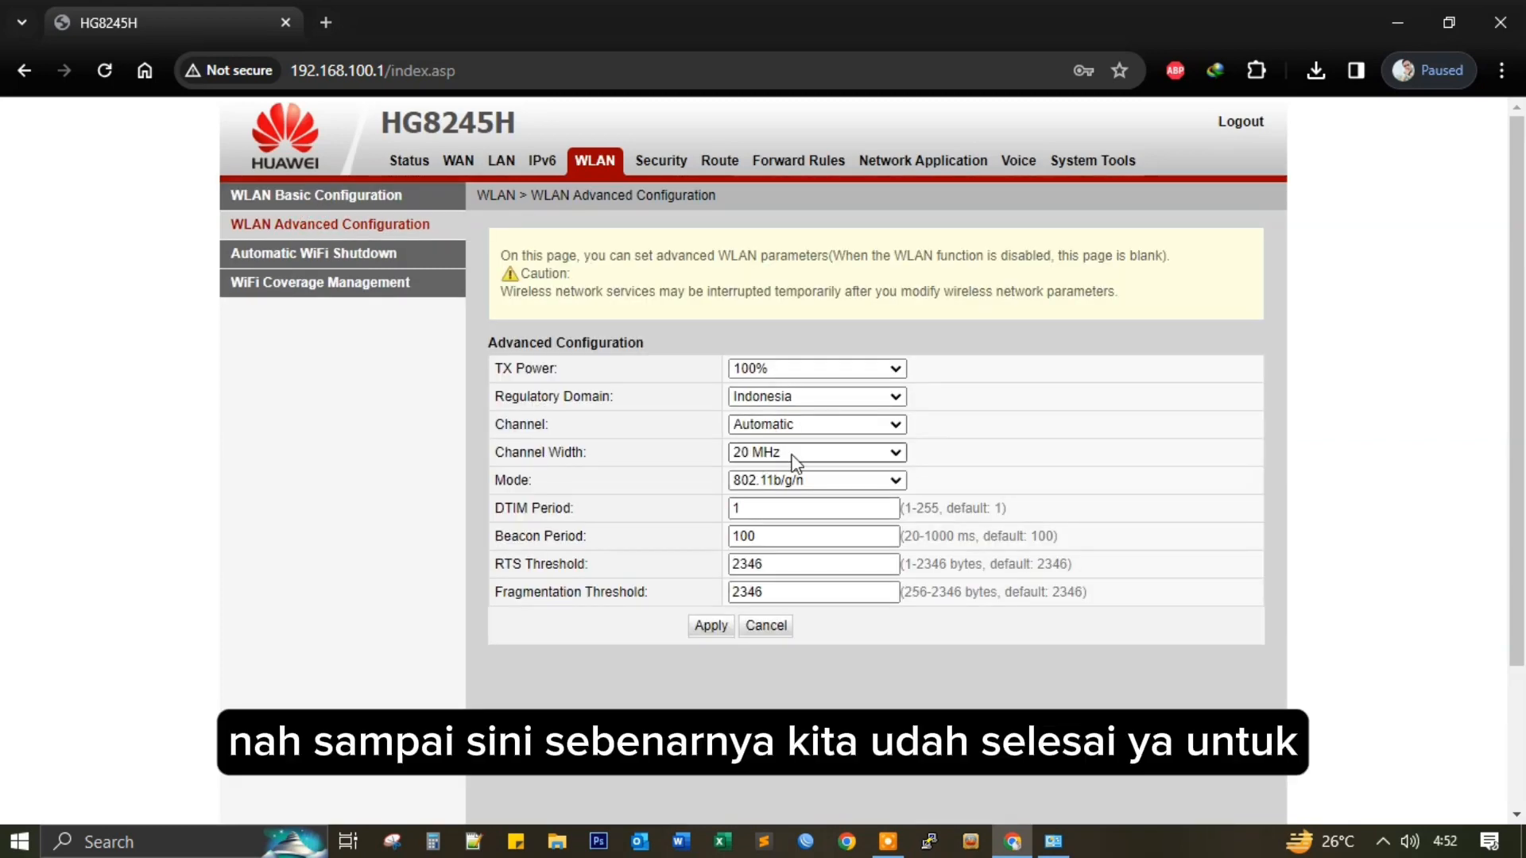
{"action": "left_click", "coordinate": [310, 256]}
{"action": "left_click", "coordinate": [340, 225]}
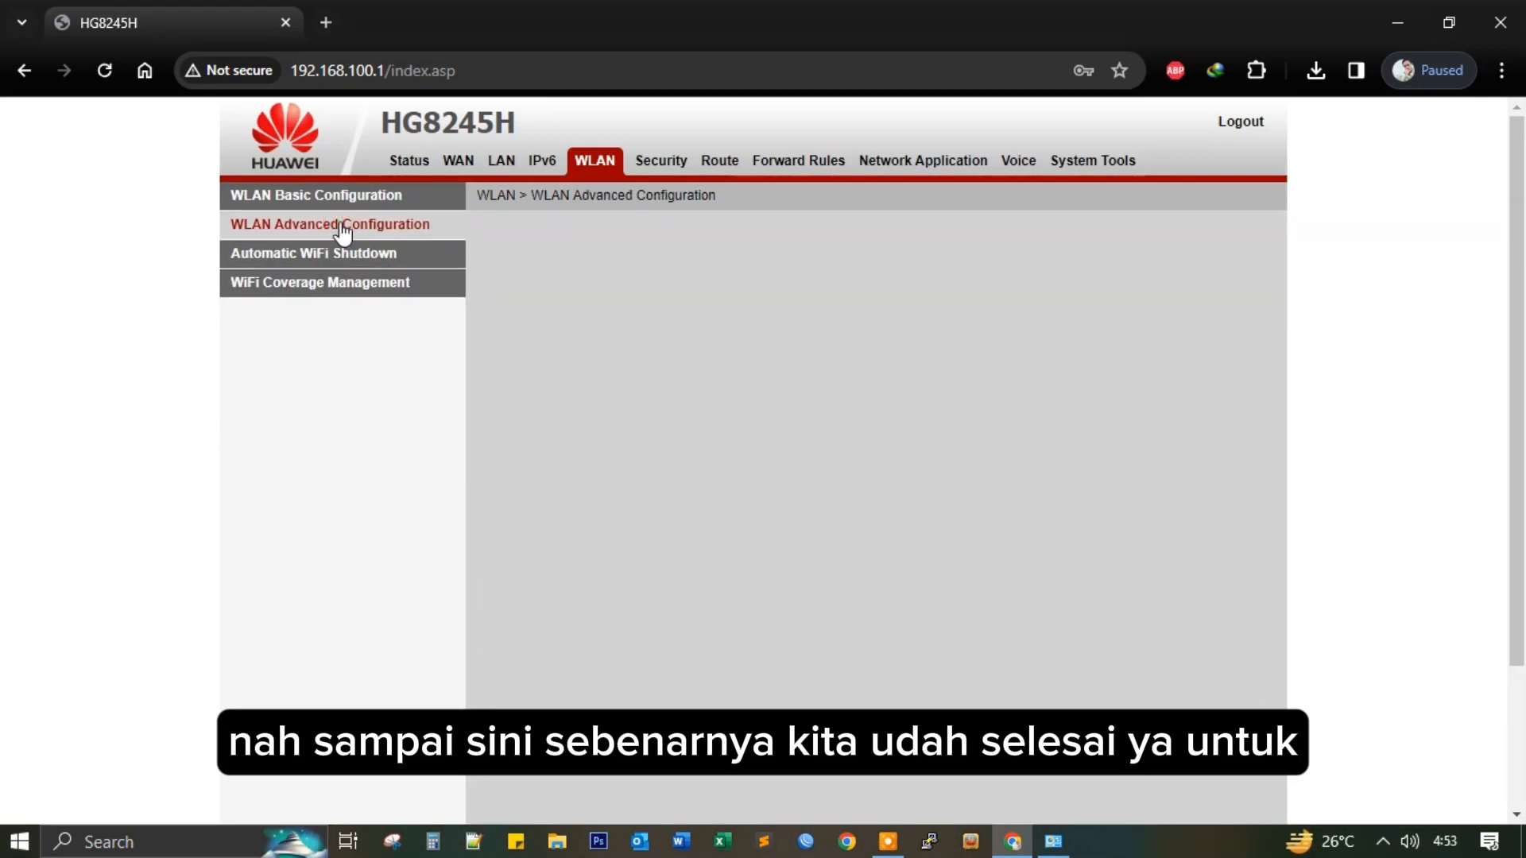
{"action": "left_click", "coordinate": [333, 197]}
{"action": "left_click", "coordinate": [506, 160]}
{"action": "left_click", "coordinate": [310, 225]}
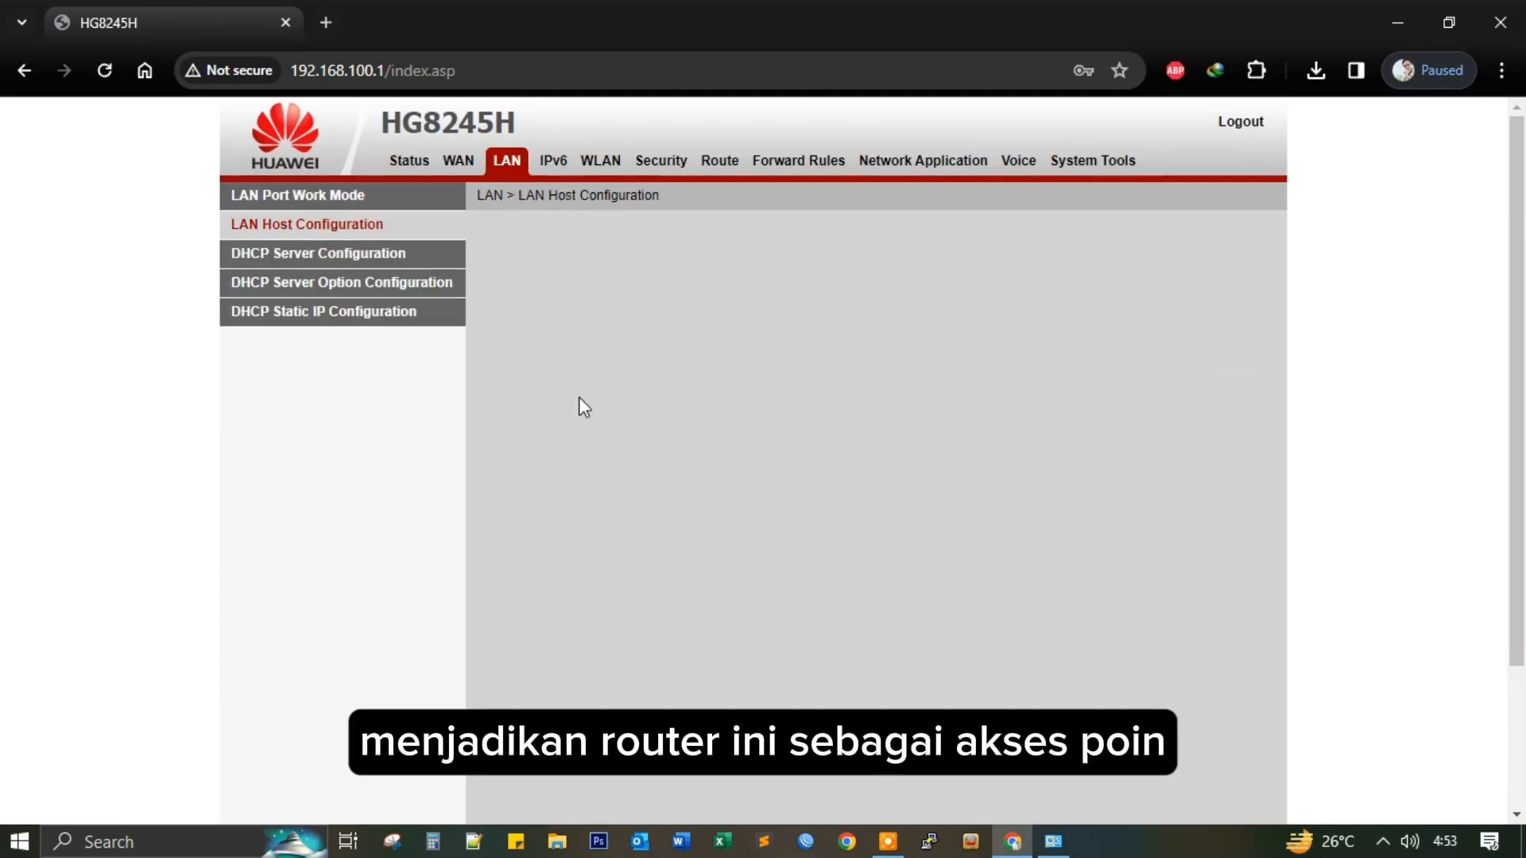
{"action": "left_click", "coordinate": [340, 256]}
{"action": "left_click", "coordinate": [359, 284]}
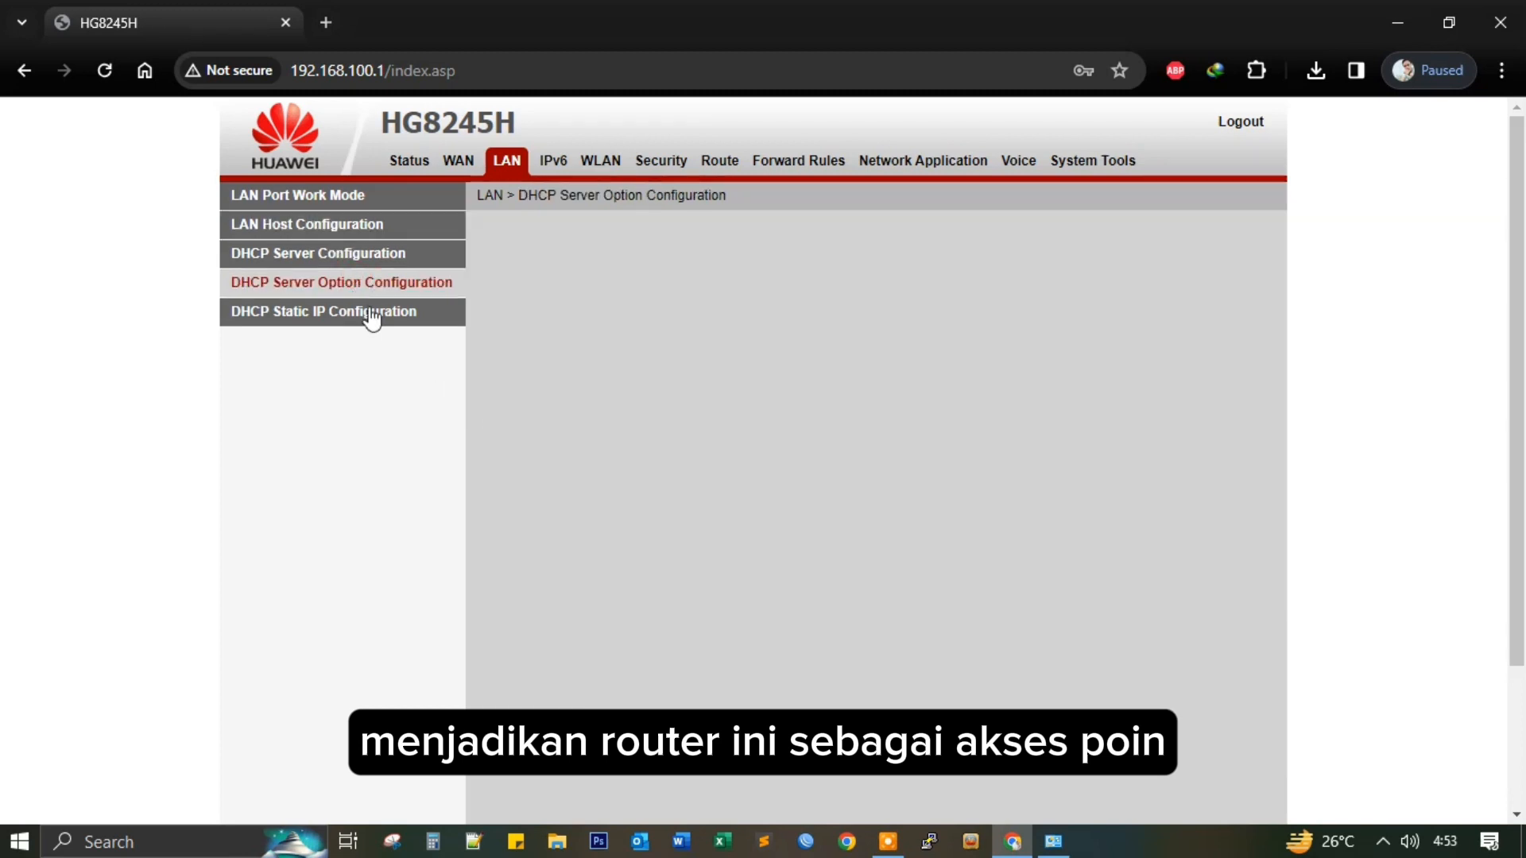
{"action": "left_click", "coordinate": [464, 161]}
{"action": "left_click", "coordinate": [340, 225]}
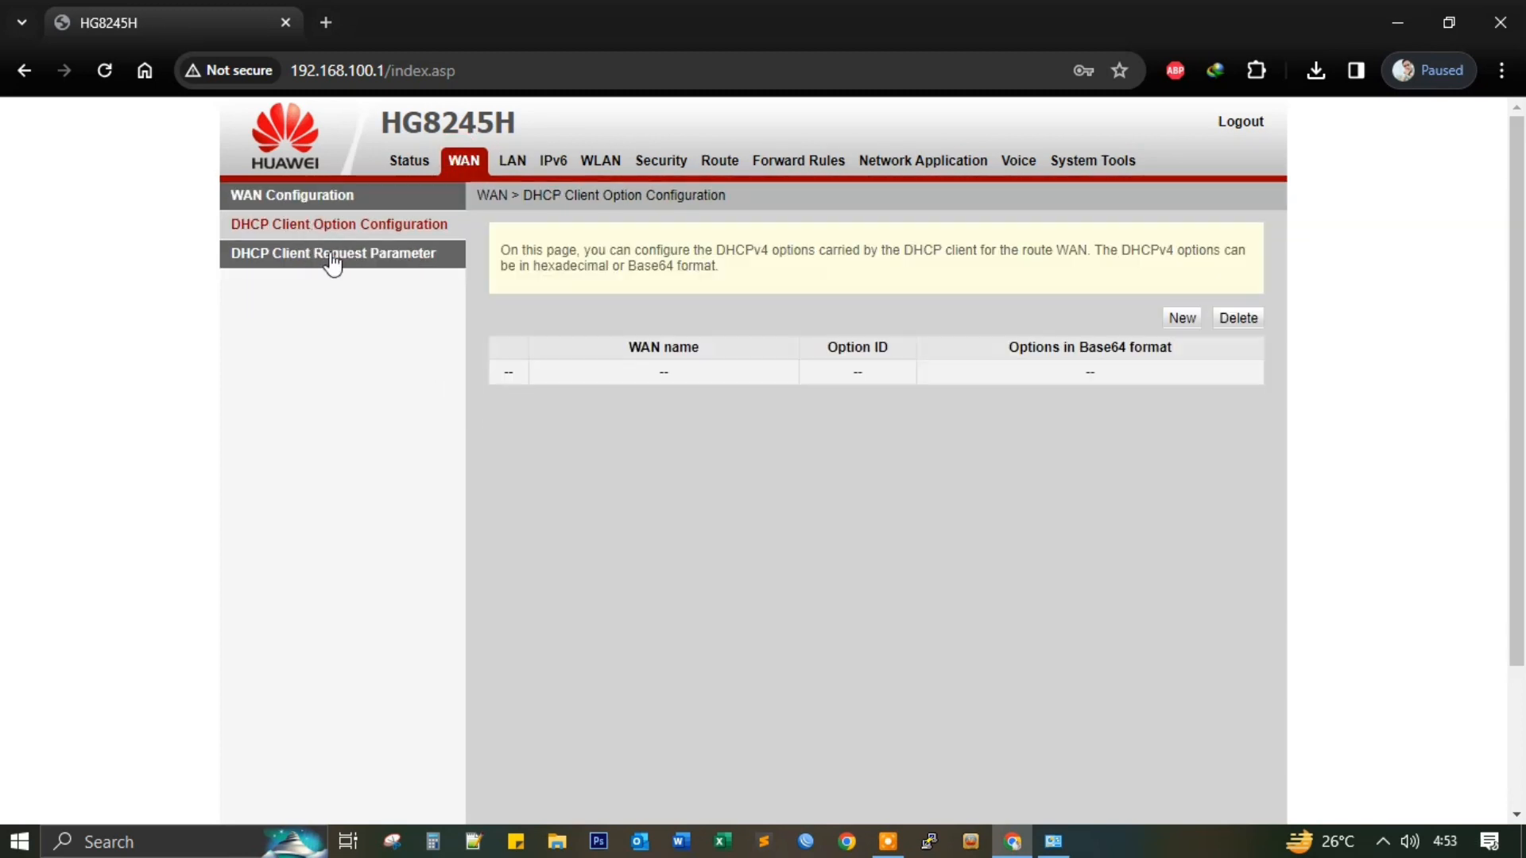
{"action": "left_click", "coordinate": [333, 256]}
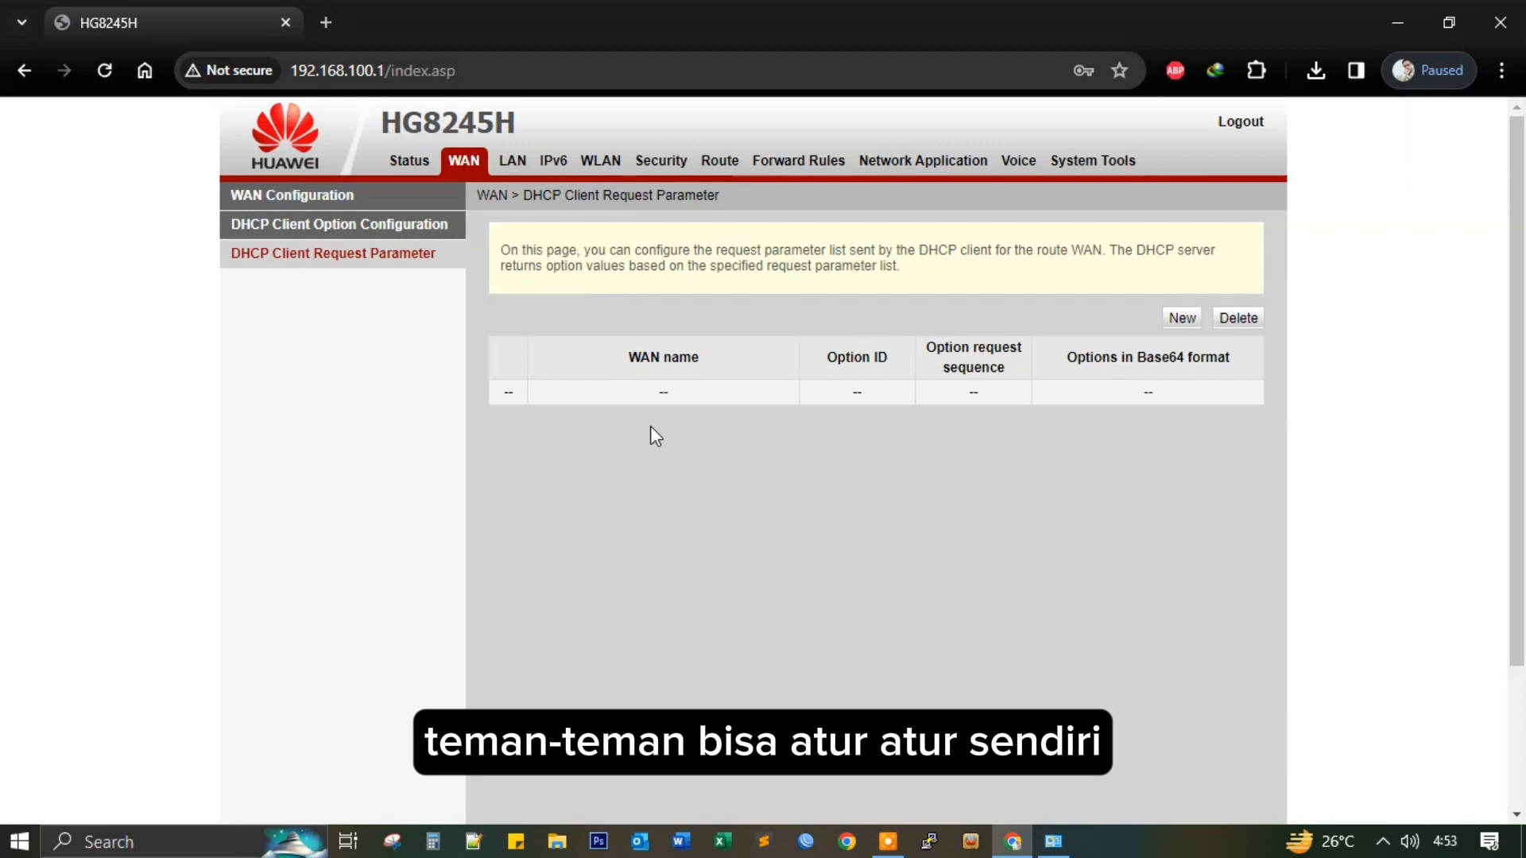
{"action": "left_click", "coordinate": [335, 254]}
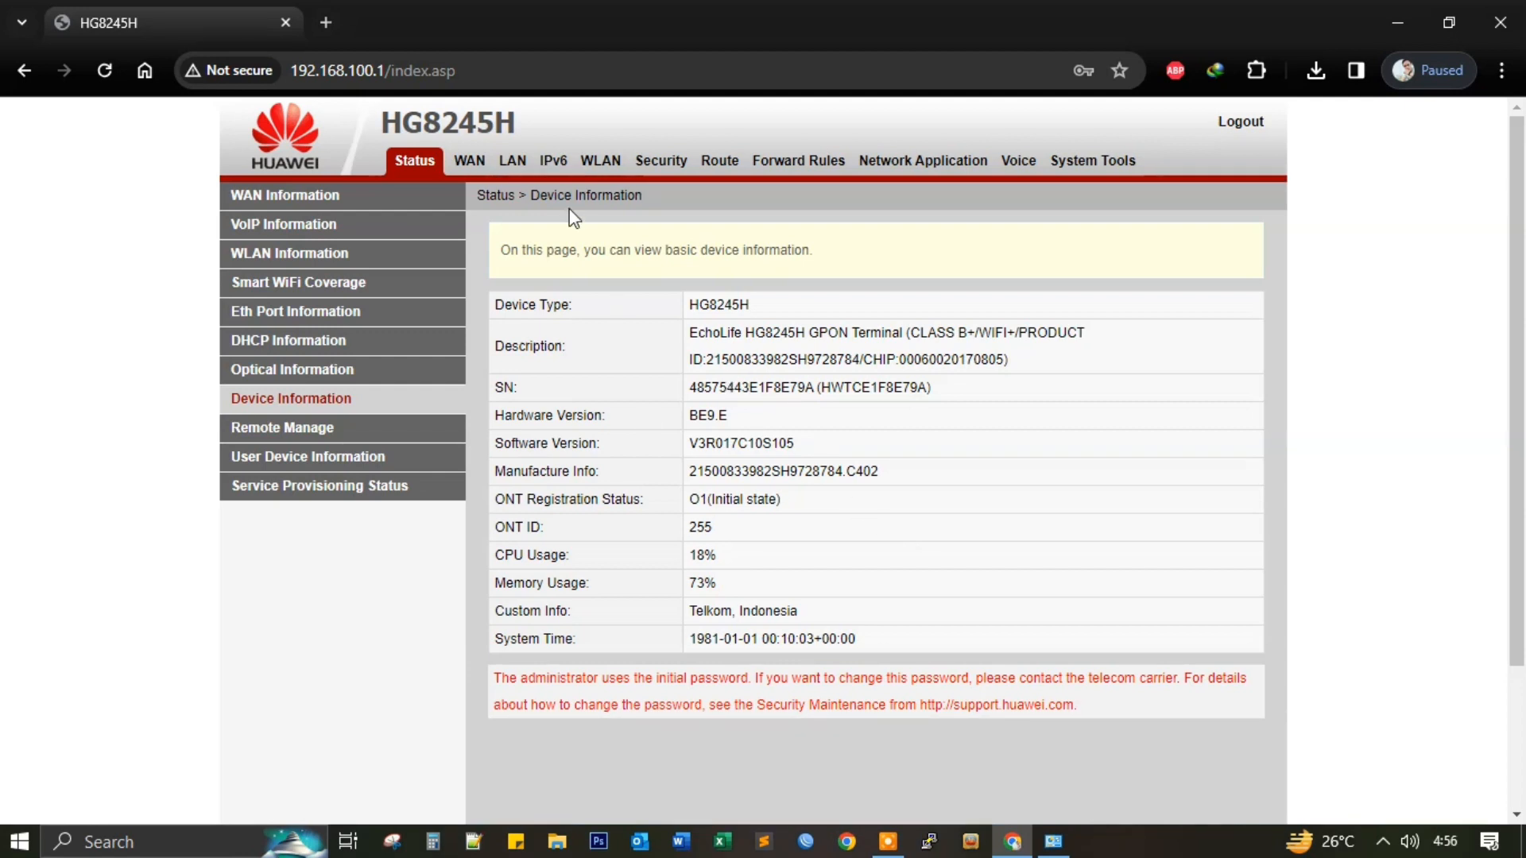
- In a new tab, search Google for 'test kecepatan internet'
{"action": "left_click", "coordinate": [324, 21]}
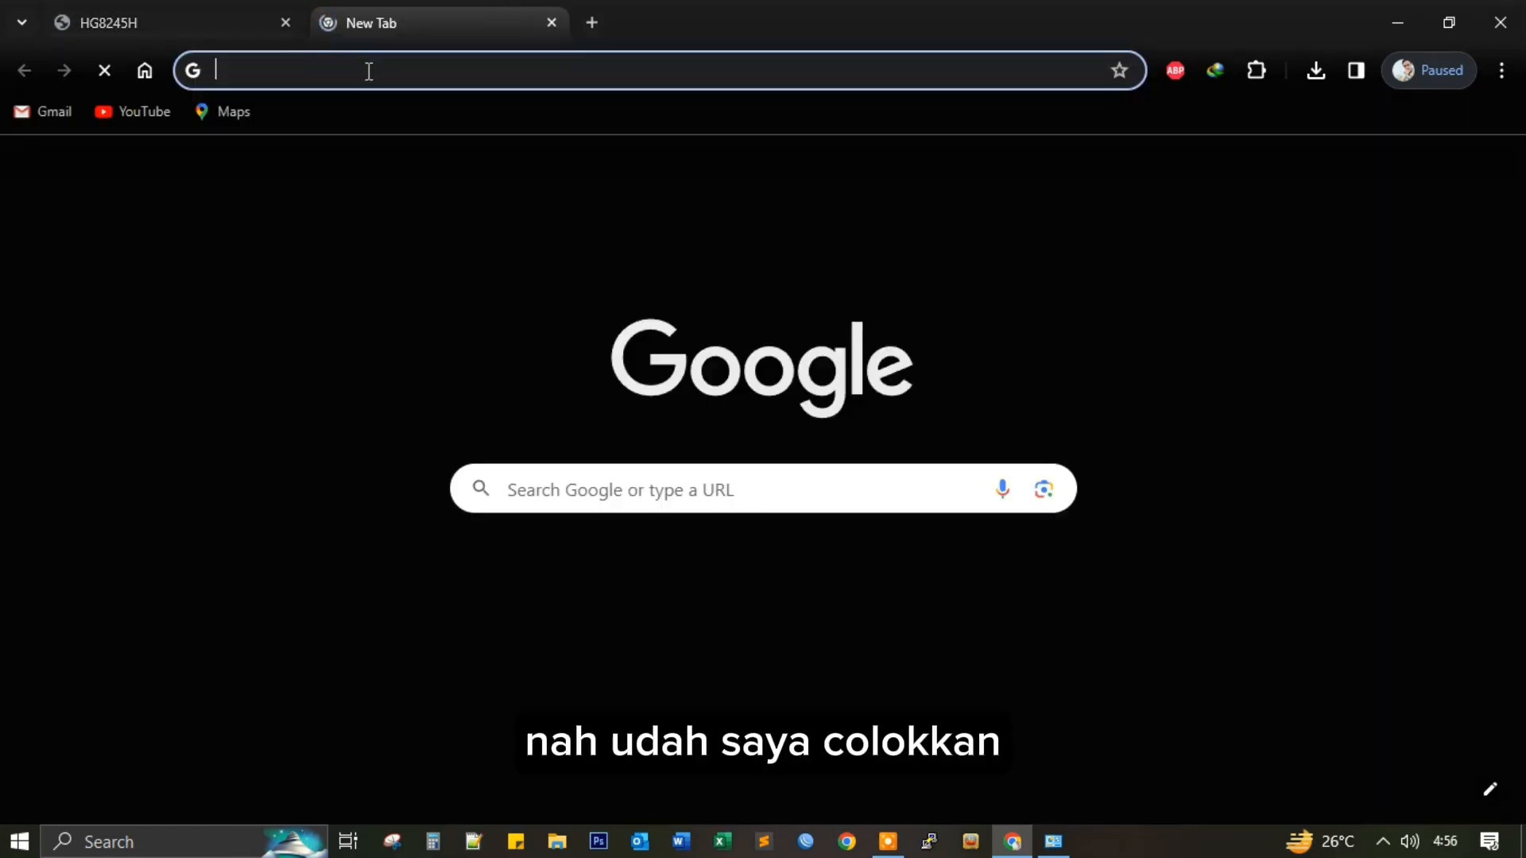
{"action": "left_click", "coordinate": [356, 67]}
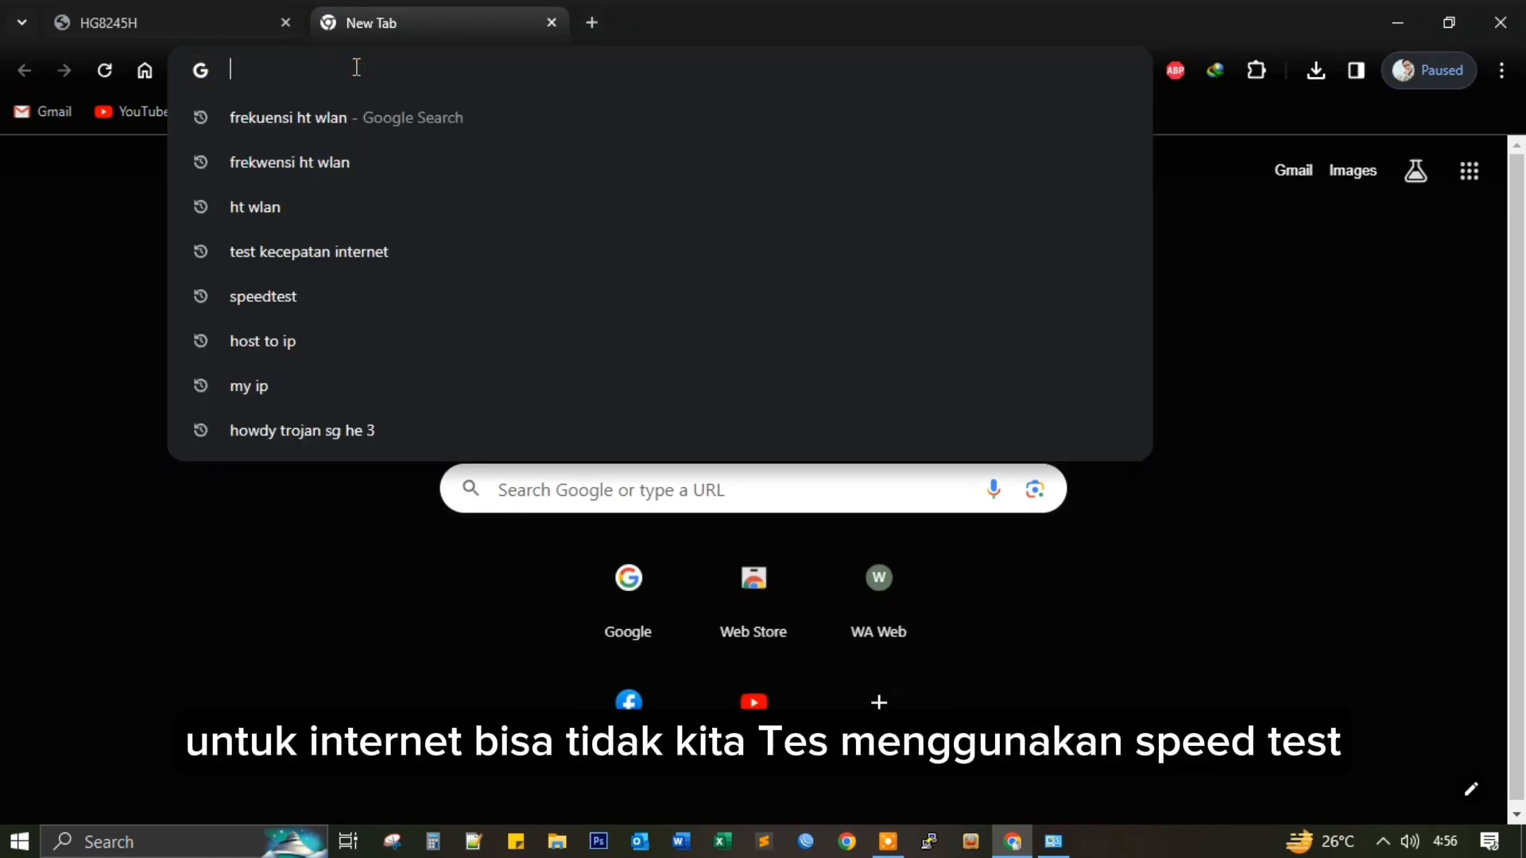
{"action": "type", "text": "TESt kecepatan internet"}
{"action": "key", "text": "Return"}
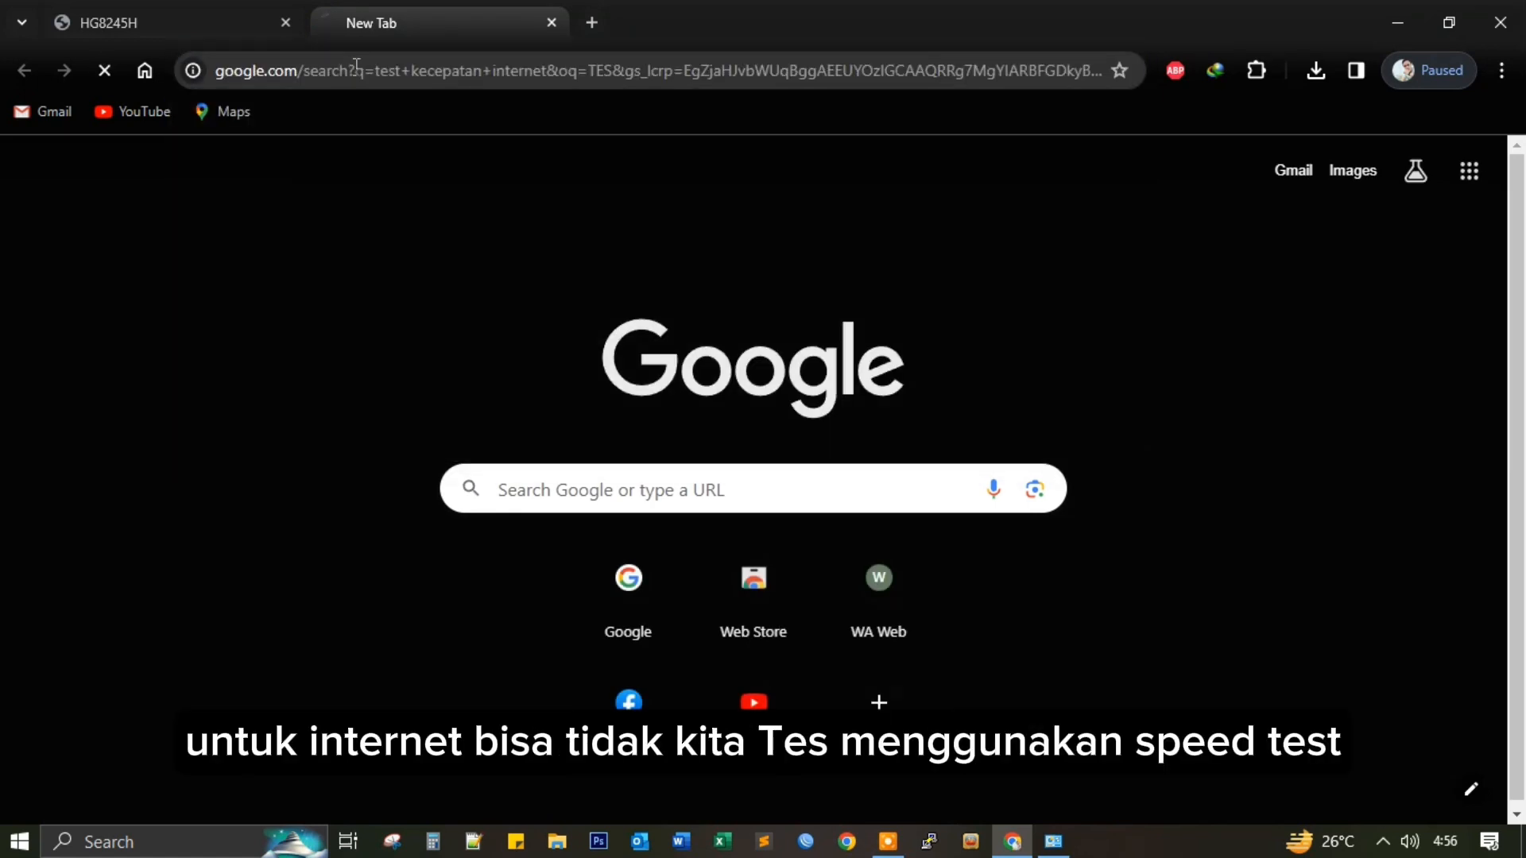
- Check the router admin tab, then enter 192.168.1.1 in the failed search tab's address bar
{"action": "left_click", "coordinate": [136, 25]}
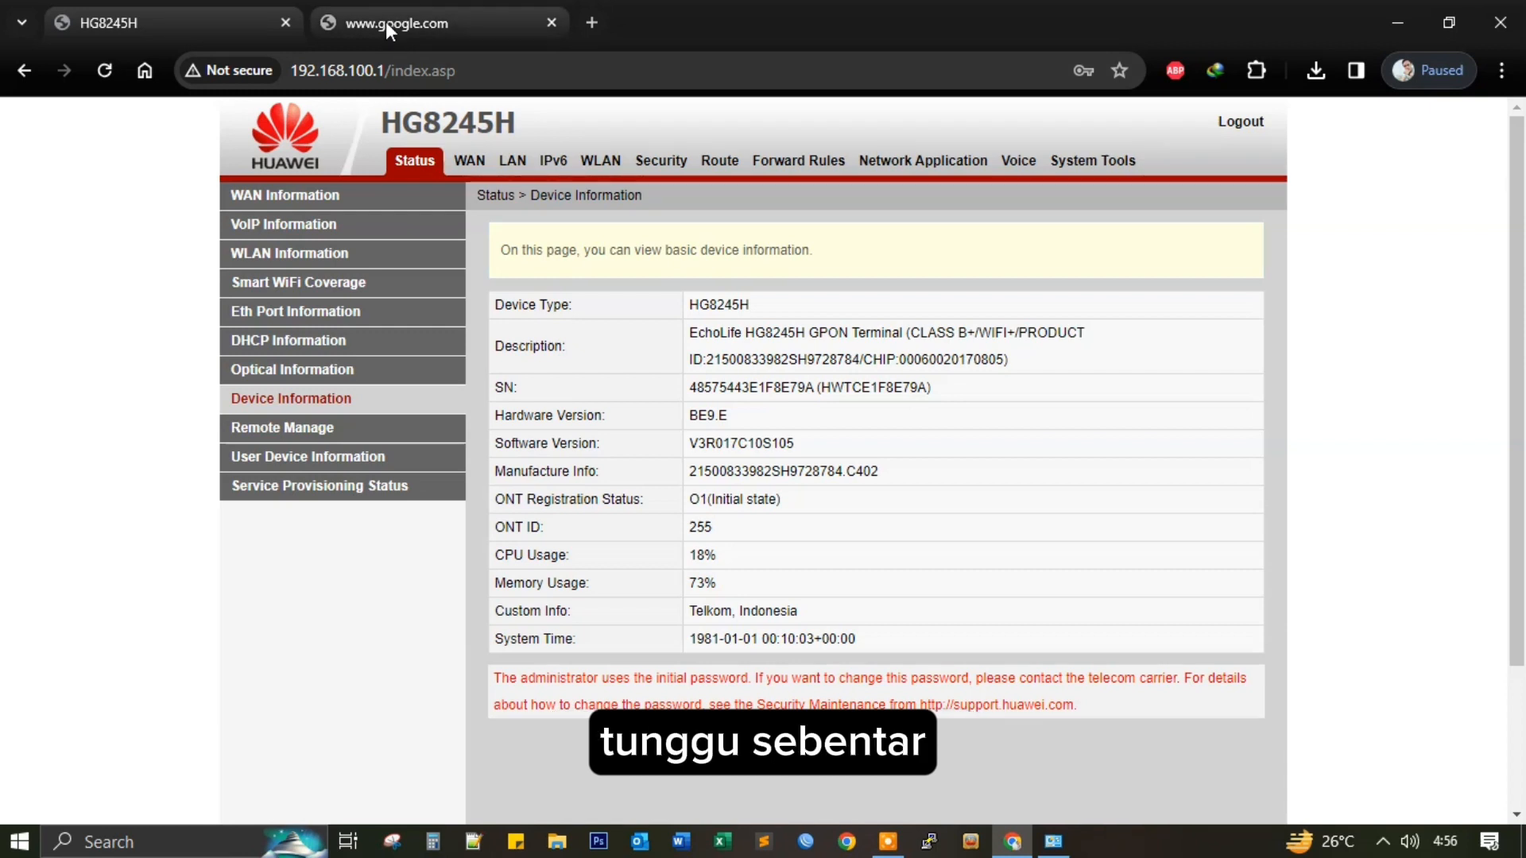
{"action": "mouse_move", "coordinate": [385, 22]}
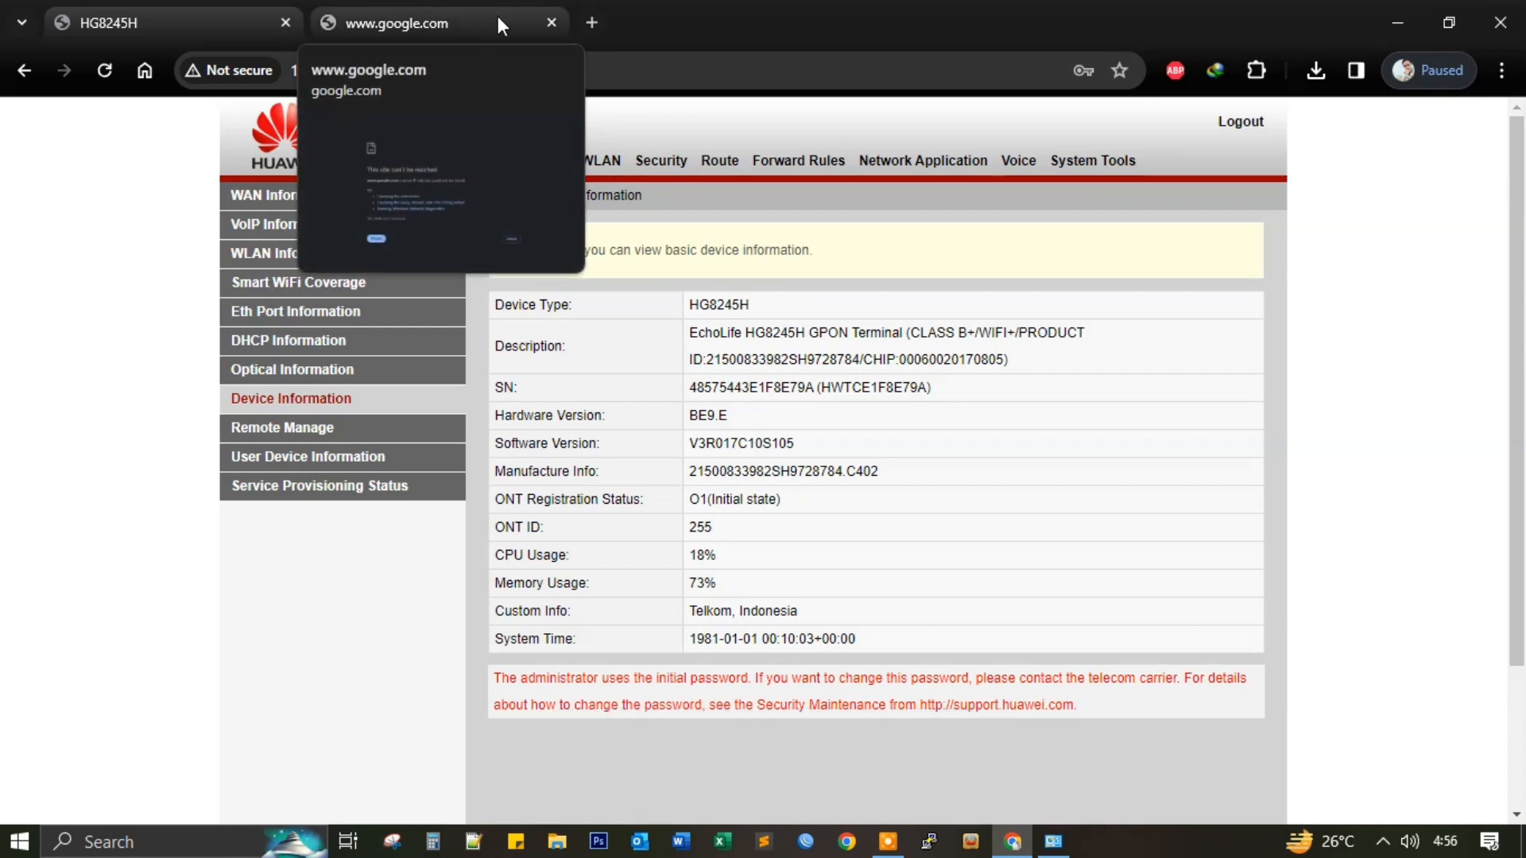
{"action": "left_click", "coordinate": [450, 23]}
{"action": "left_click", "coordinate": [357, 74]}
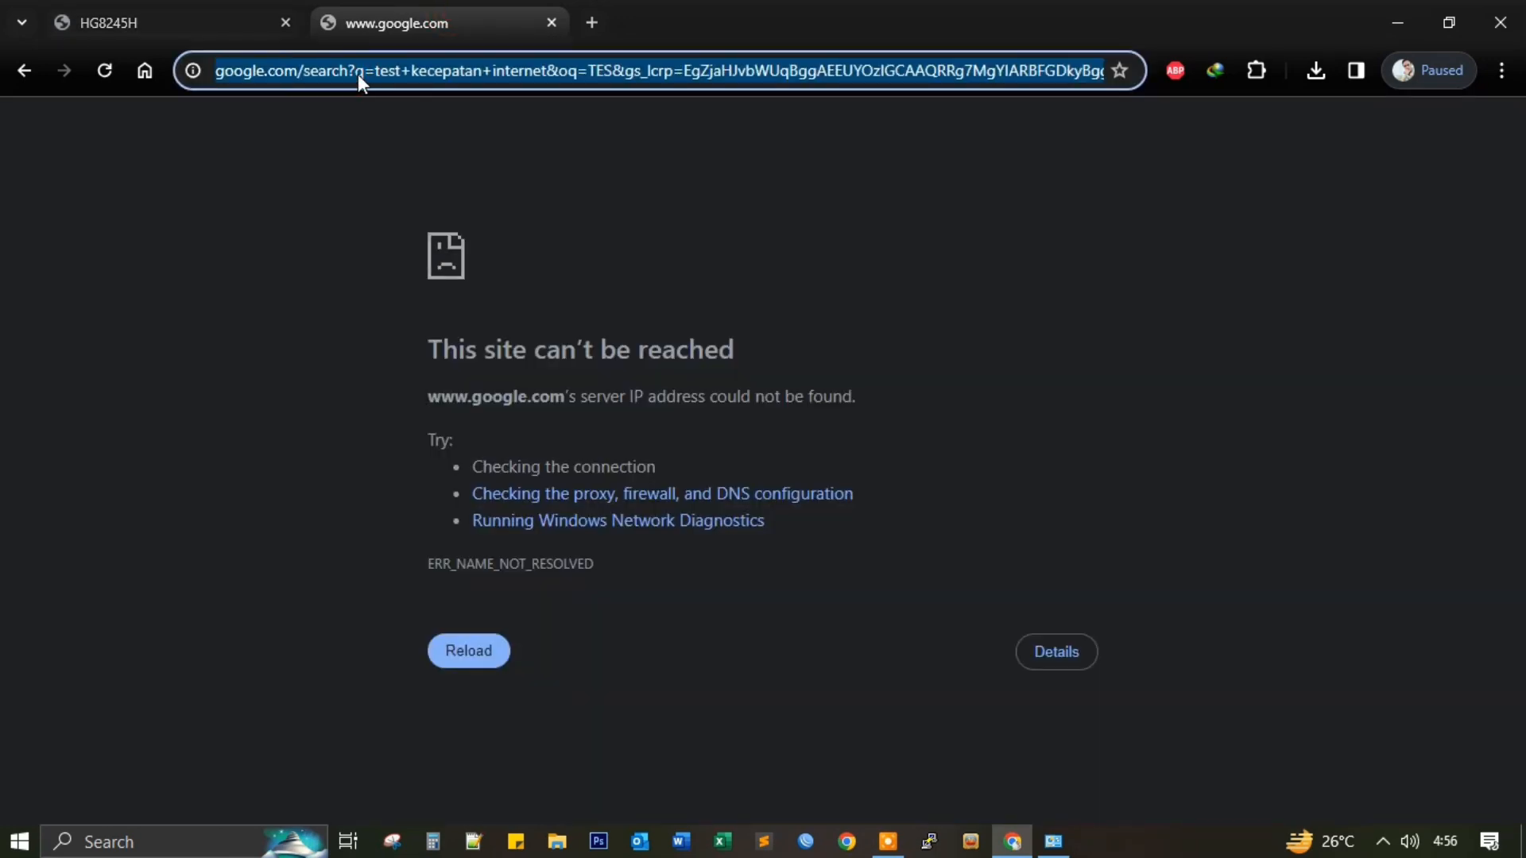
{"action": "type", "text": "192."}
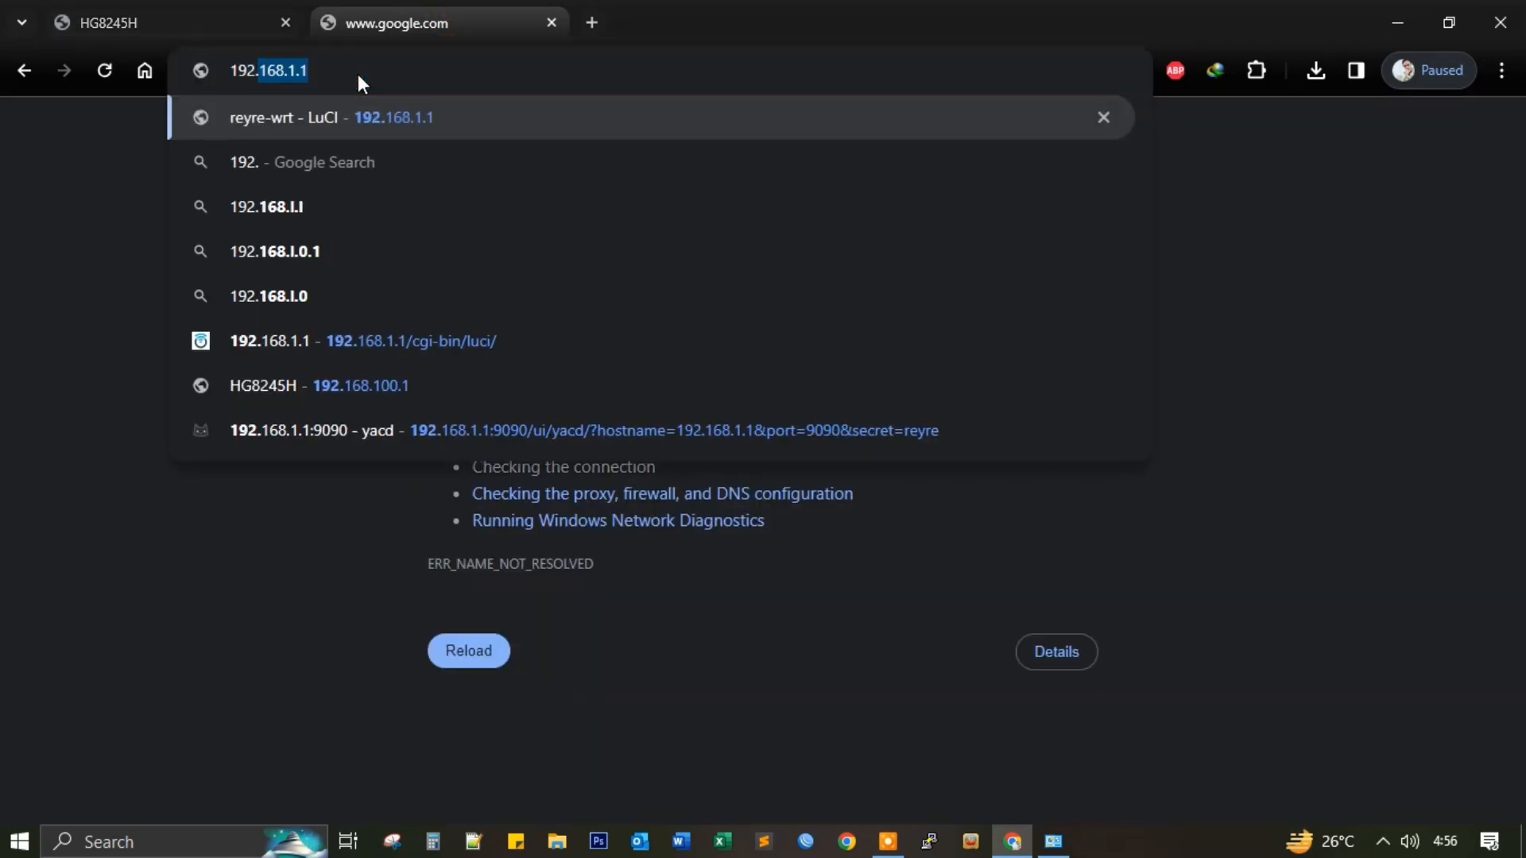
{"action": "type", "text": "168.1.1"}
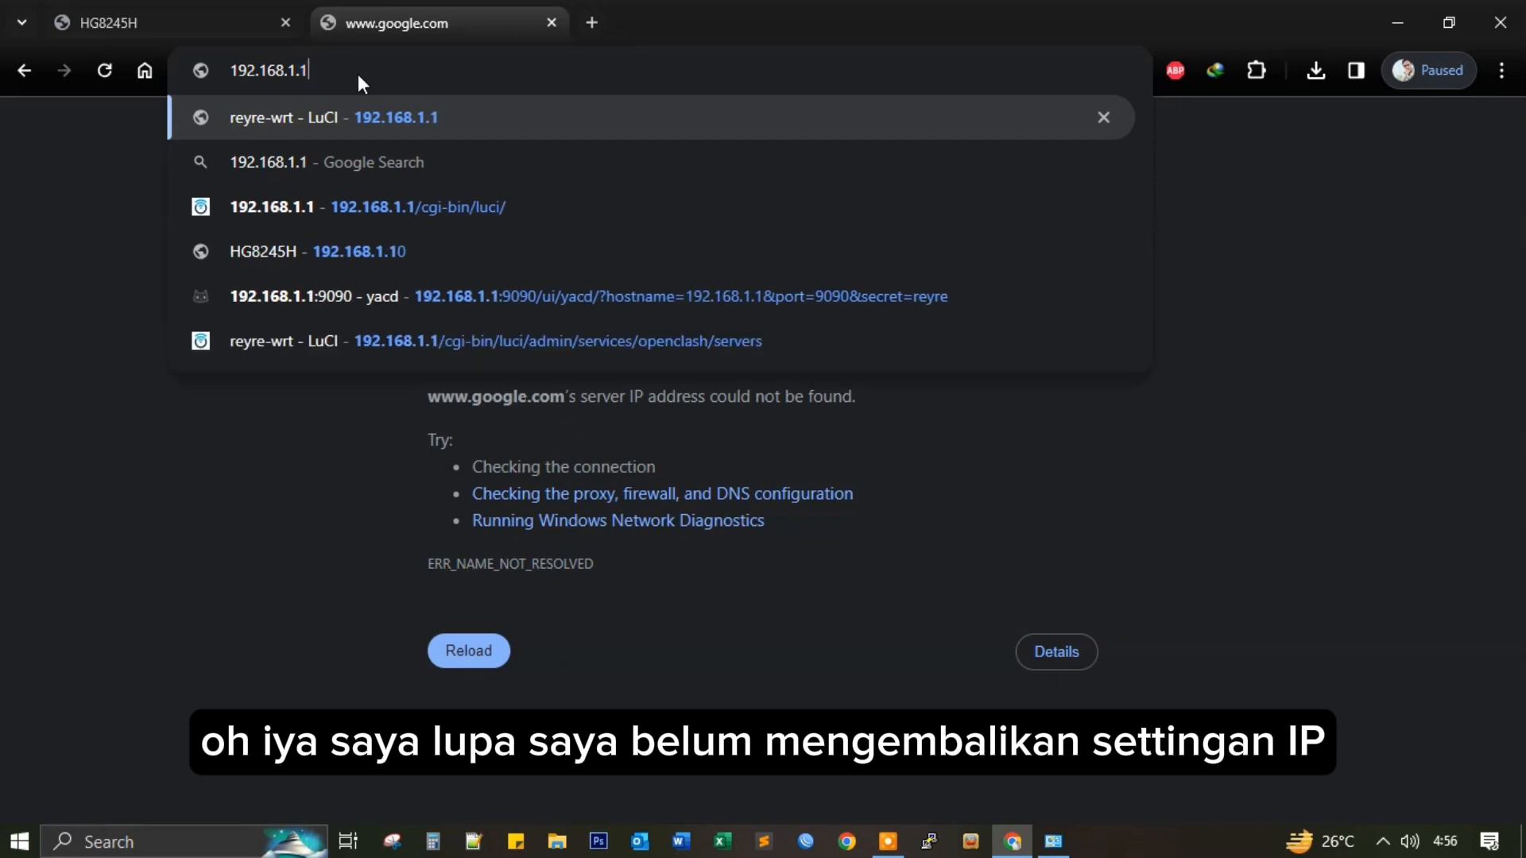
- Load 192.168.1.1, check the Wi-Fi status showing No Internet, and return to Network Connections
{"action": "key", "text": "Return"}
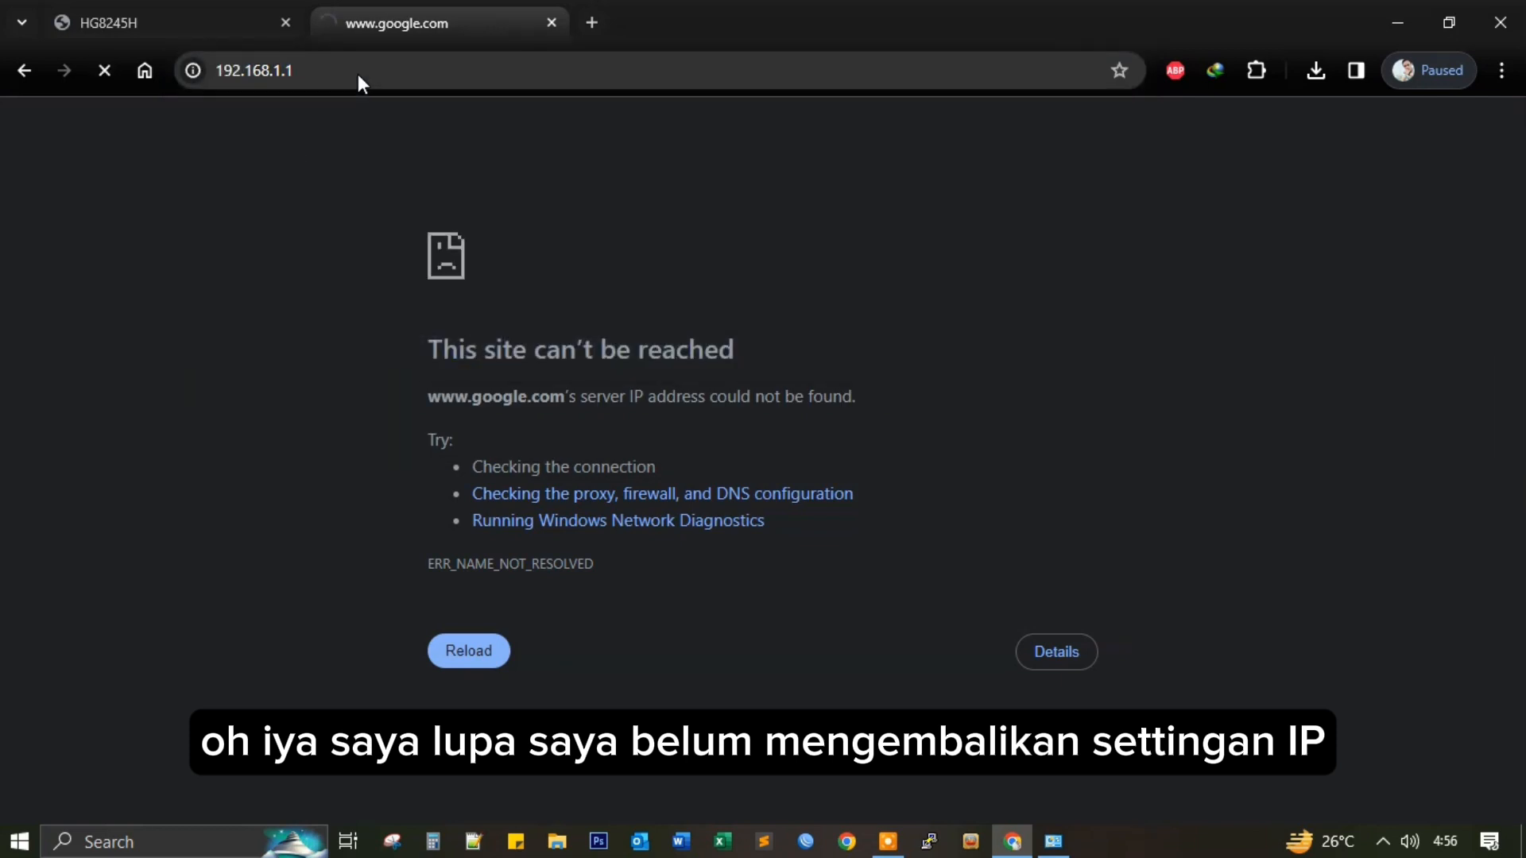
{"action": "left_click", "coordinate": [1384, 842]}
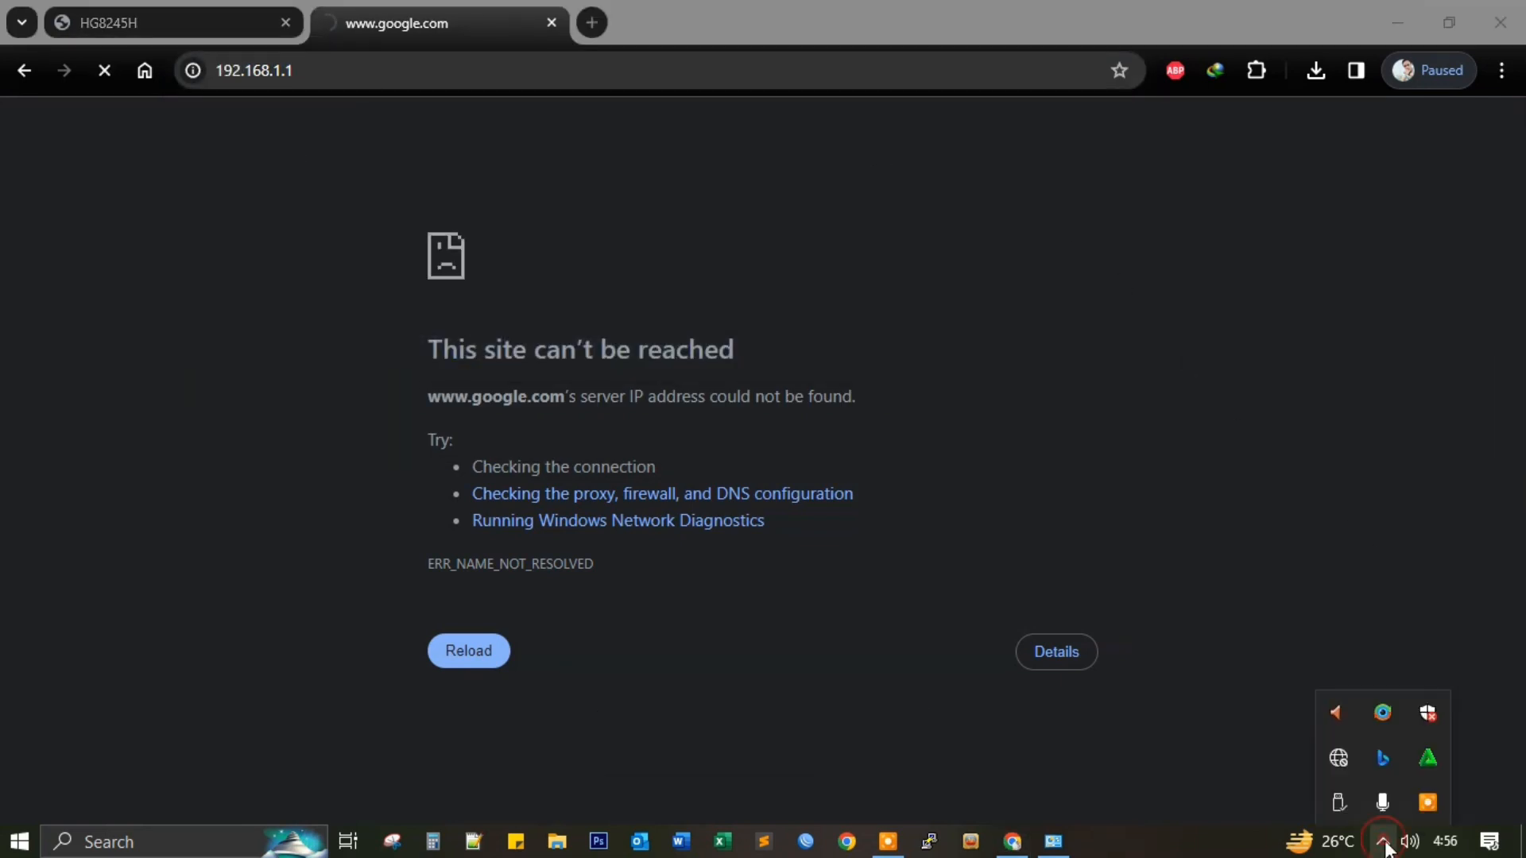
{"action": "left_click", "coordinate": [1338, 759]}
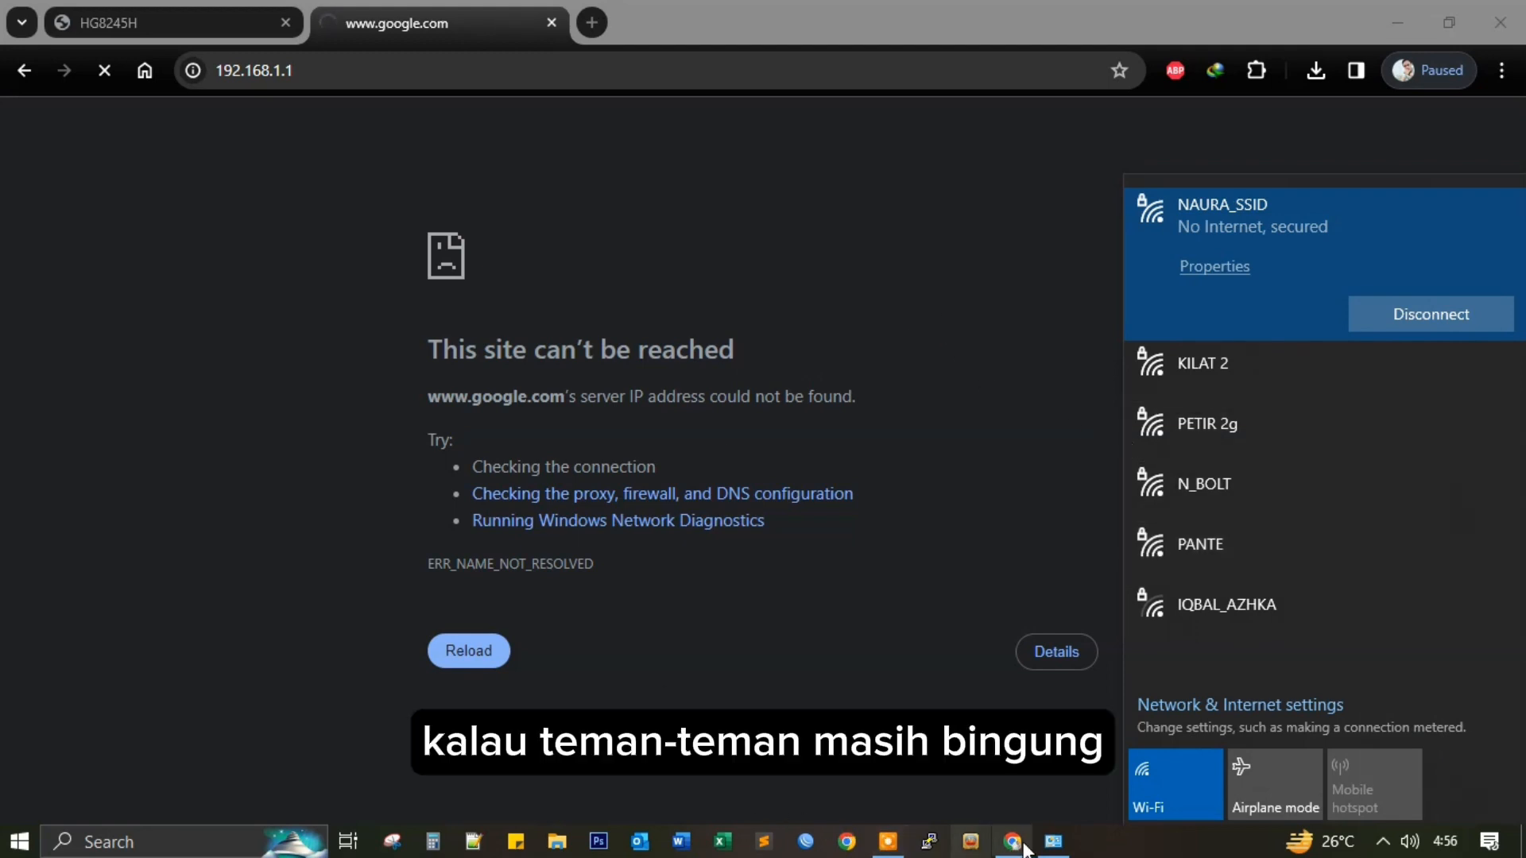
{"action": "left_click", "coordinate": [1053, 842]}
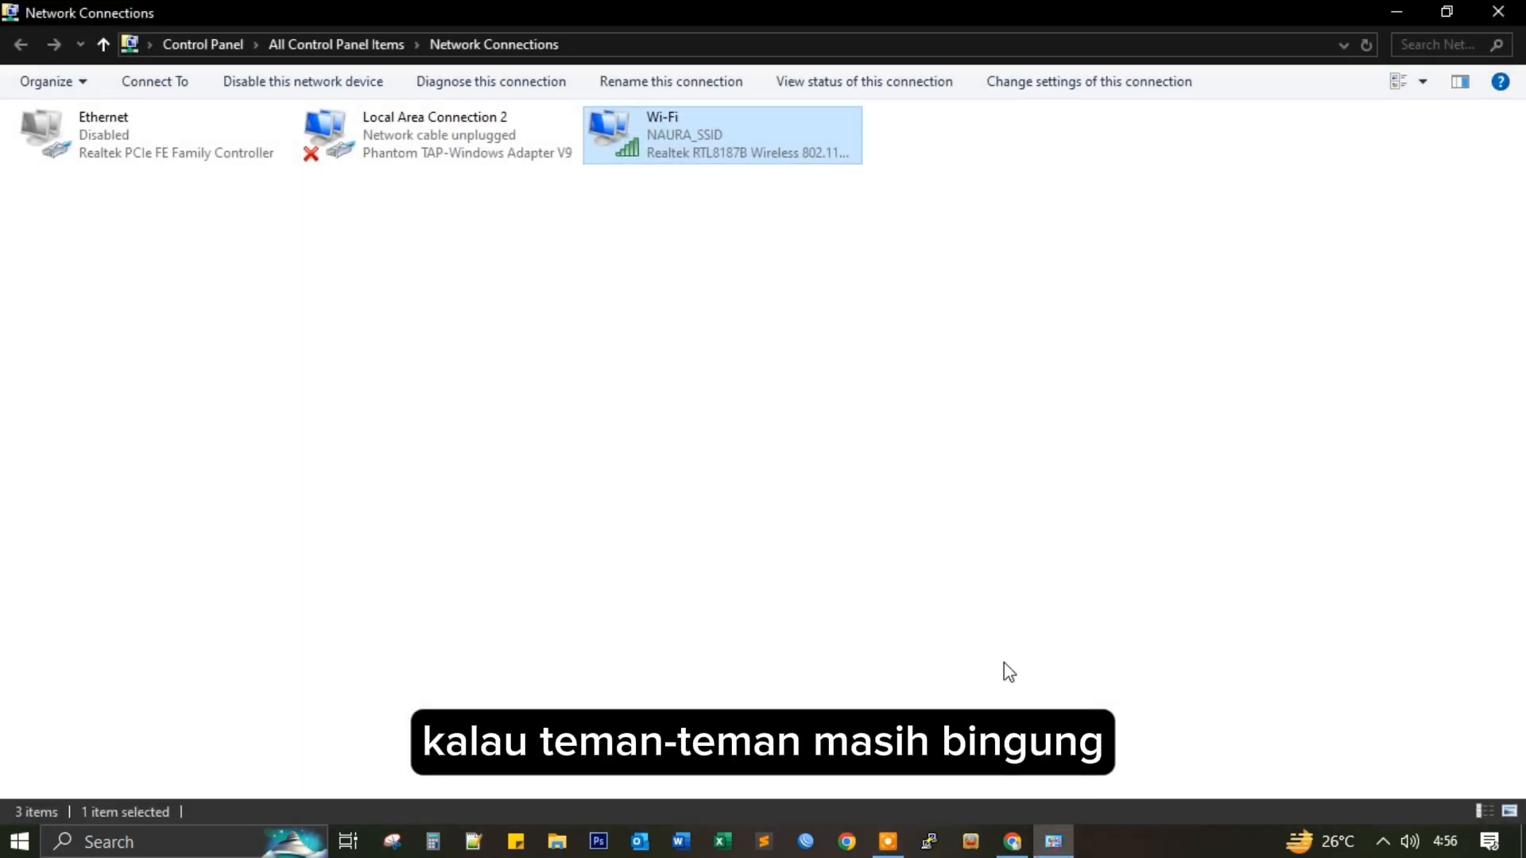
- Switch the Wi-Fi adapter's IPv4 back to obtaining an IP address automatically
{"action": "right_click", "coordinate": [664, 130]}
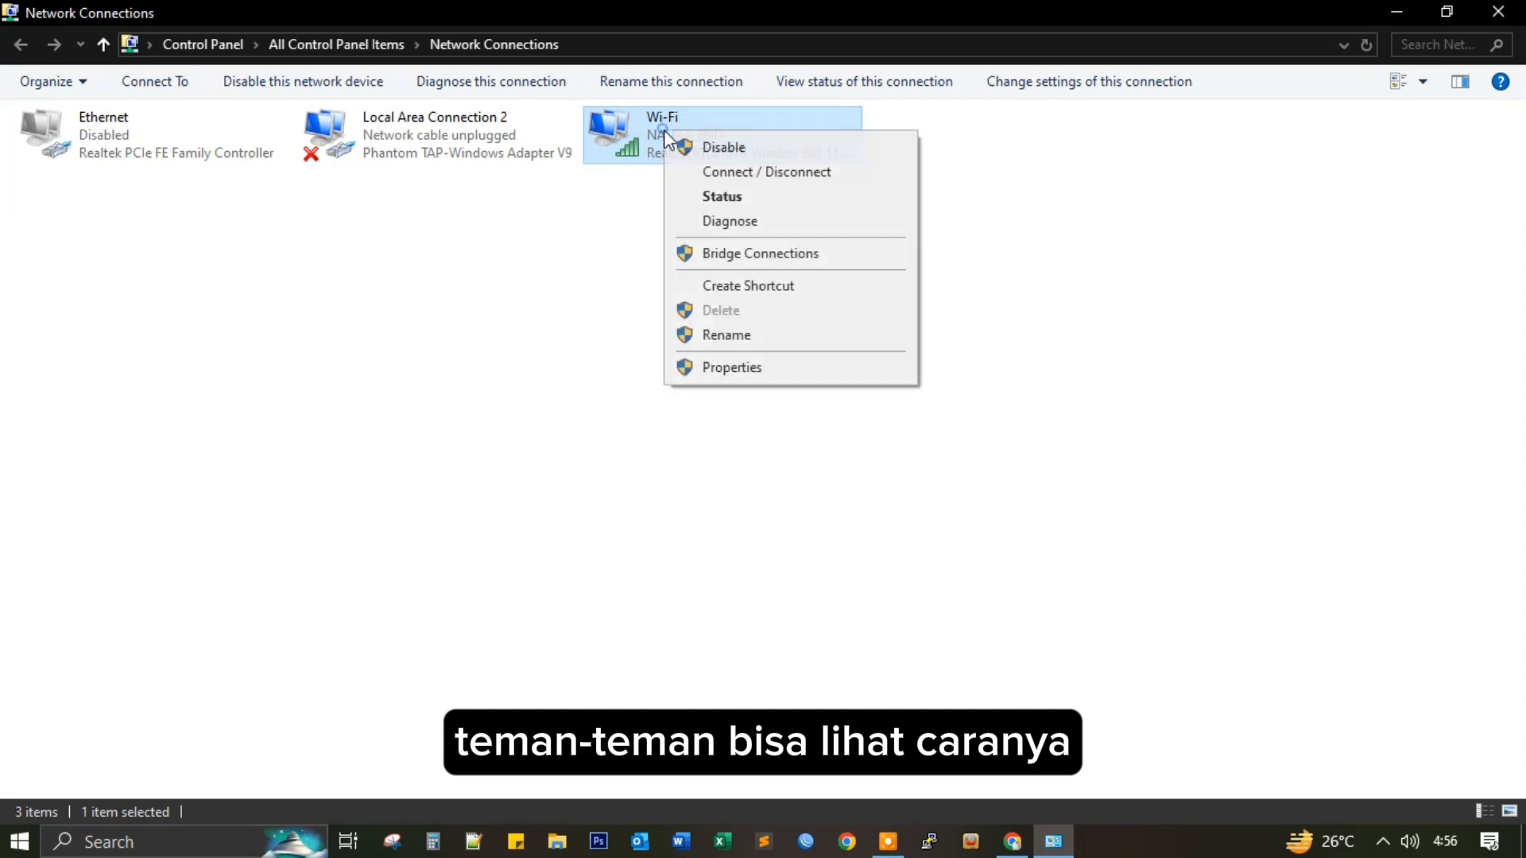
{"action": "left_click", "coordinate": [729, 370]}
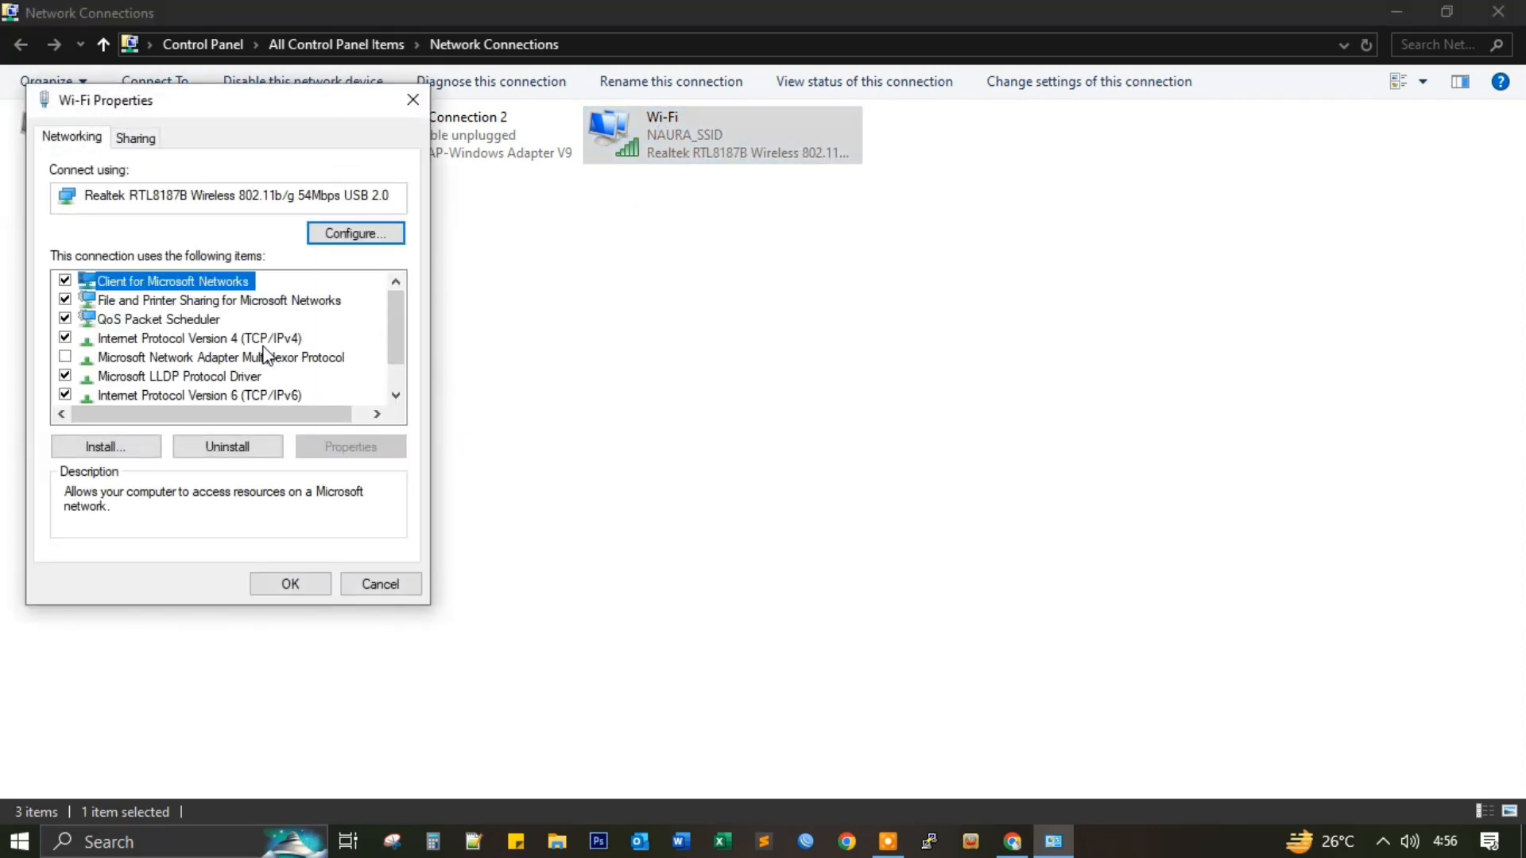
{"action": "left_click", "coordinate": [254, 339]}
{"action": "left_click", "coordinate": [350, 448]}
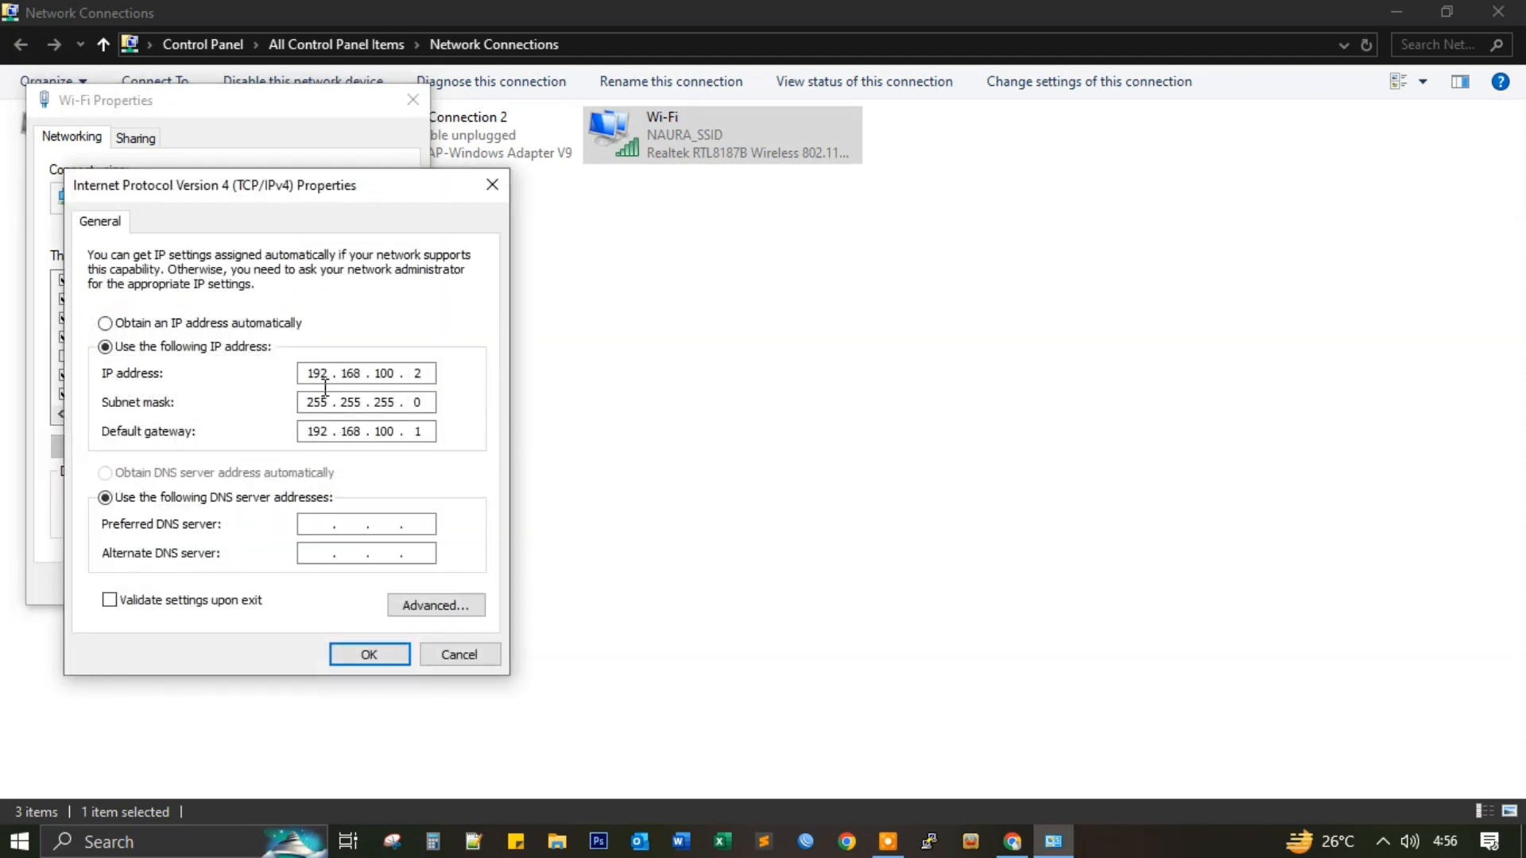
{"action": "left_click", "coordinate": [167, 323]}
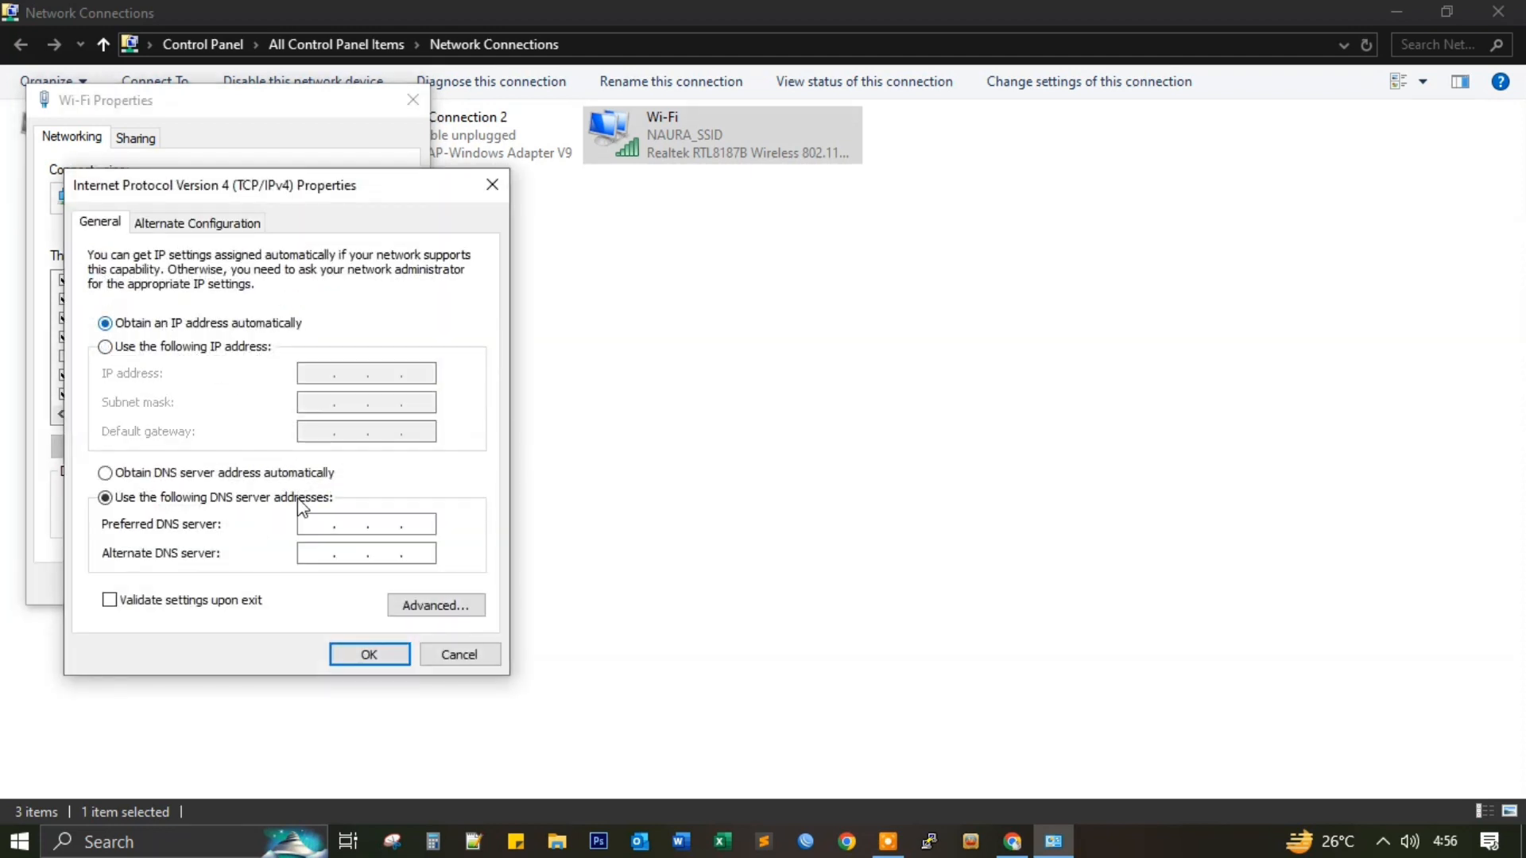
{"action": "left_click", "coordinate": [369, 654]}
{"action": "left_click", "coordinate": [291, 584]}
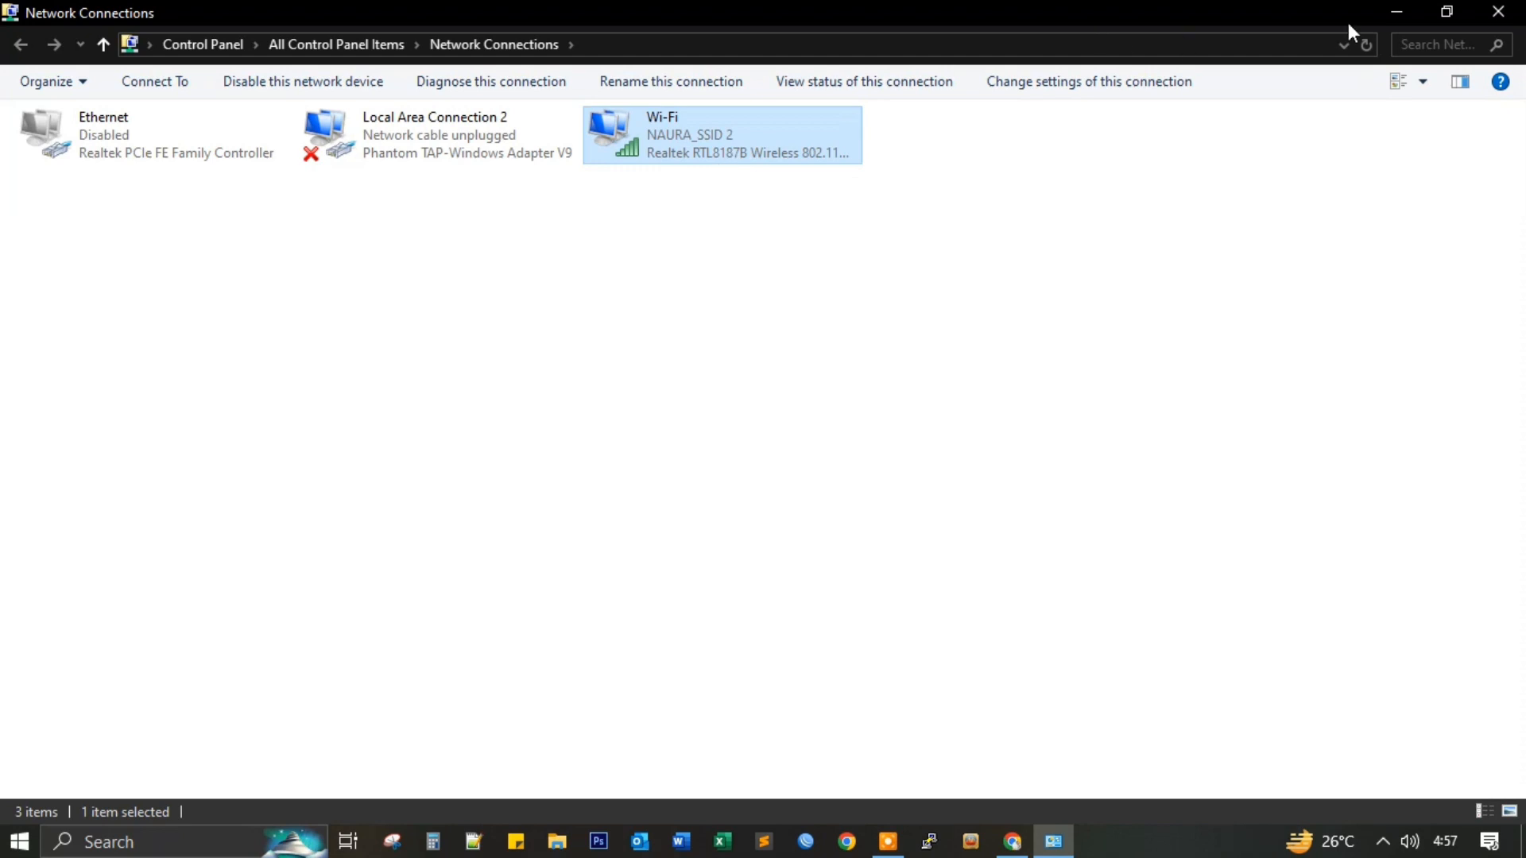
- Sign in to the reyre-wrt LuCI with the router password and open Services > Pass Wall
{"action": "left_click", "coordinate": [1408, 9]}
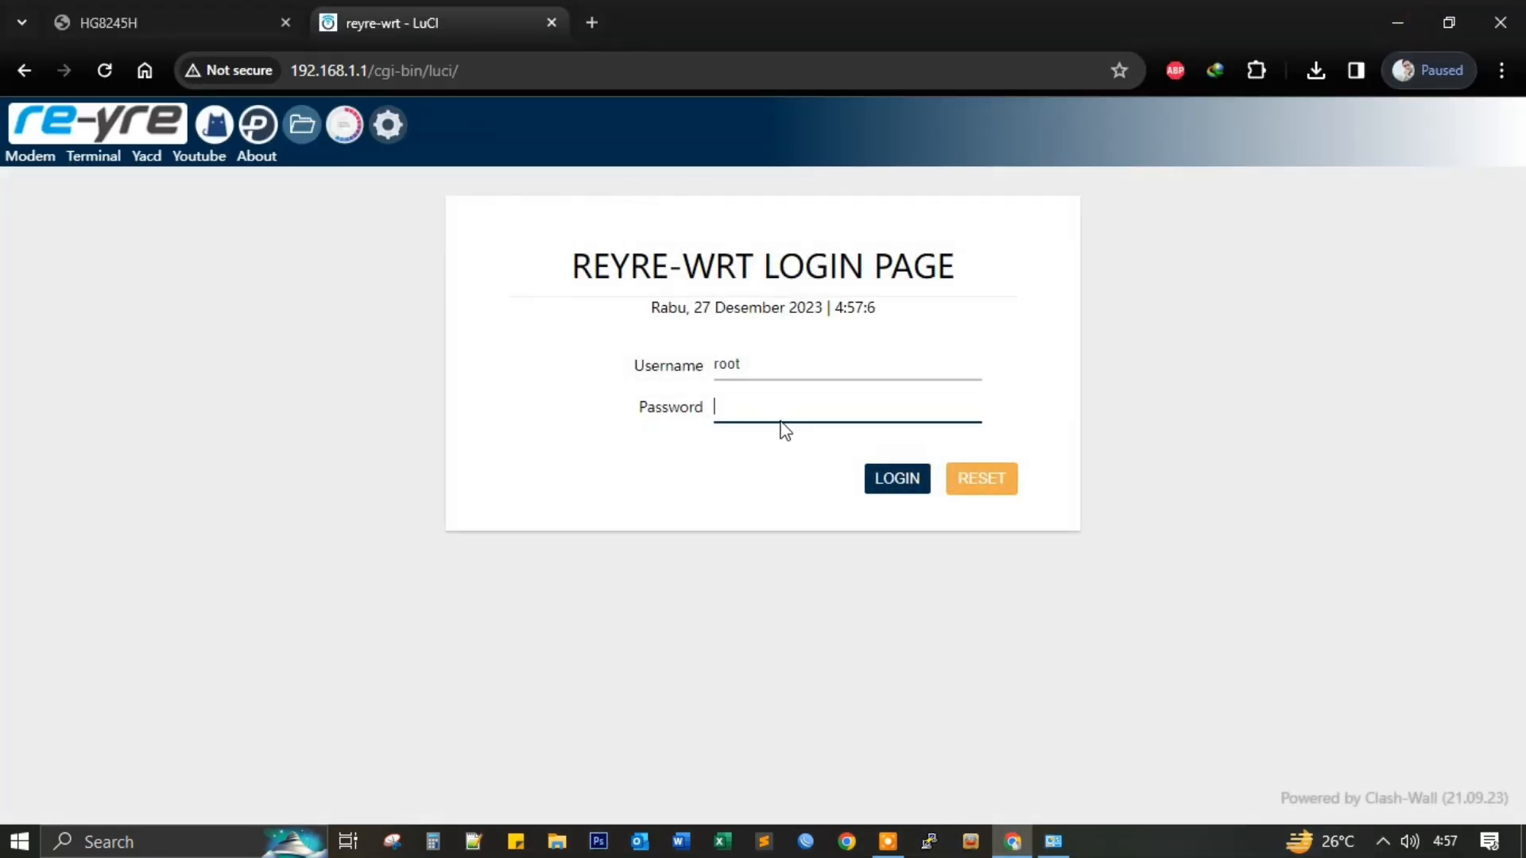
{"action": "left_click", "coordinate": [769, 408]}
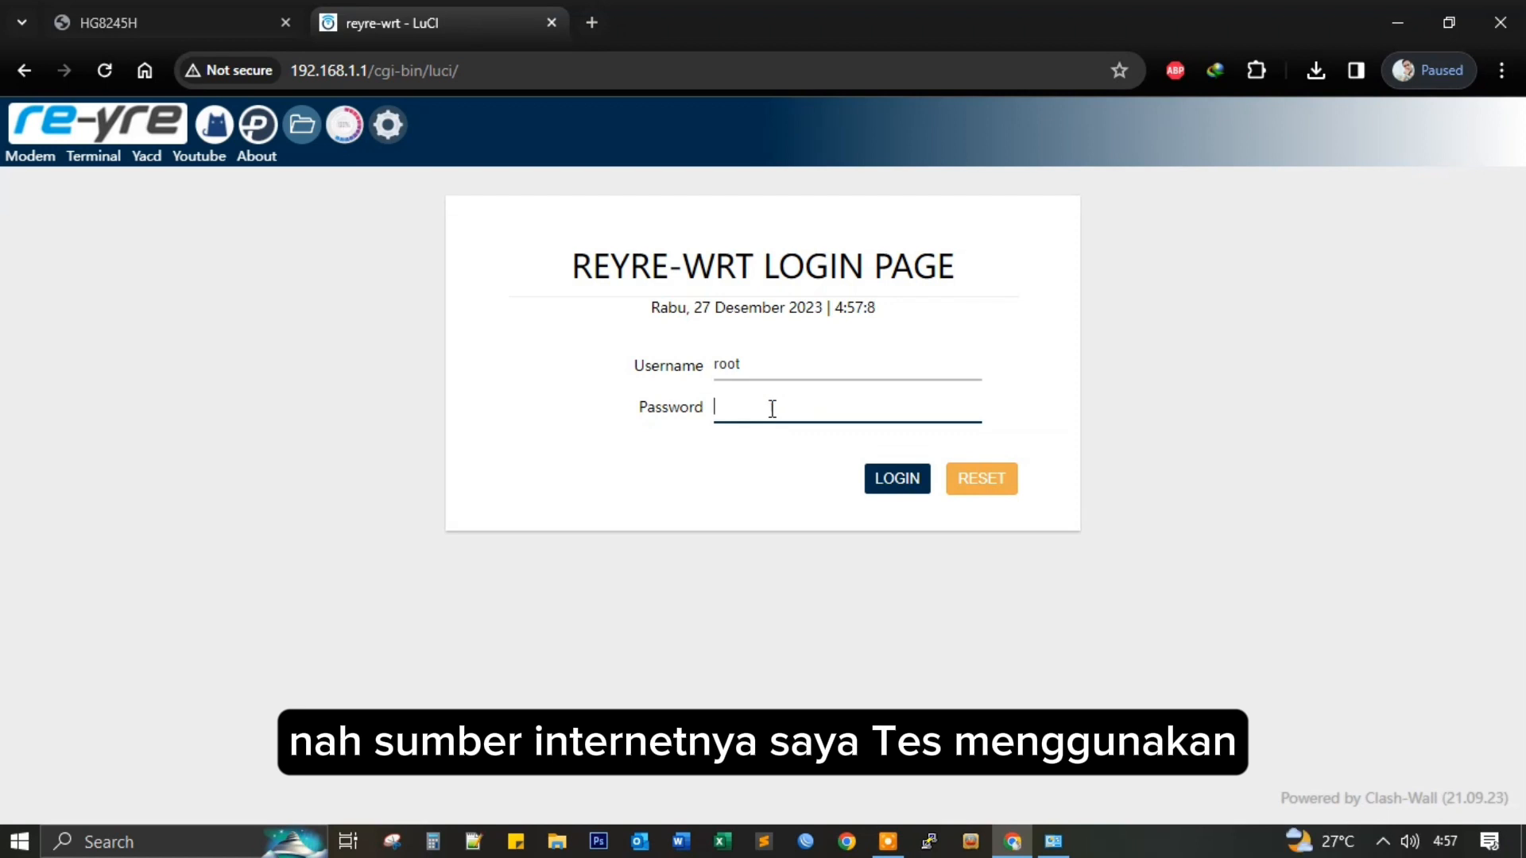
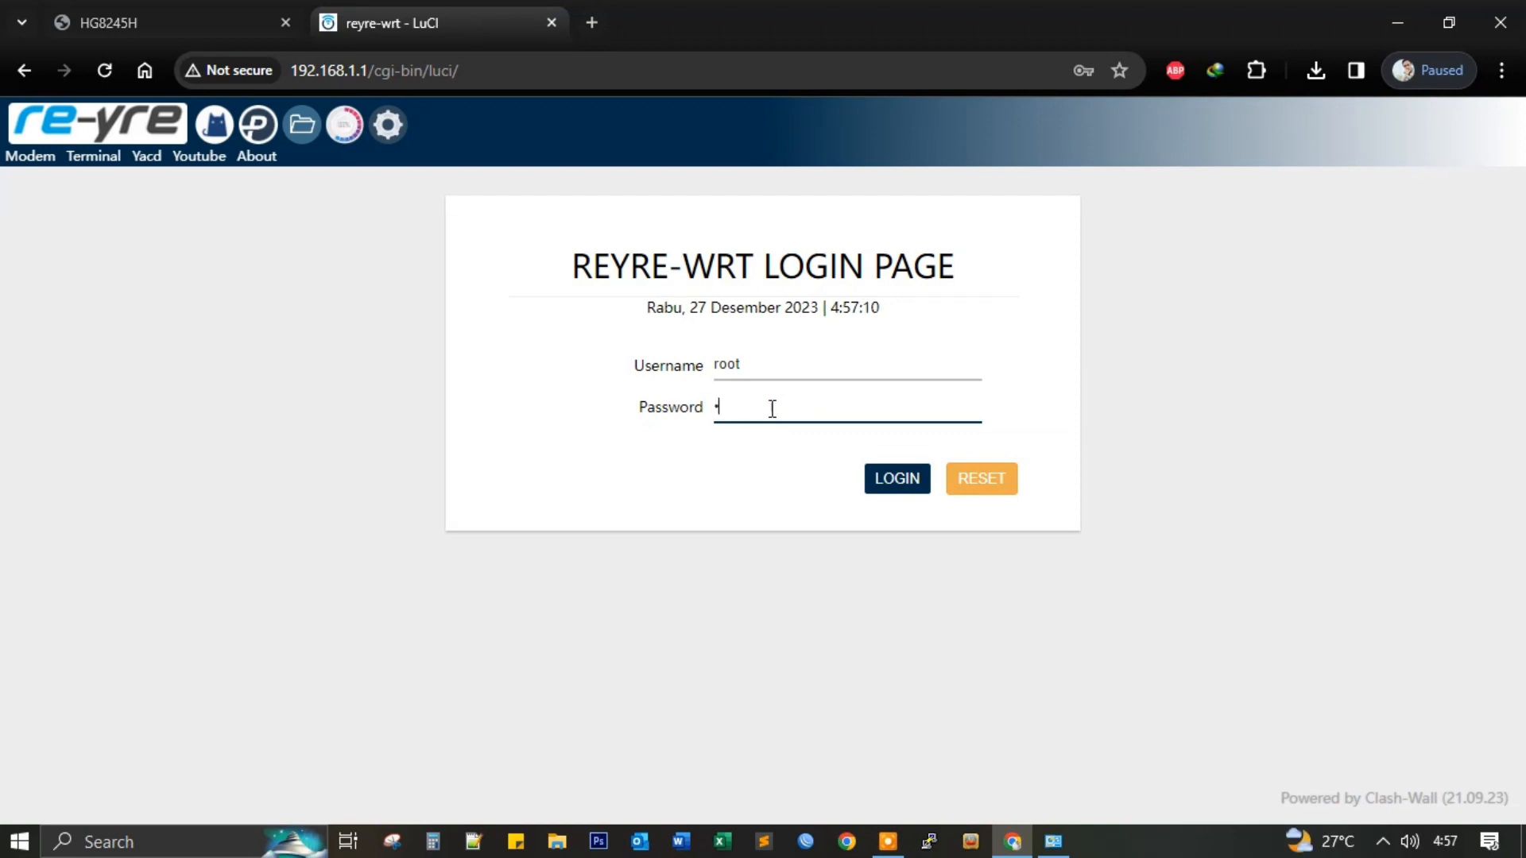
{"action": "key", "text": "Return"}
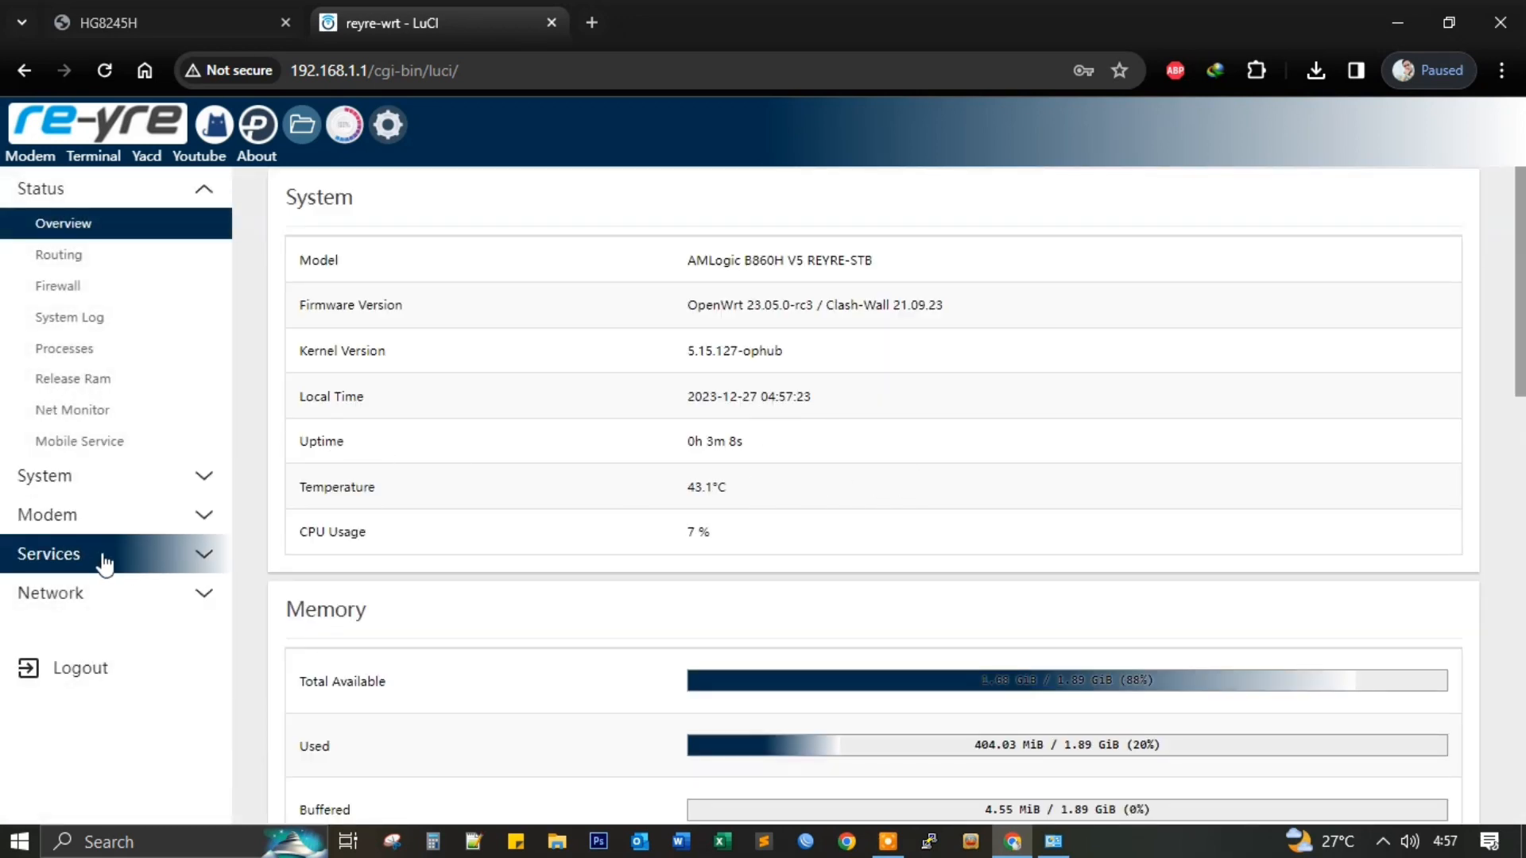
{"action": "left_click", "coordinate": [60, 553]}
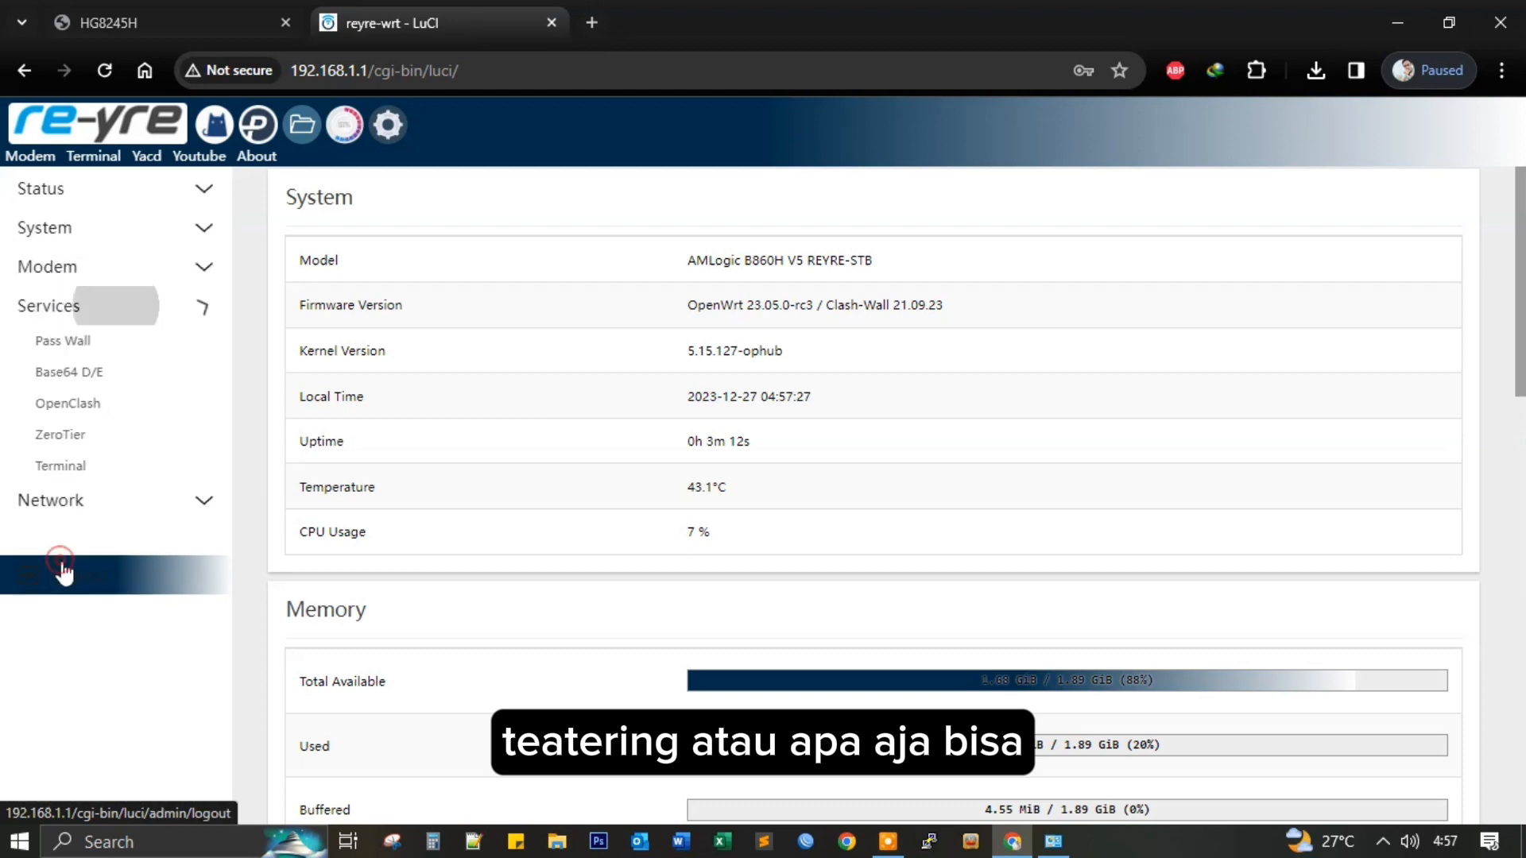
{"action": "left_click", "coordinate": [77, 350]}
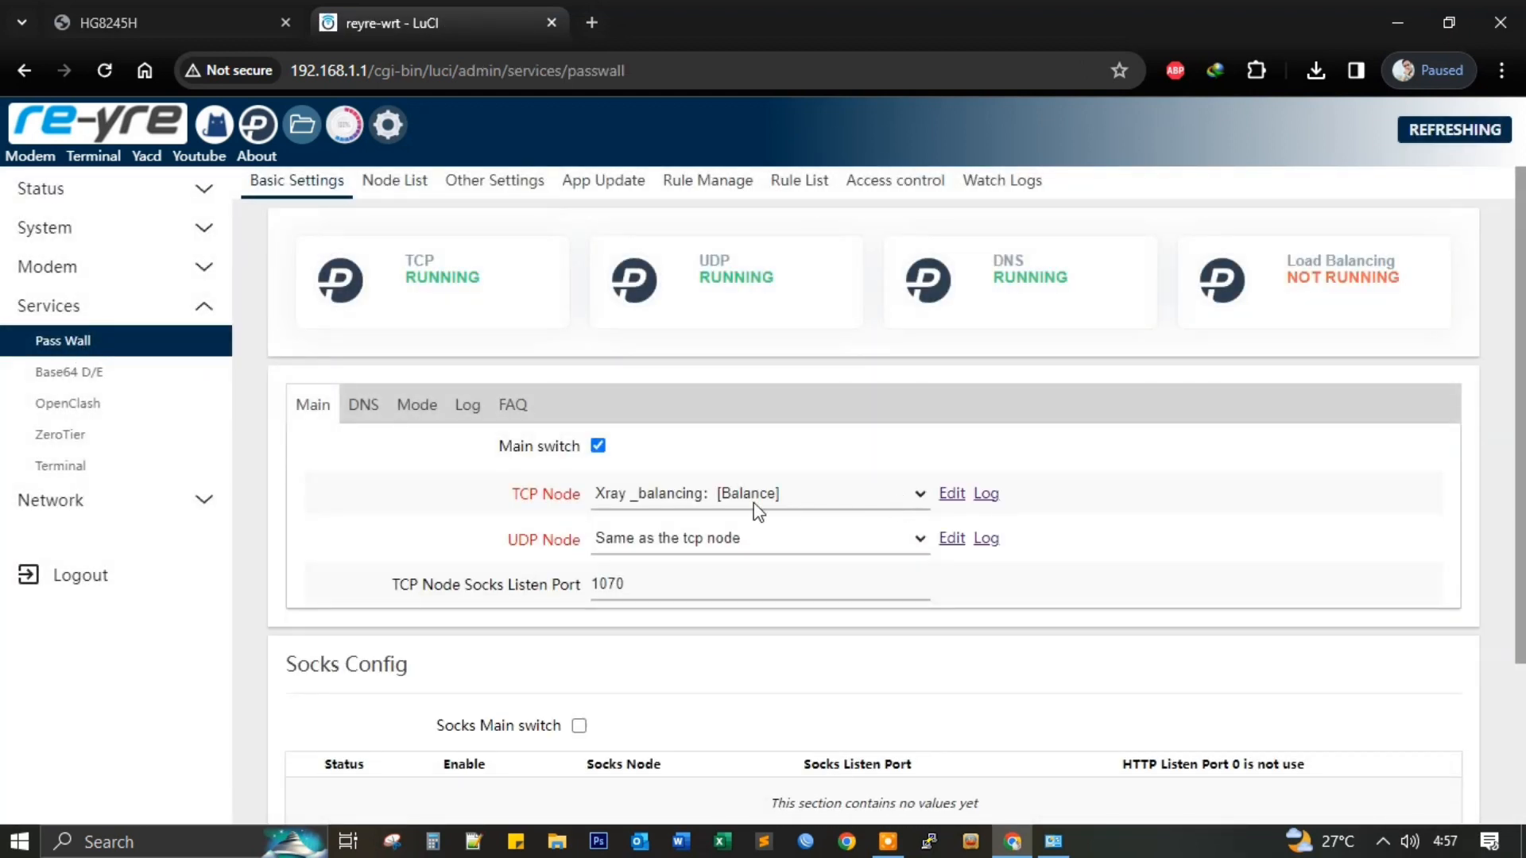
- In a new tab, search Google for 'test kecepatan internet'
{"action": "left_click", "coordinate": [592, 22]}
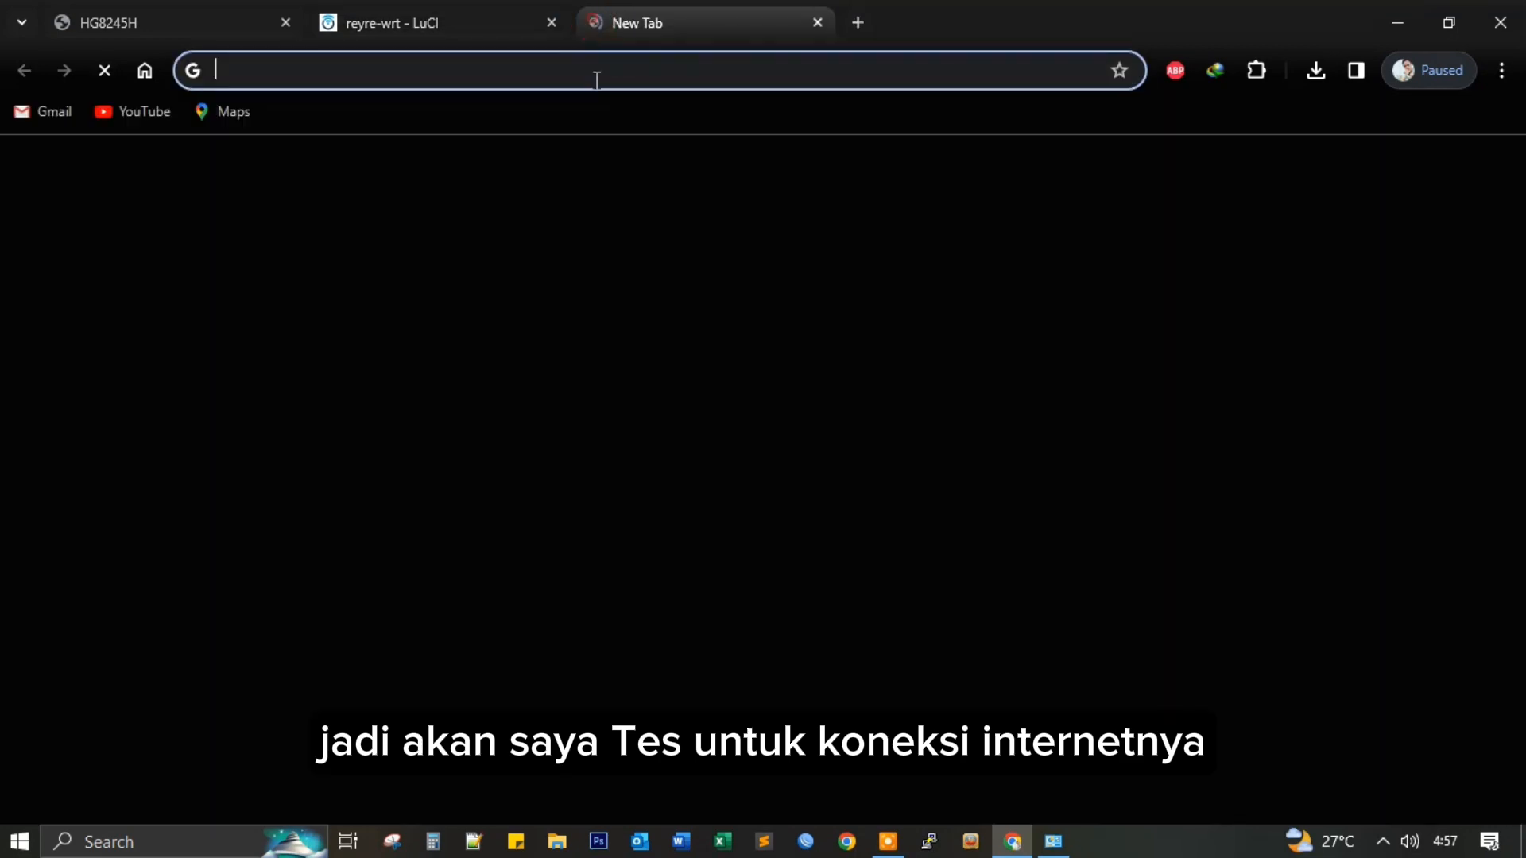
{"action": "left_click", "coordinate": [556, 75]}
{"action": "type", "text": "TEST kecepatan internet"}
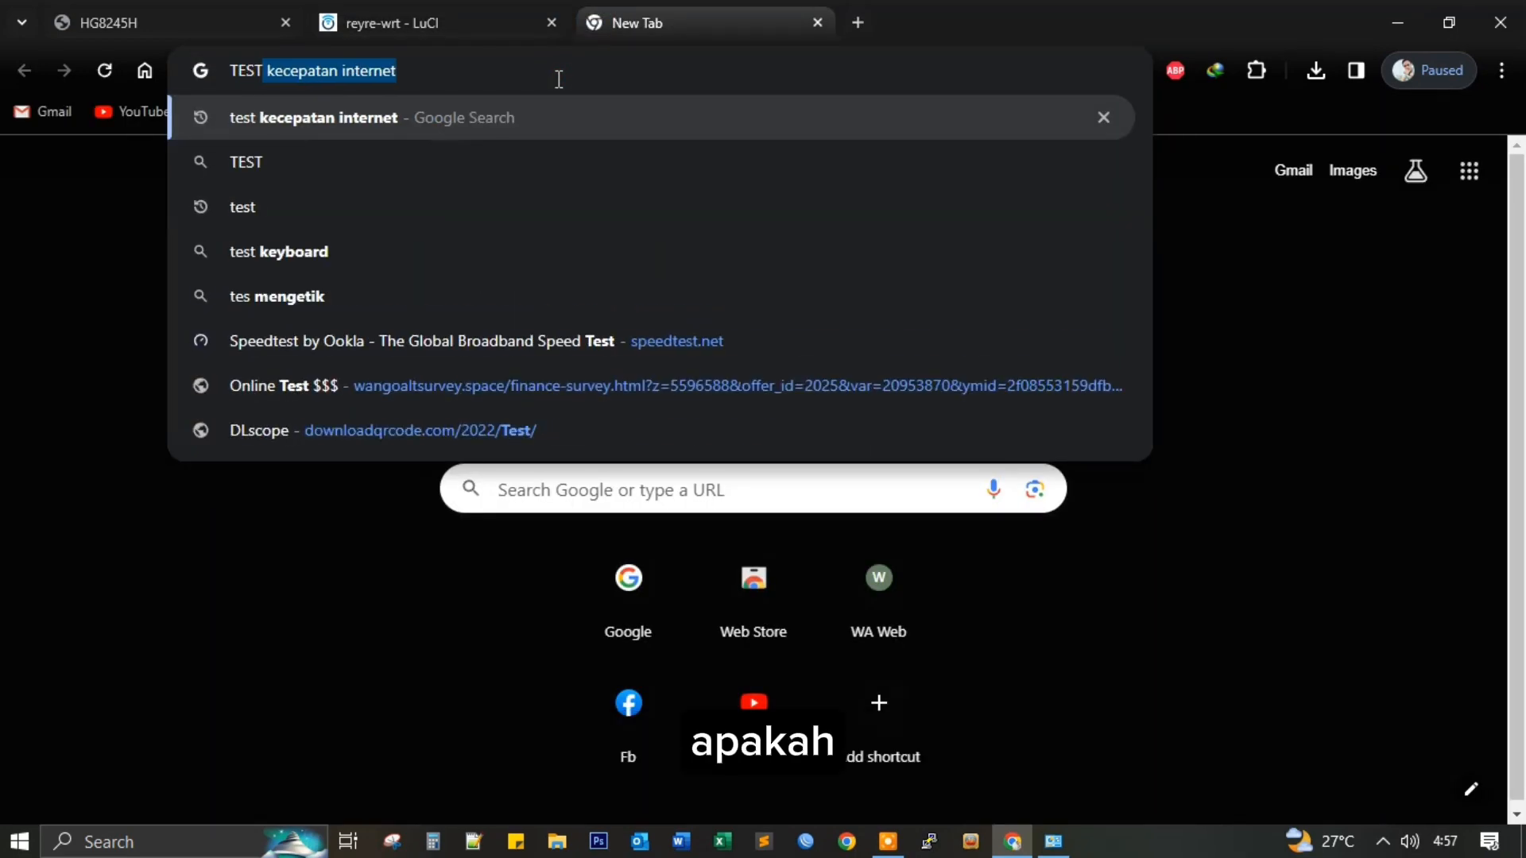
{"action": "left_click", "coordinate": [422, 117]}
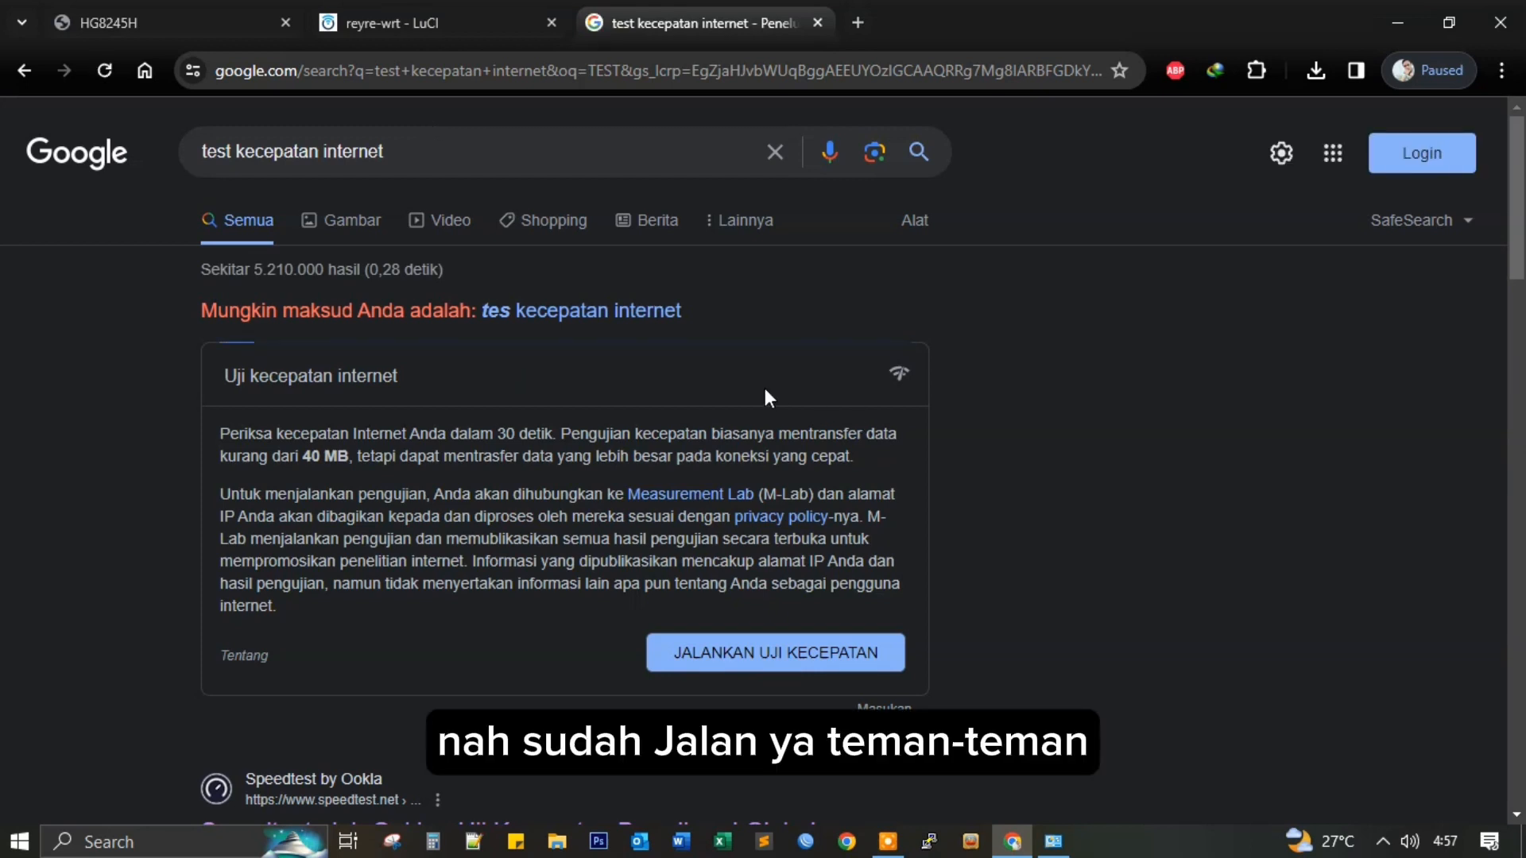
- Run the Google speed test up to 4.62 Mbps, cancel it, and open a fresh tab
{"action": "left_click", "coordinate": [765, 653]}
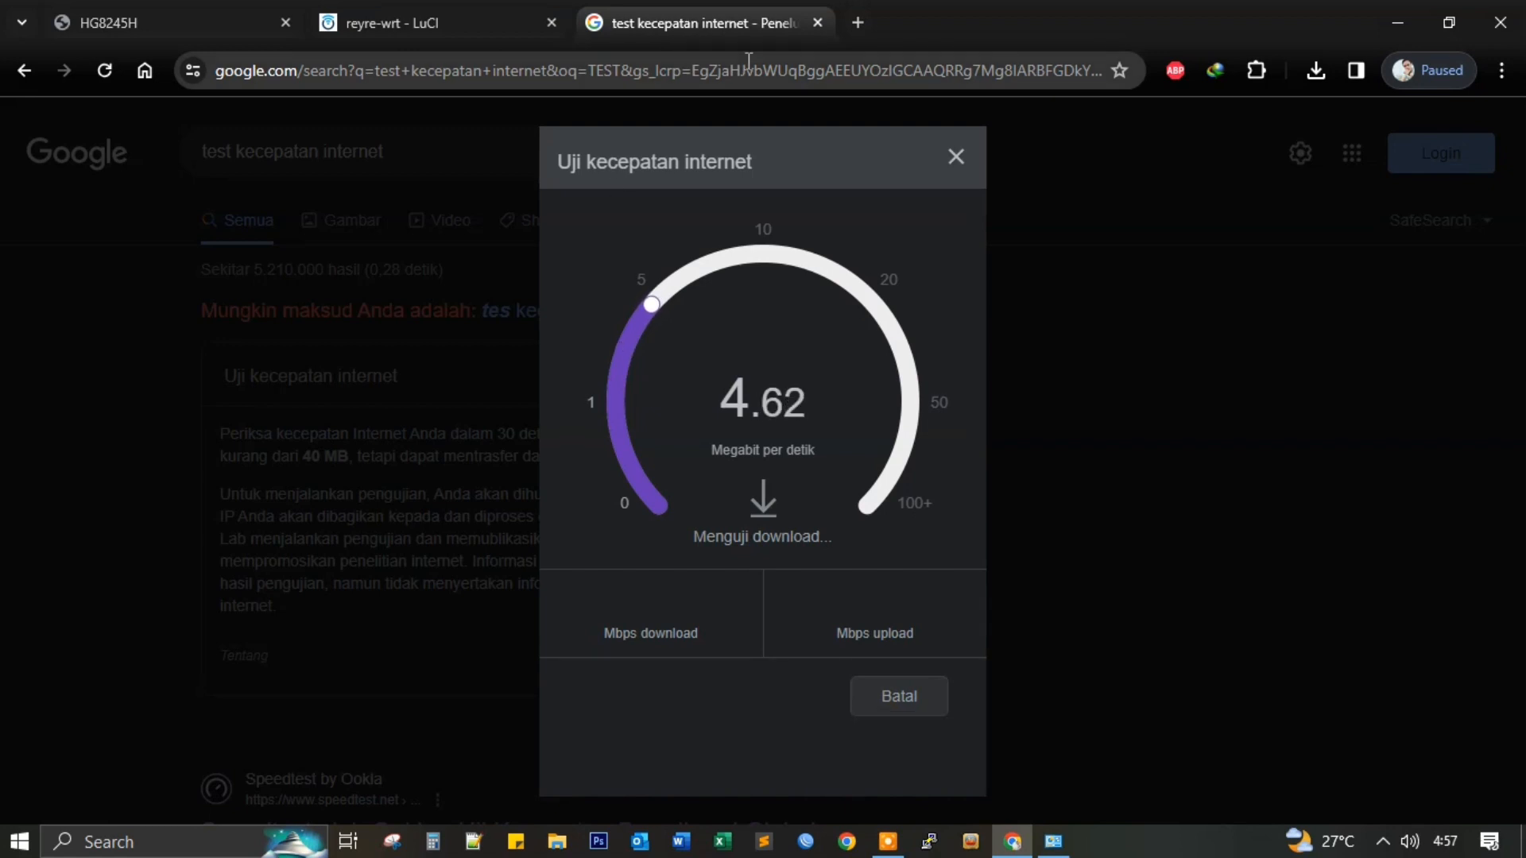
{"action": "left_click", "coordinate": [901, 701]}
{"action": "left_click", "coordinate": [858, 22]}
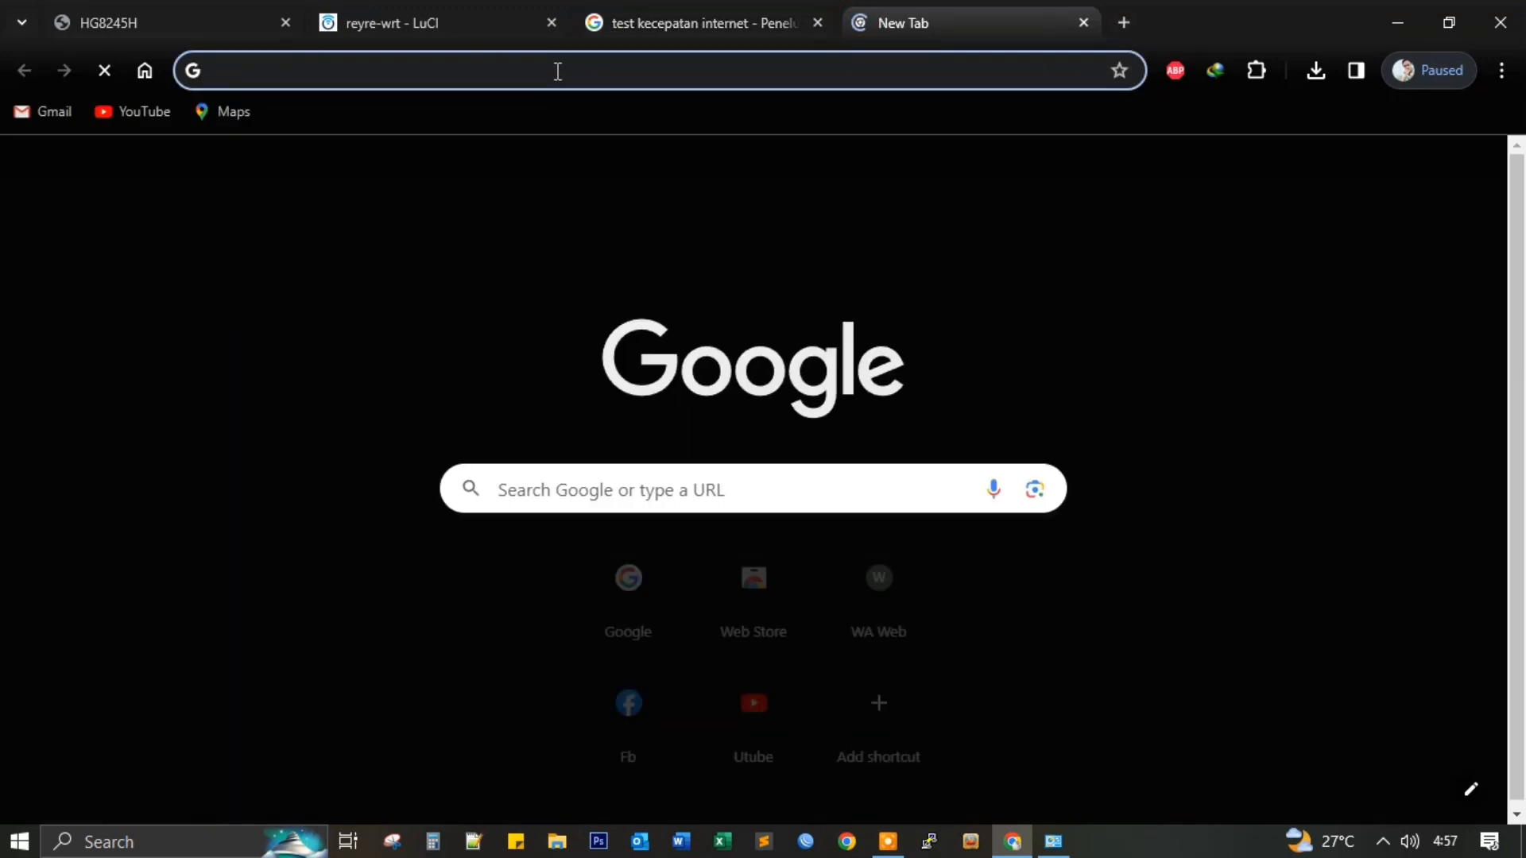
- Open YouTube from the bookmark and scroll through the recommended videos on its home feed
{"action": "left_click", "coordinate": [121, 113]}
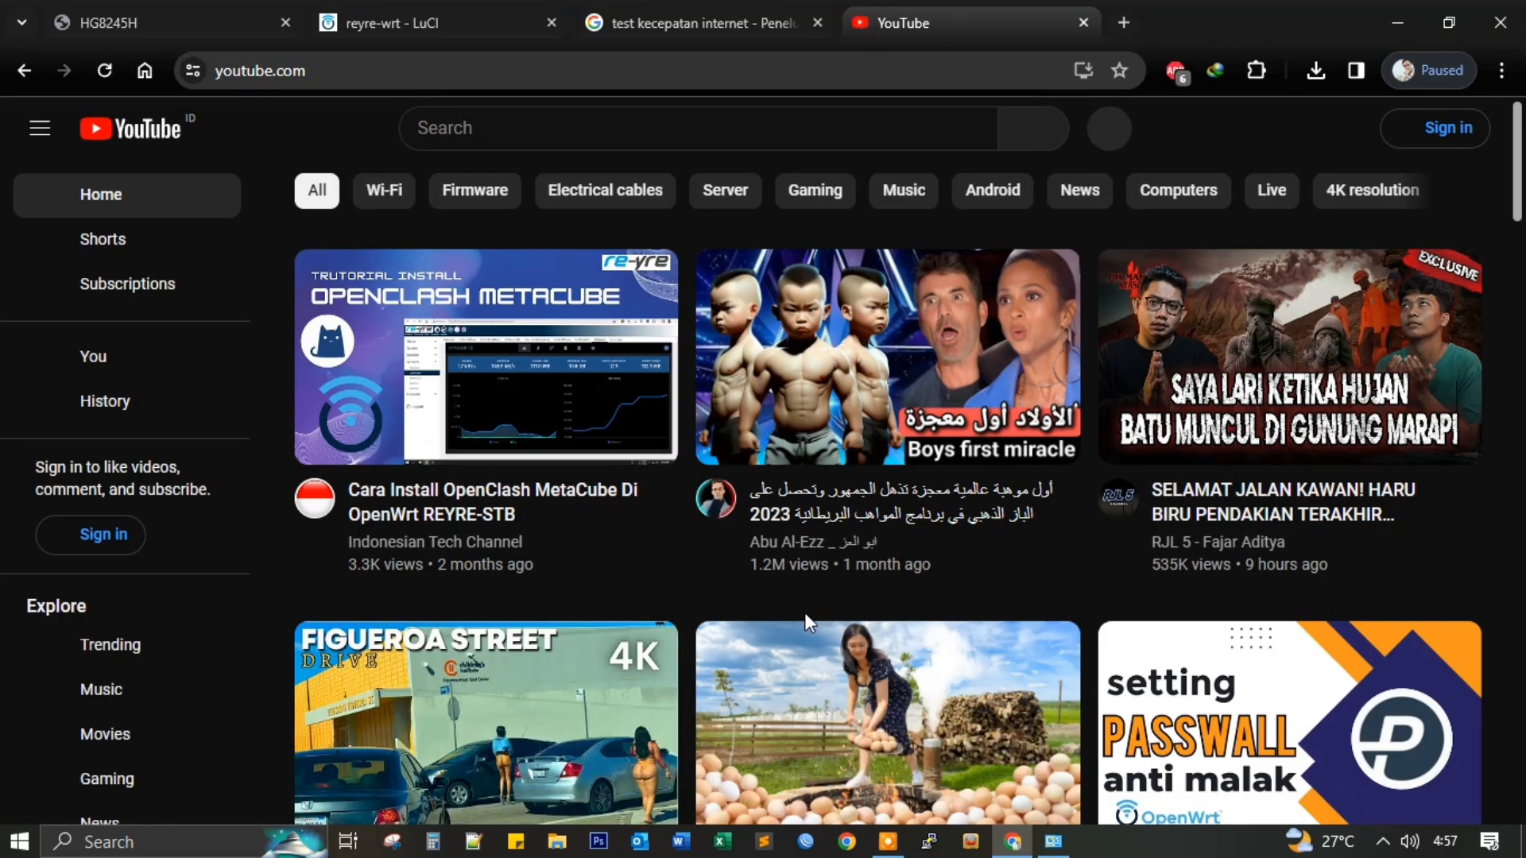
{"action": "scroll", "coordinate": [804, 612], "scroll_direction": "down", "scroll_amount": 3}
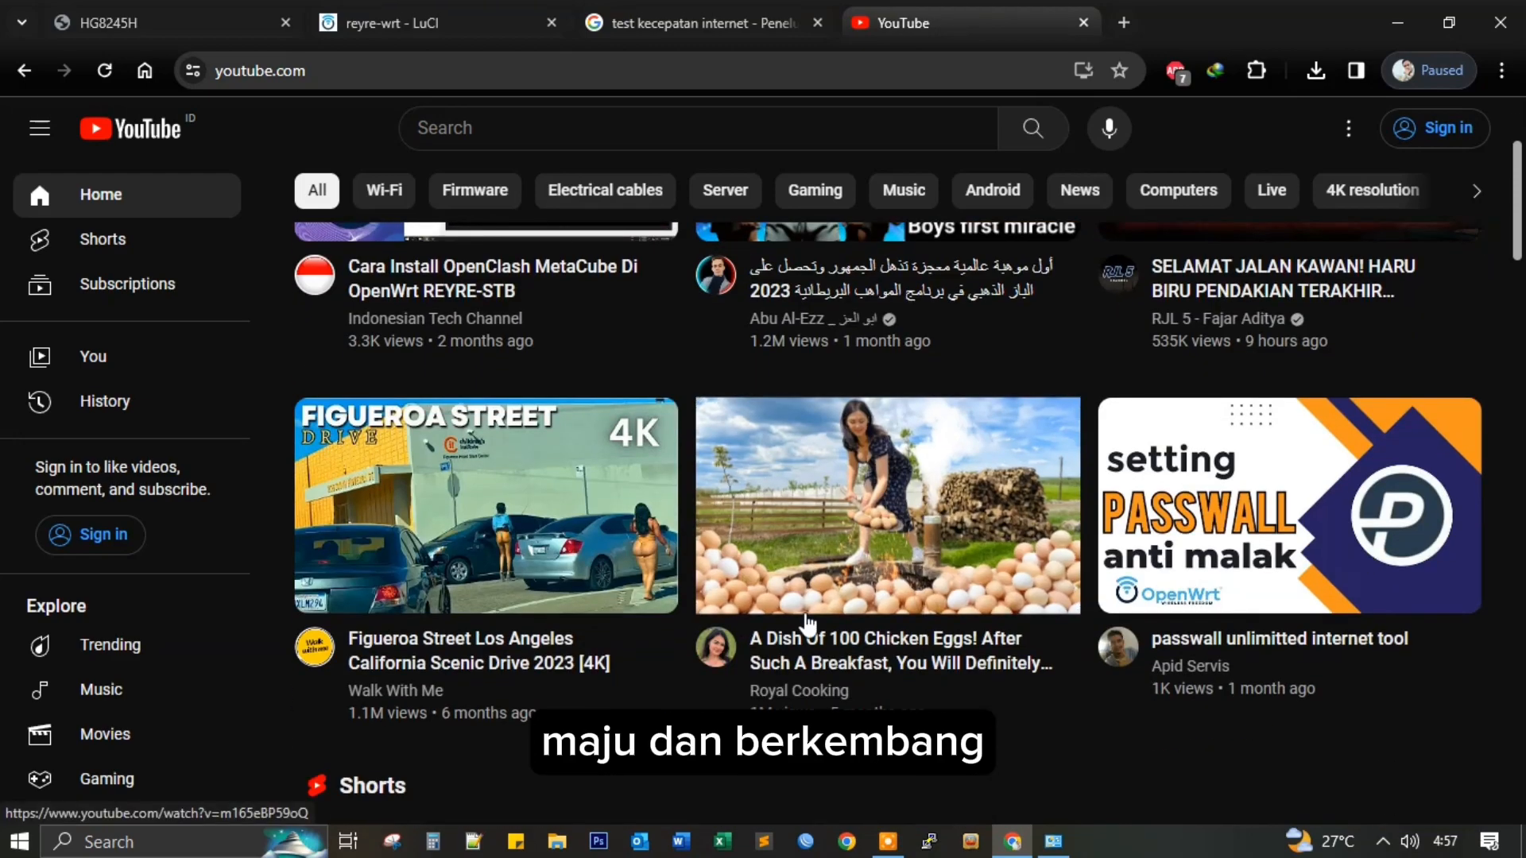
{"action": "scroll", "coordinate": [807, 624], "scroll_direction": "down", "scroll_amount": 15}
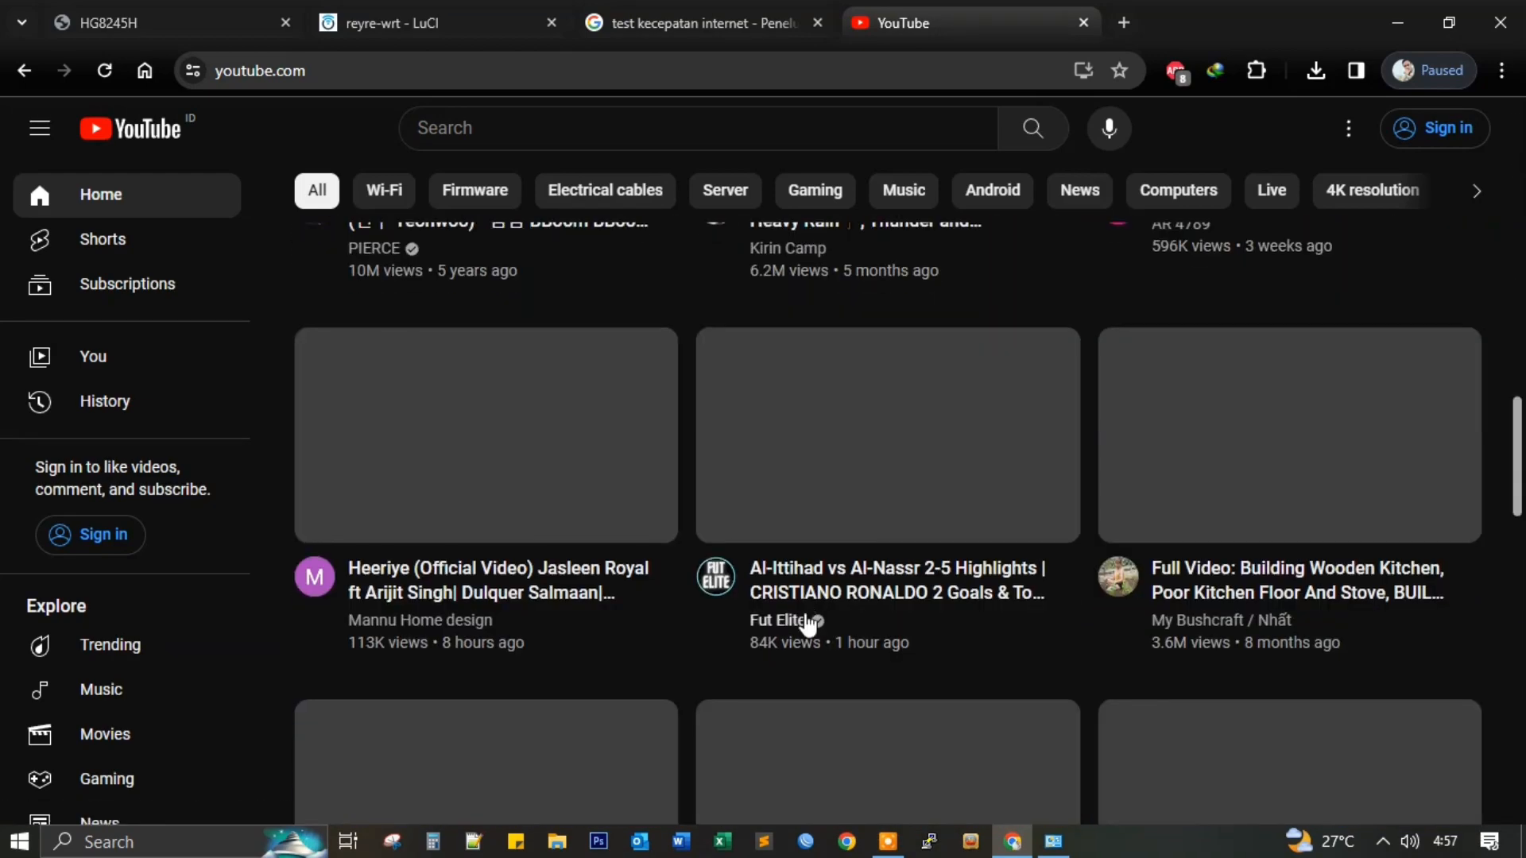
{"action": "scroll", "coordinate": [808, 623], "scroll_direction": "down", "scroll_amount": 9}
{"action": "scroll", "coordinate": [806, 618], "scroll_direction": "down", "scroll_amount": 5}
{"action": "scroll", "coordinate": [808, 623], "scroll_direction": "up", "scroll_amount": 7}
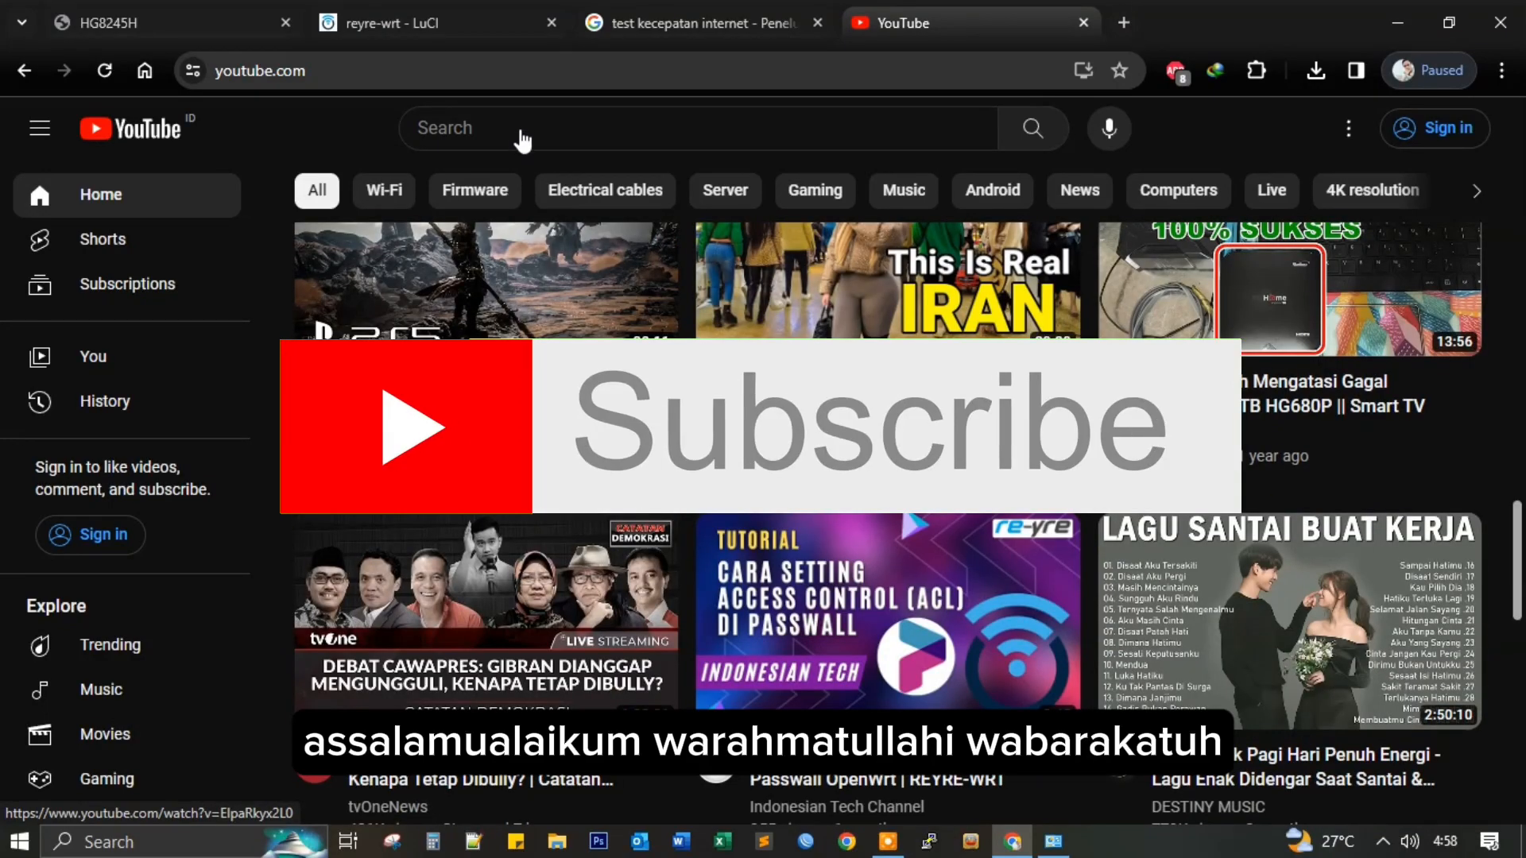